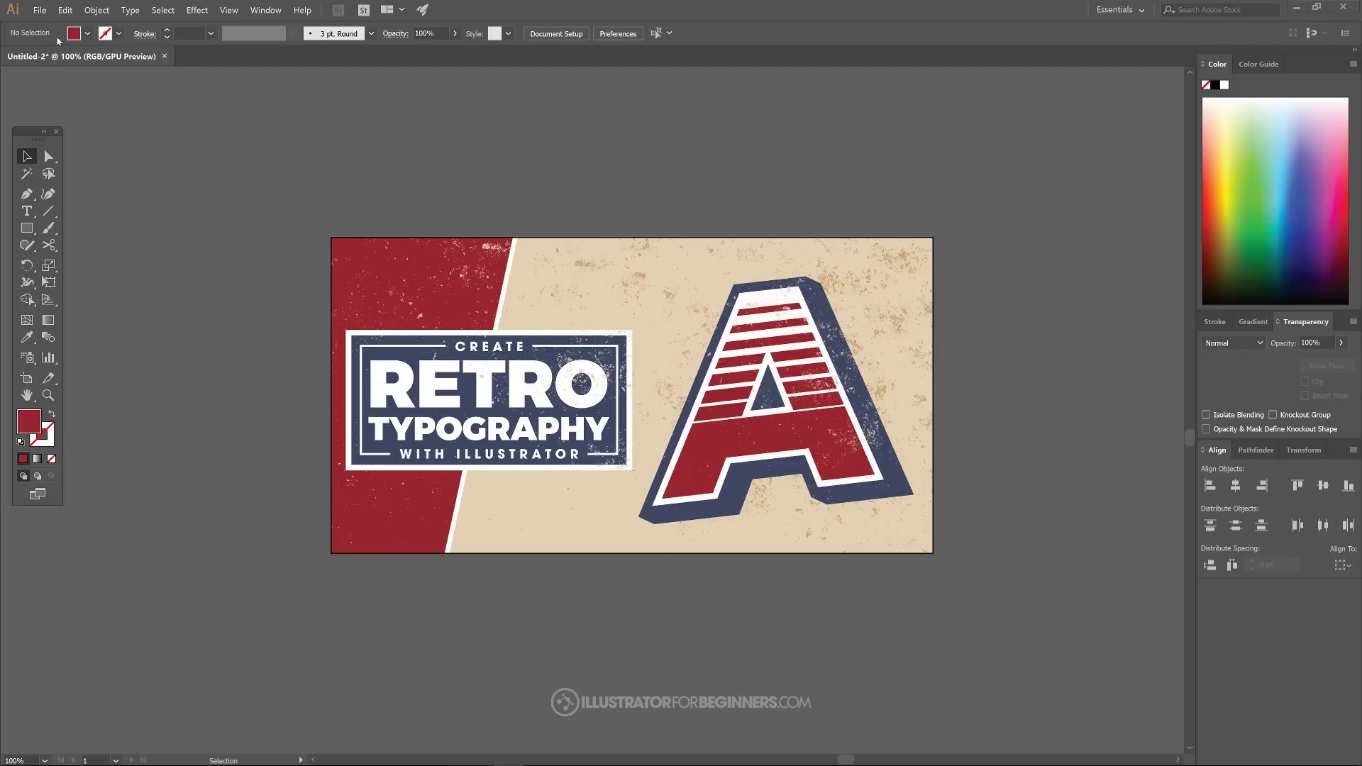
# Create a new 1280 x 1280 px document from the recent custom preset.
pyautogui.click(40, 11)
pyautogui.click(53, 23)
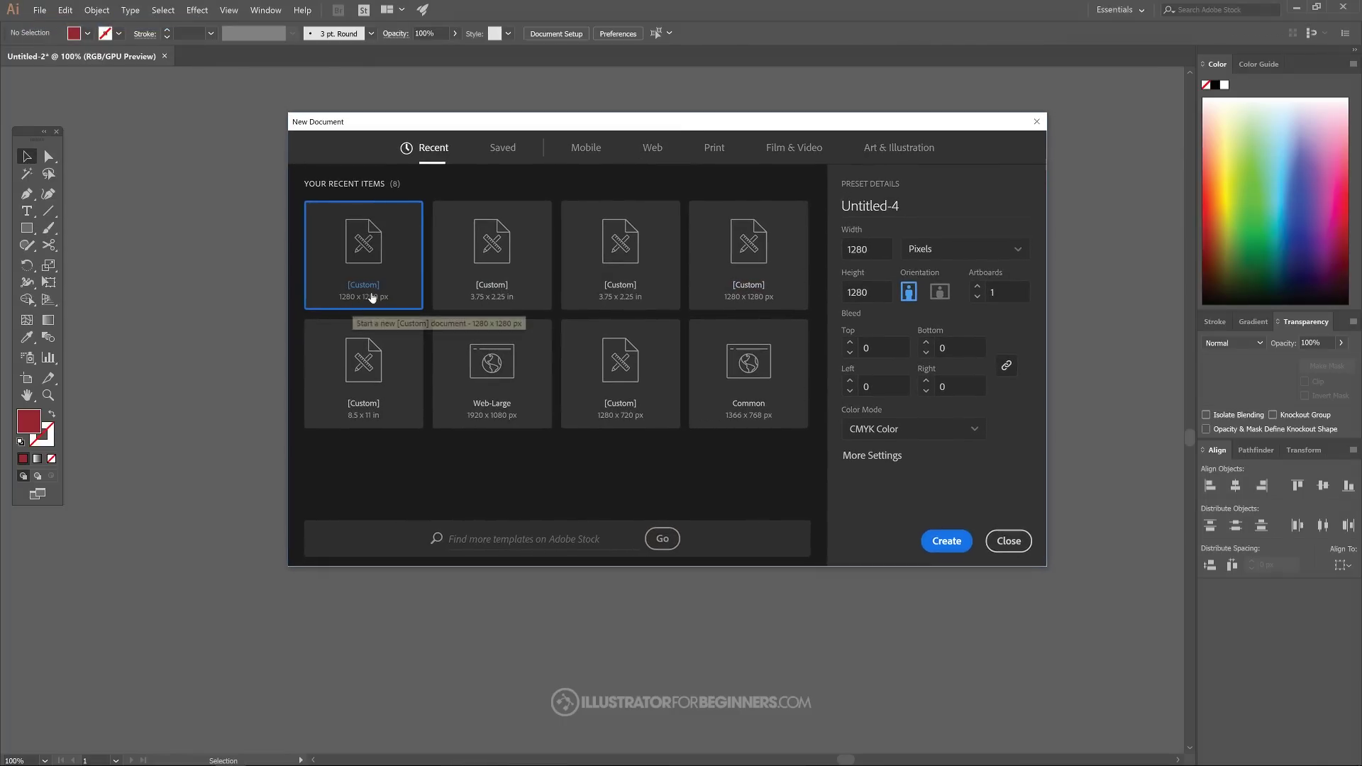
pyautogui.click(957, 542)
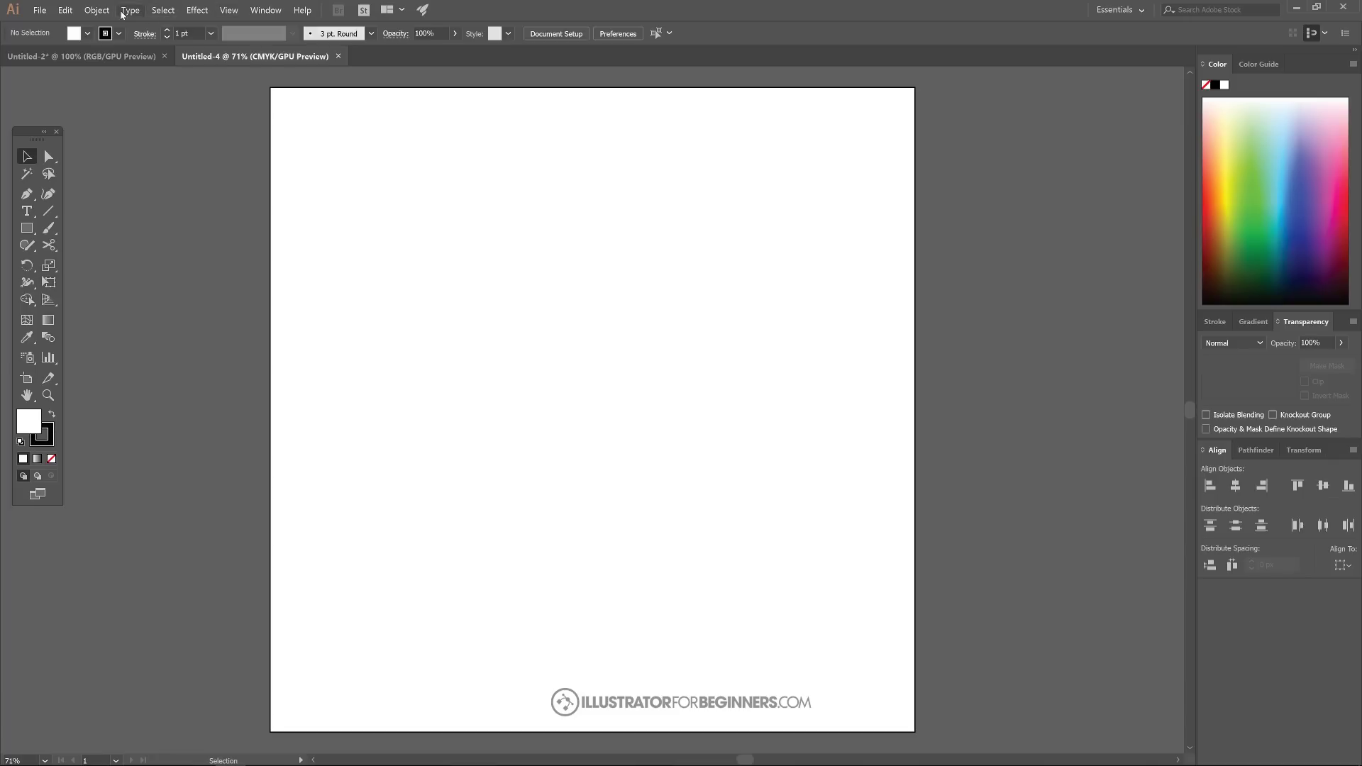
# Turn off Snap to Pixel for the new document.
pyautogui.click(234, 12)
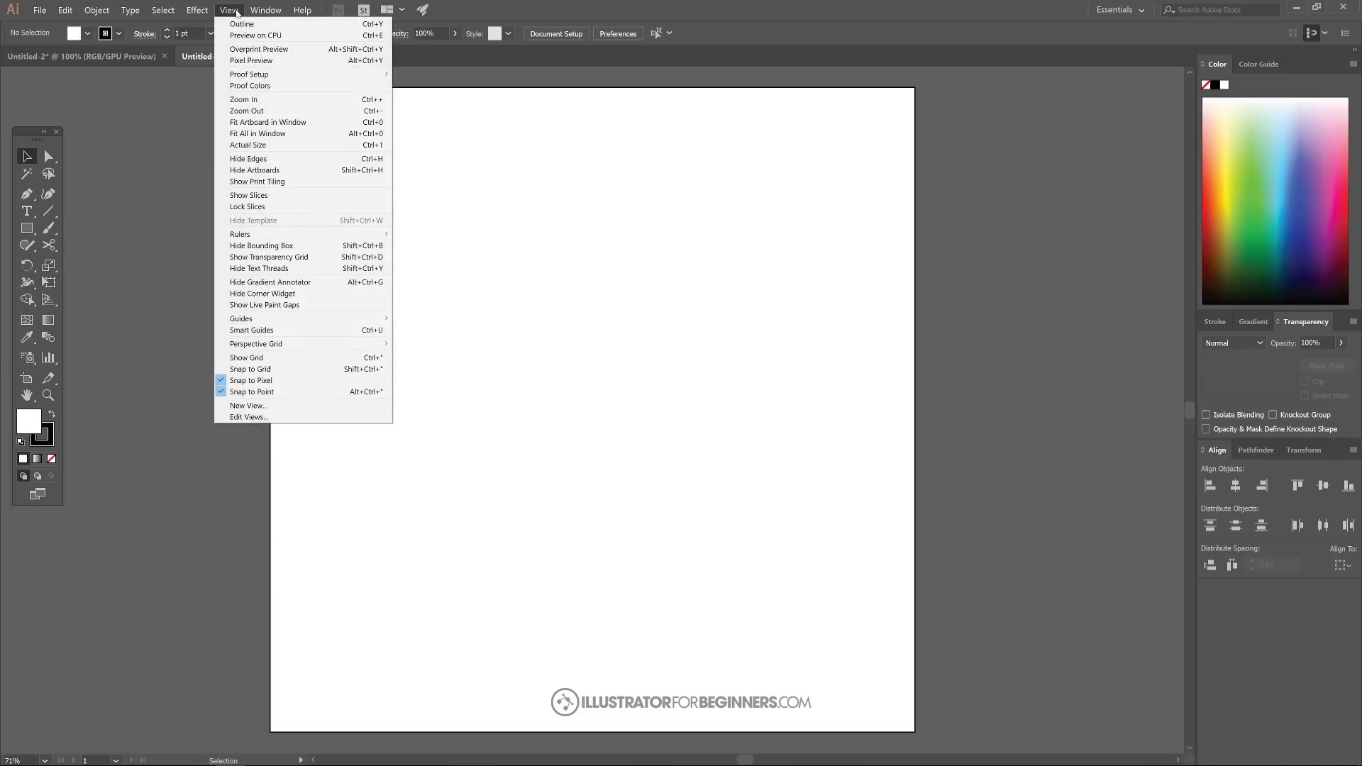
pyautogui.click(248, 380)
pyautogui.click(240, 11)
pyautogui.press('Escape')
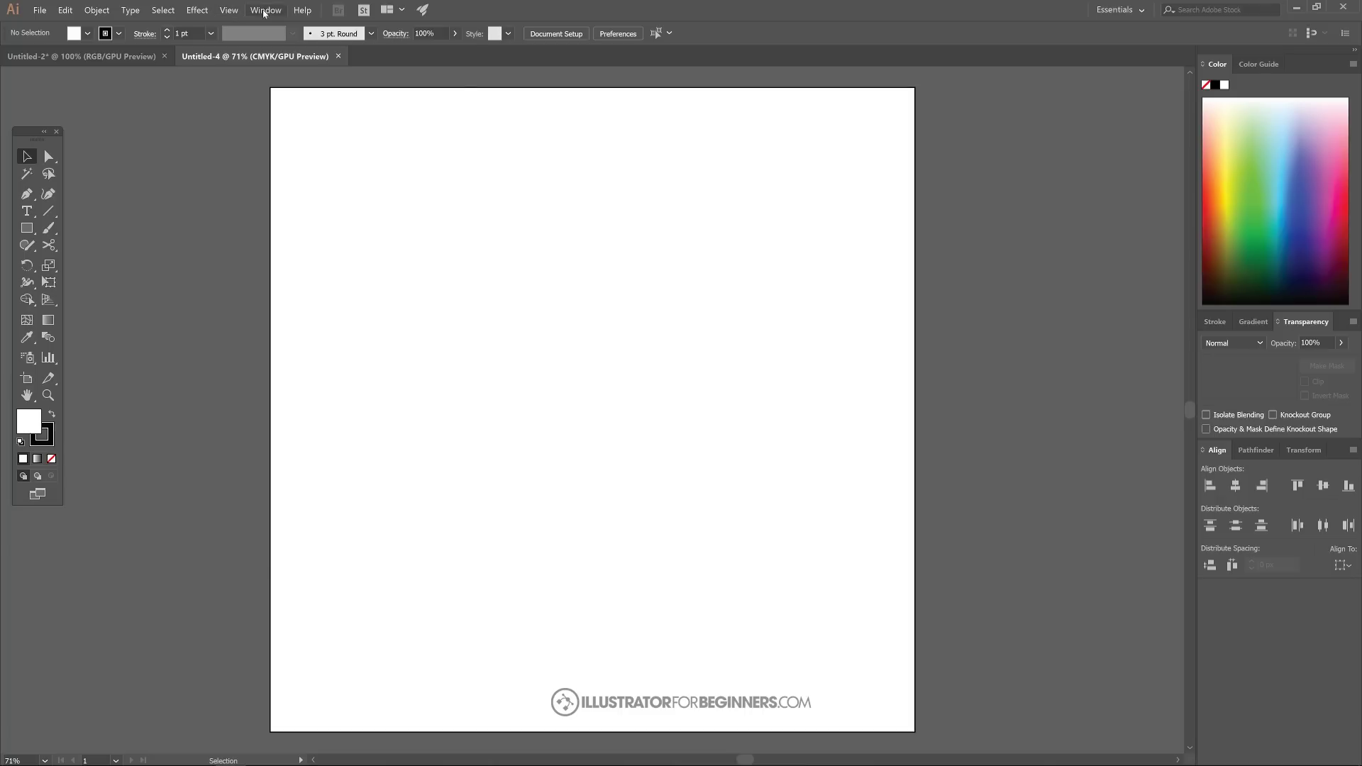
pyautogui.click(264, 11)
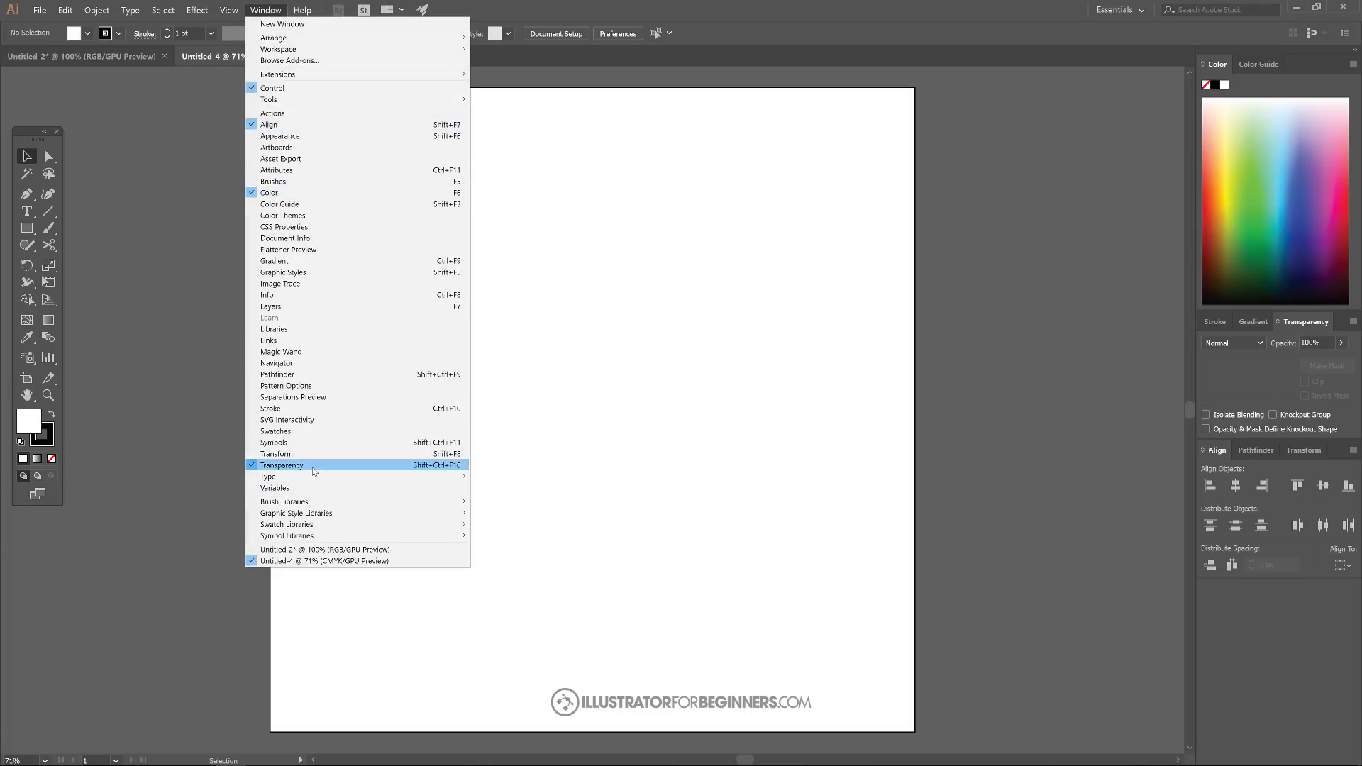
pyautogui.click(559, 88)
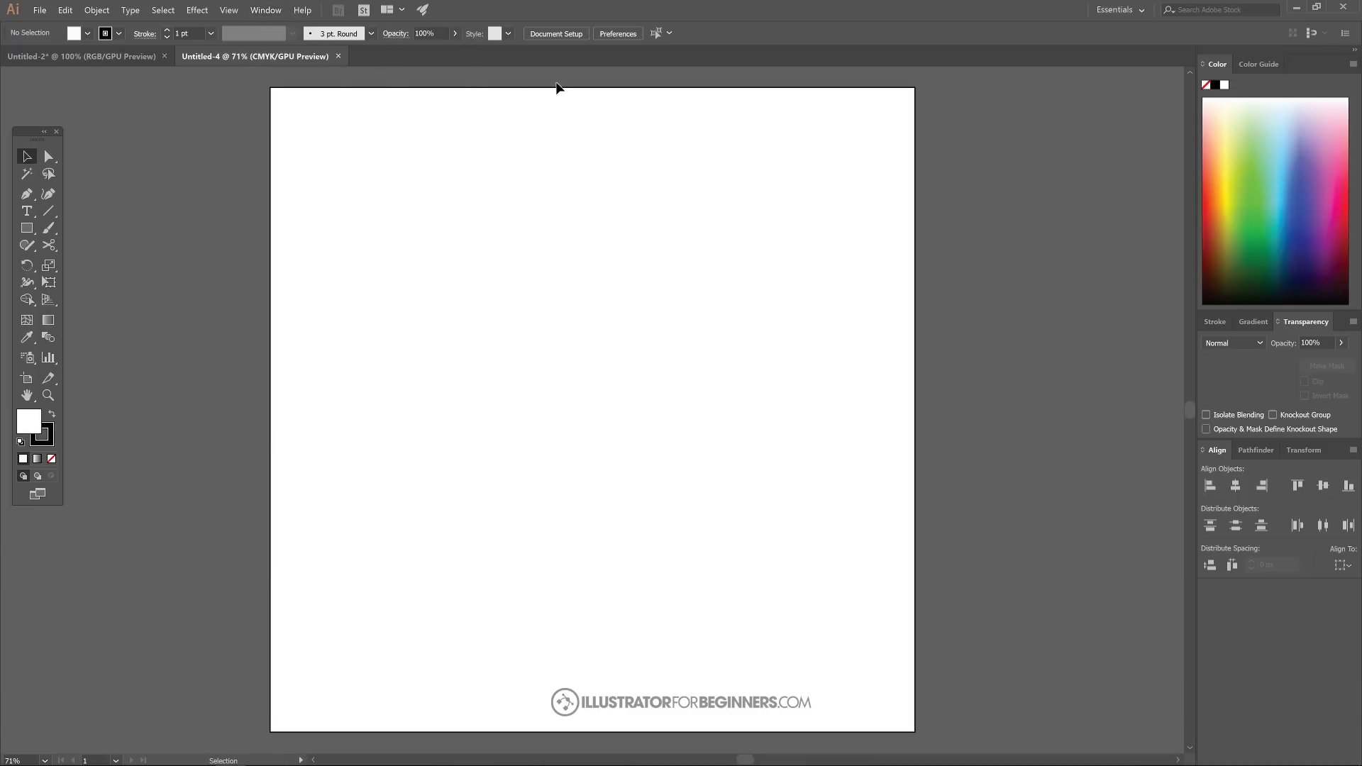
# Switch the document's color mode to RGB Color.
pyautogui.click(39, 10)
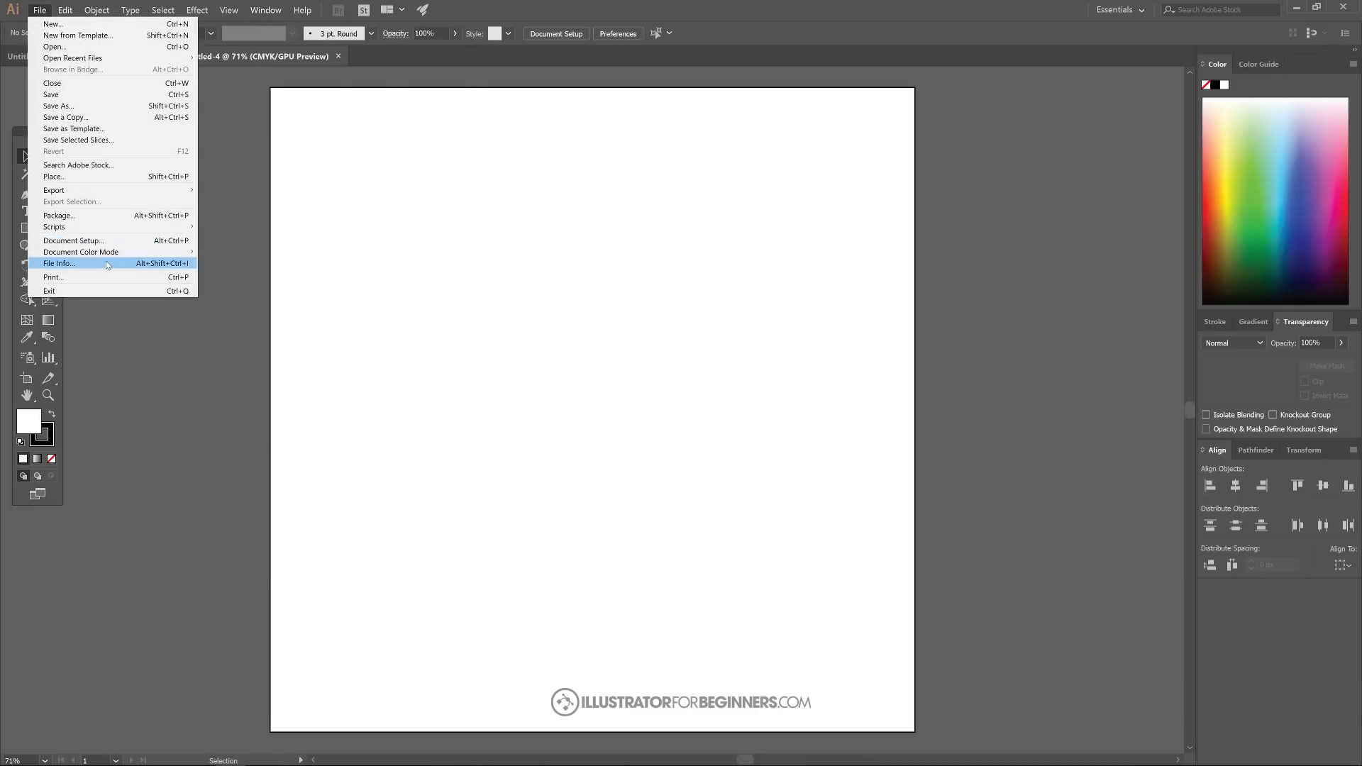
pyautogui.moveTo(110, 257)
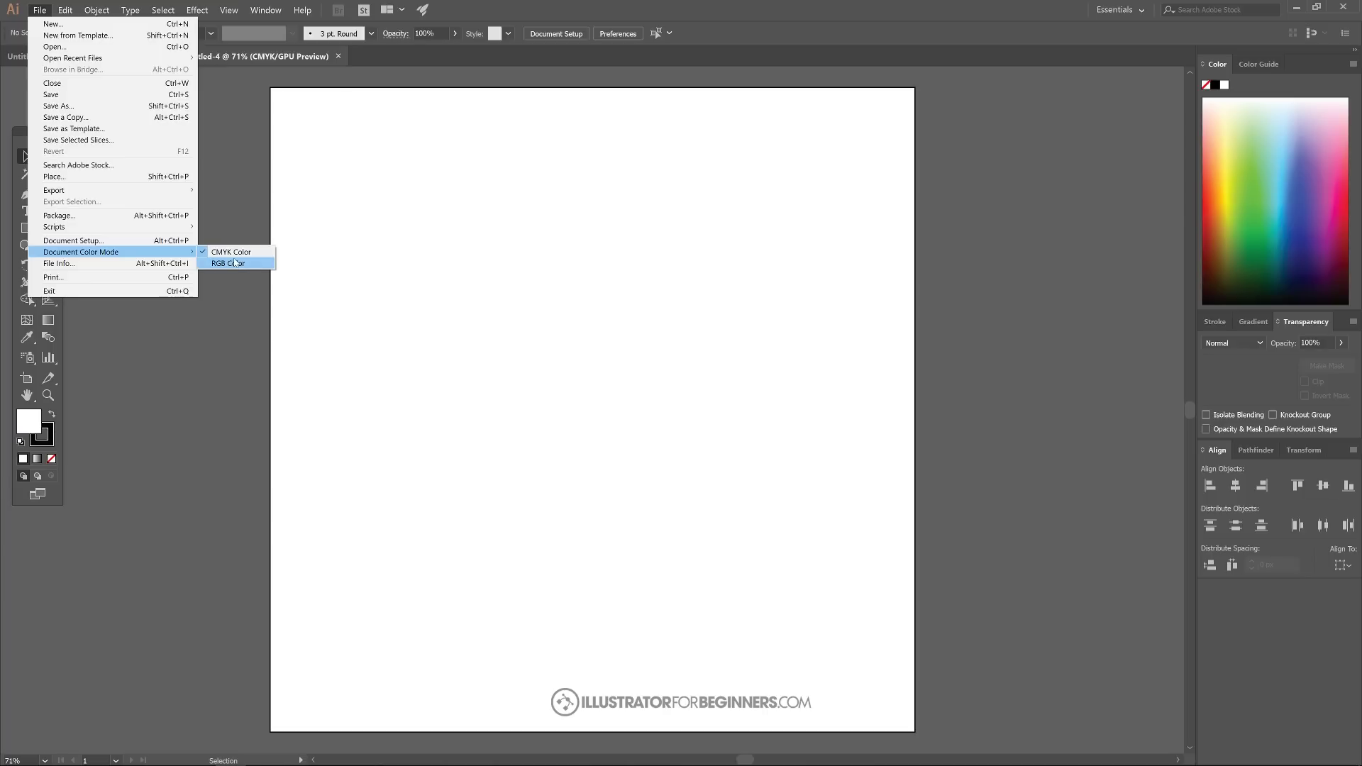
pyautogui.click(235, 261)
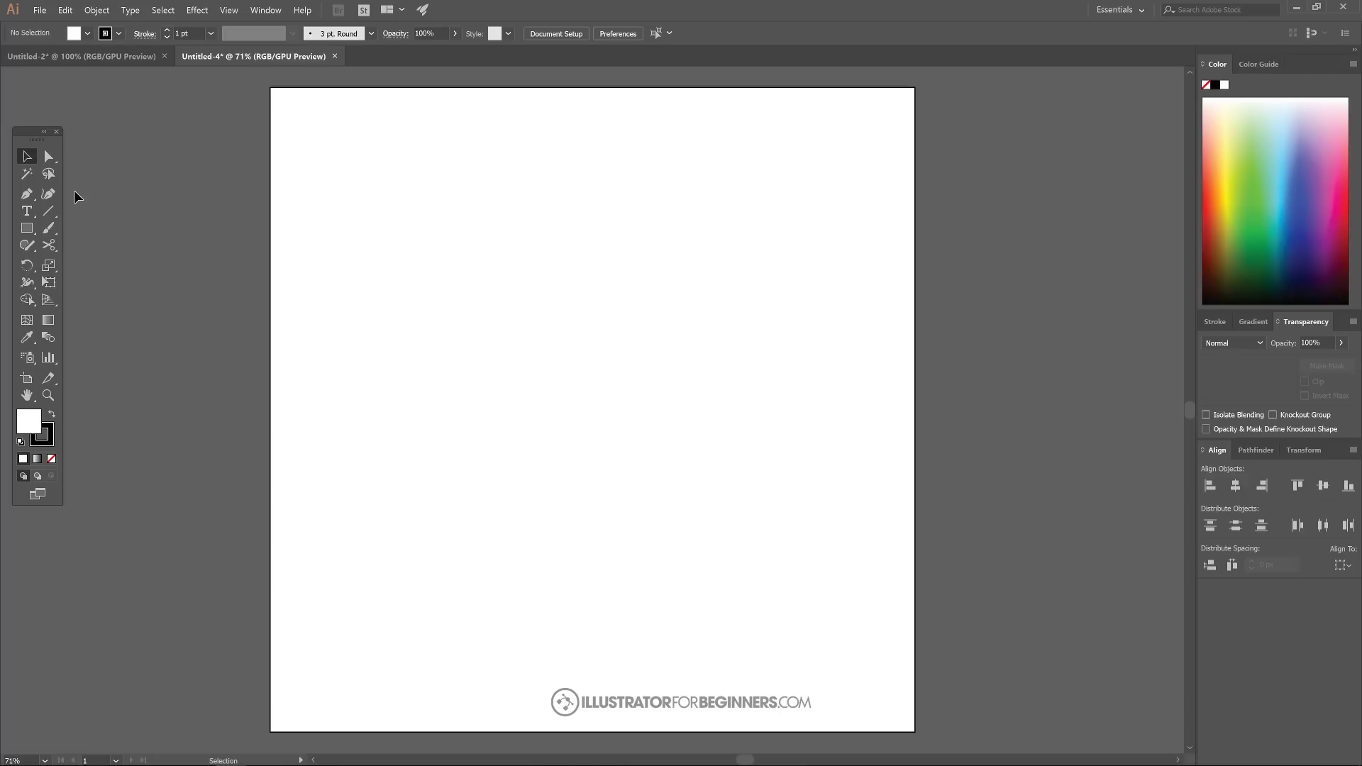
# Add a single capital letter "A" as point text on the blank artboard, set in Montserrat Bold.
pyautogui.click(27, 211)
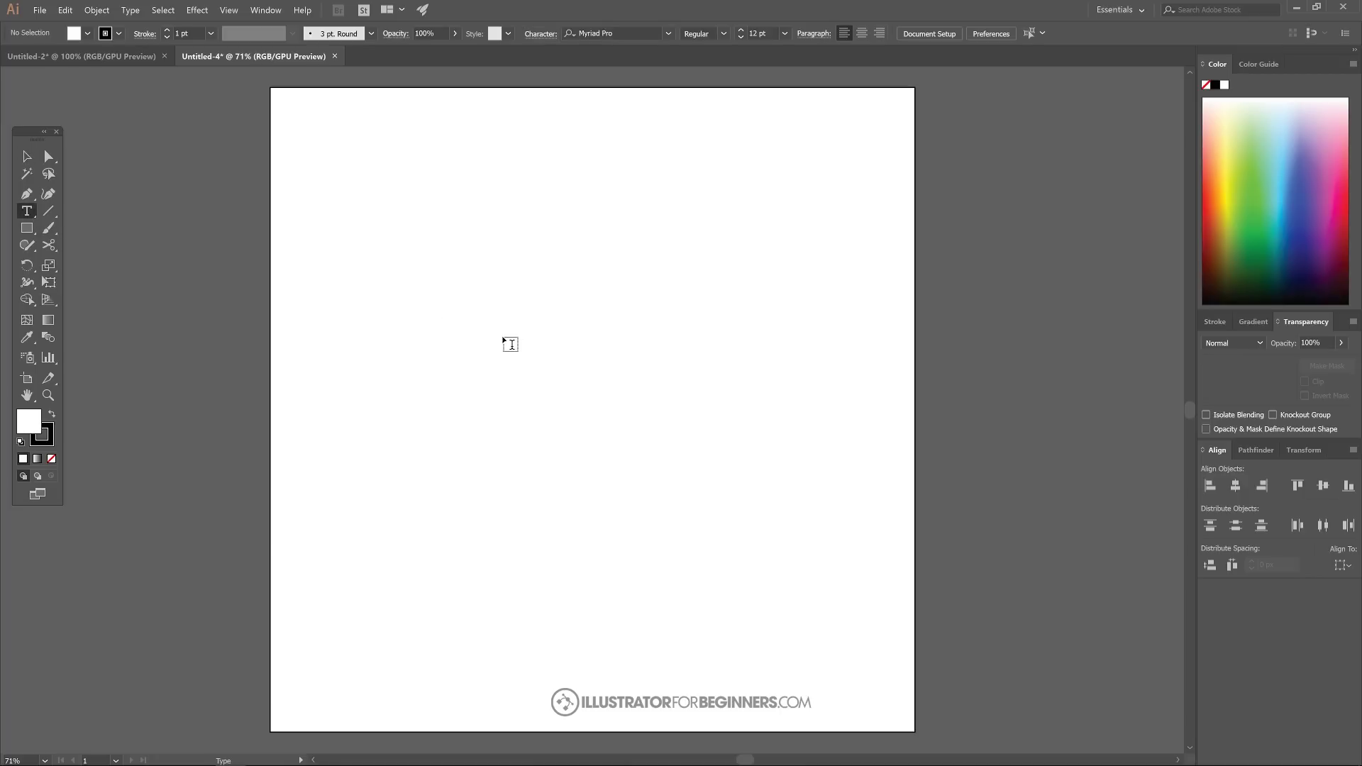
pyautogui.click(484, 331)
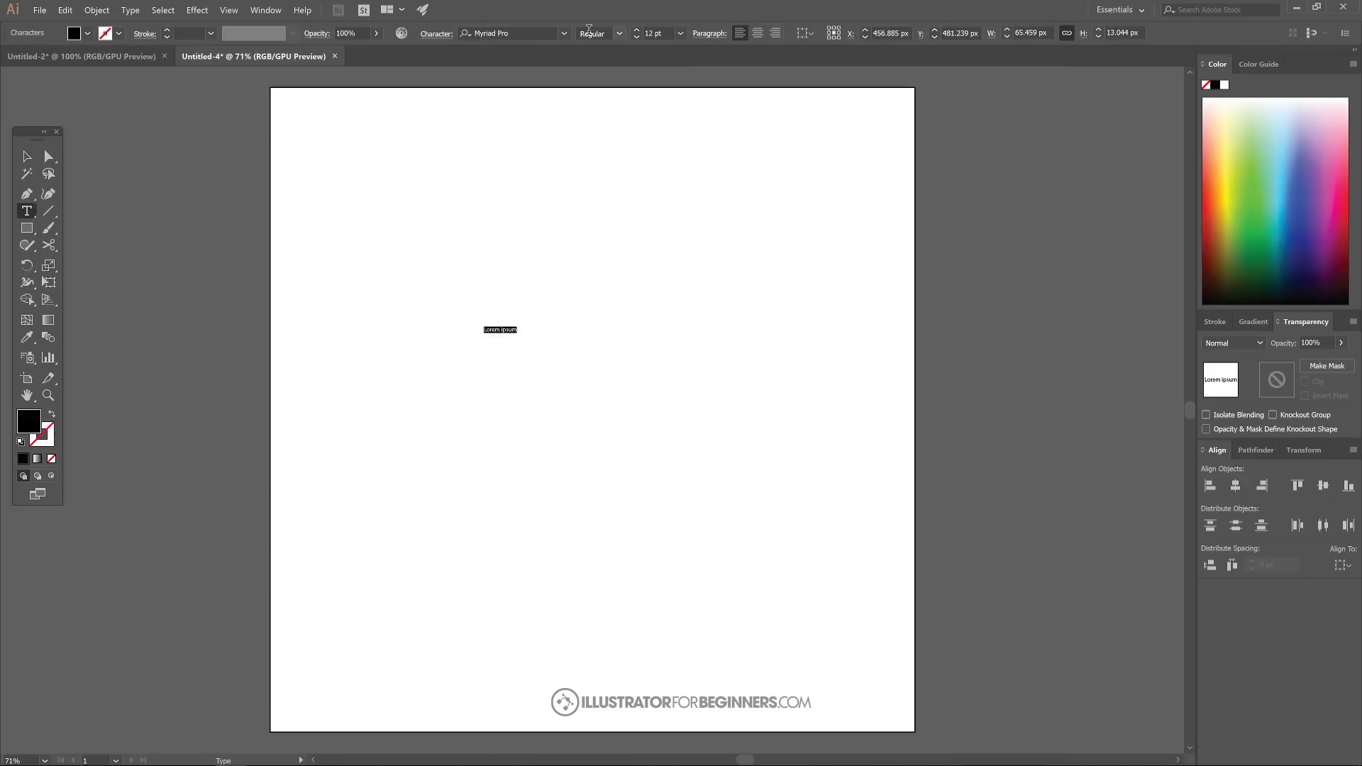
pyautogui.click(564, 34)
pyautogui.scroll(-7, 567, 340)
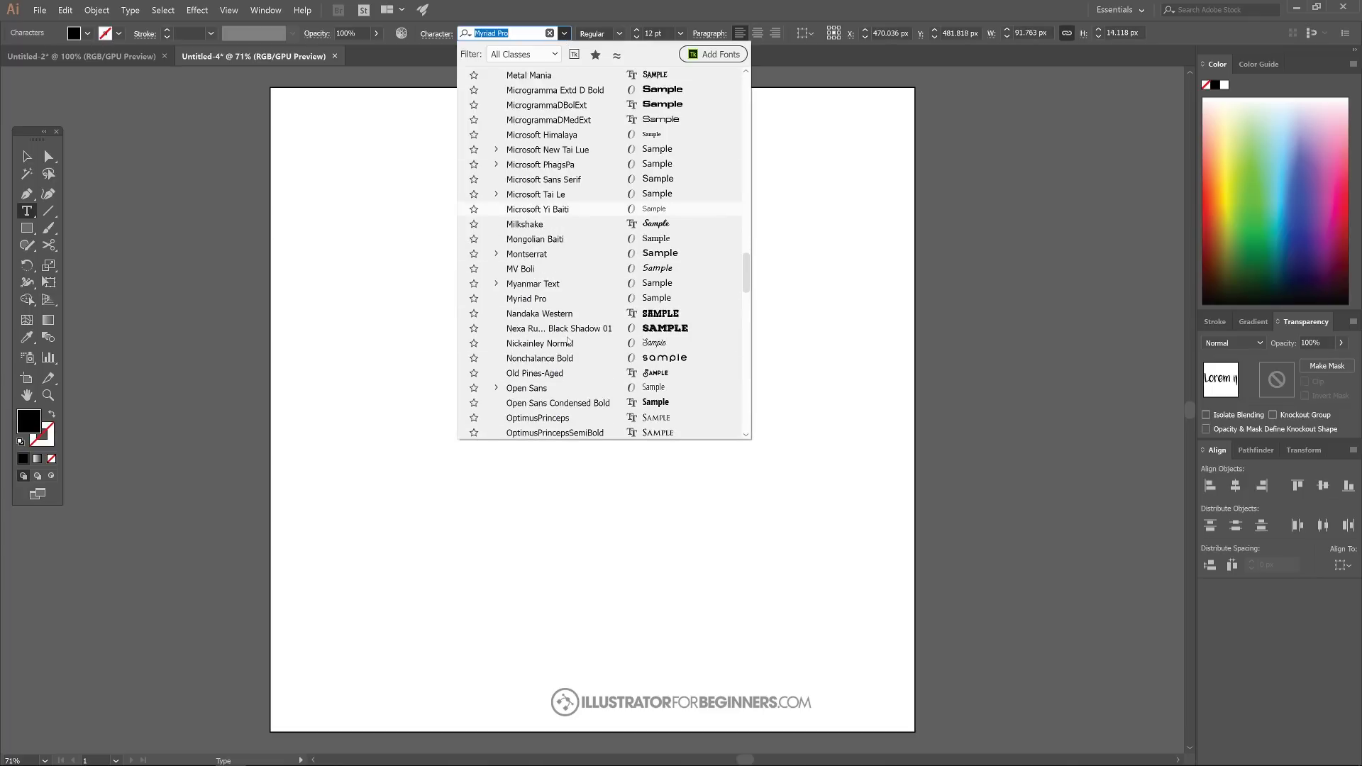
pyautogui.scroll(7, 573, 248)
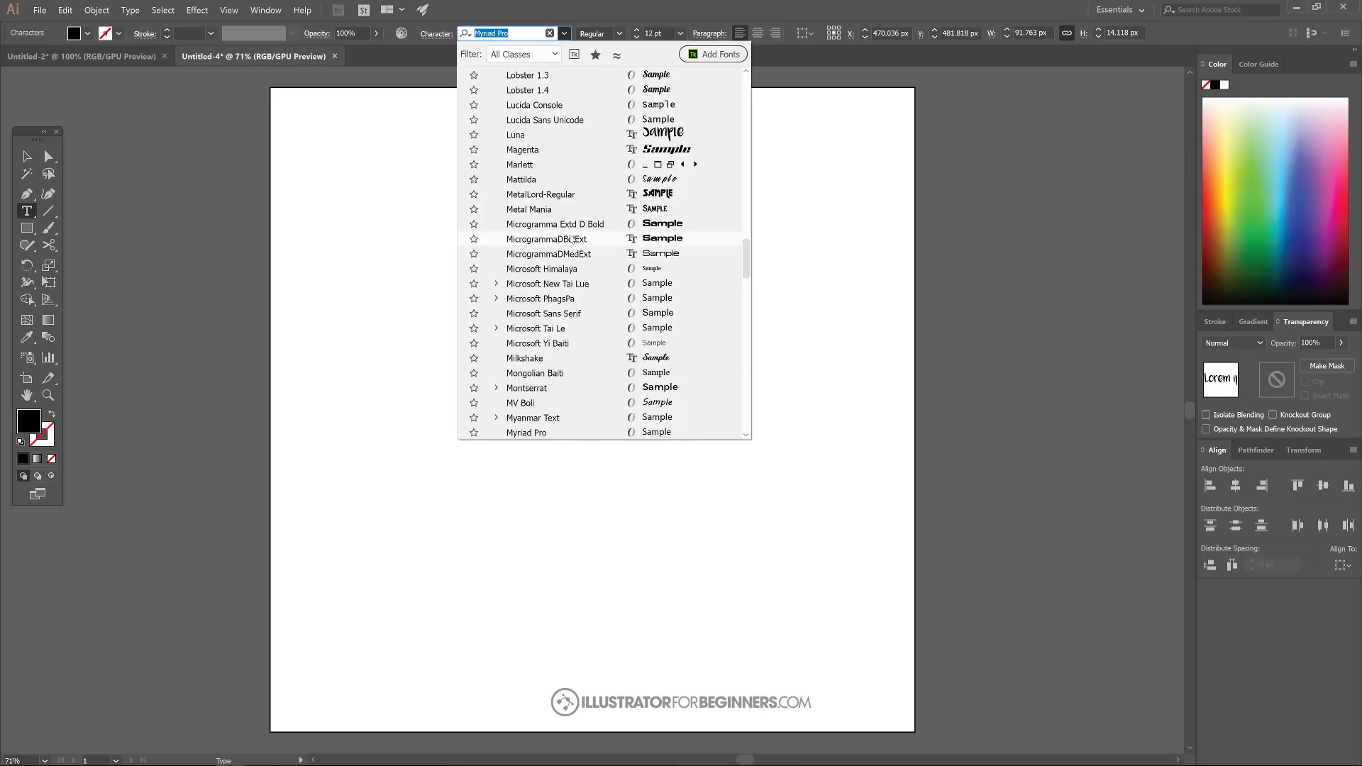
pyautogui.scroll(-5, 571, 240)
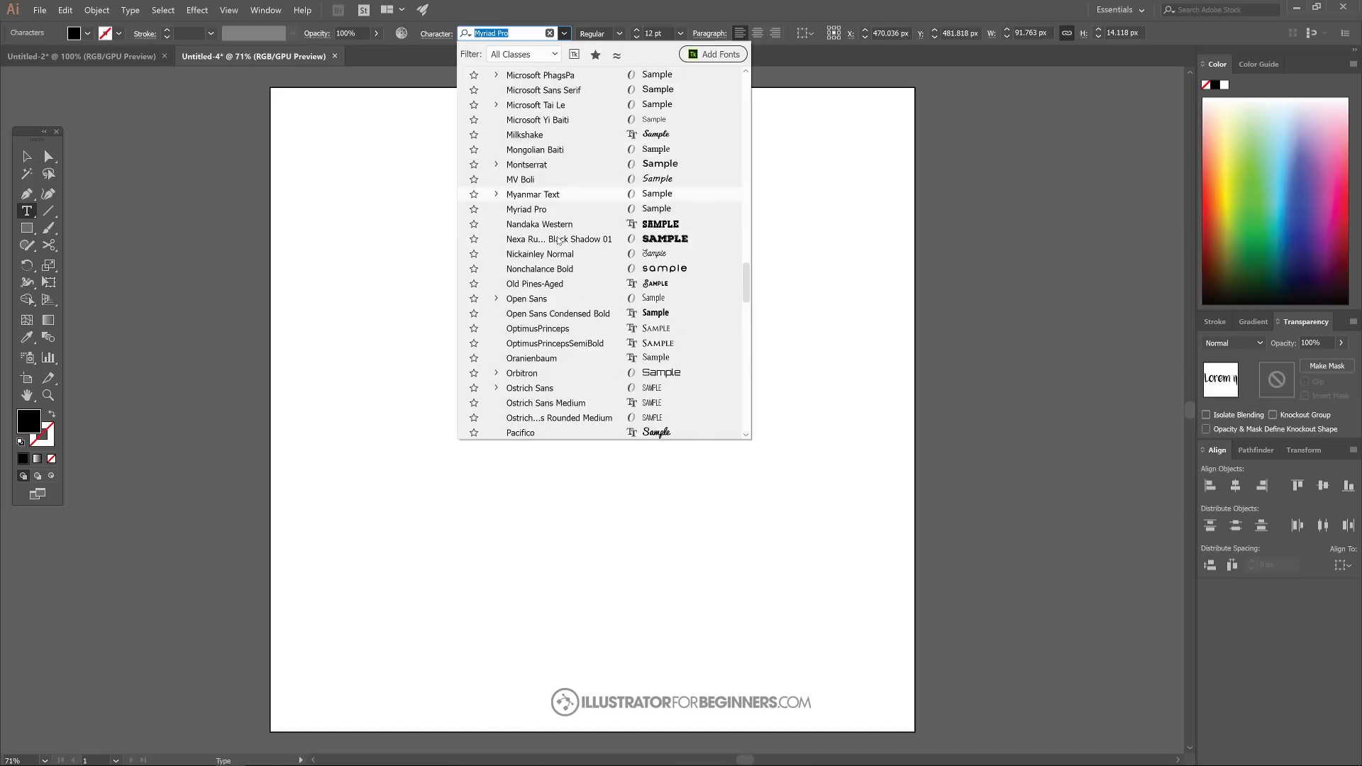
pyautogui.scroll(2, 554, 247)
pyautogui.click(539, 254)
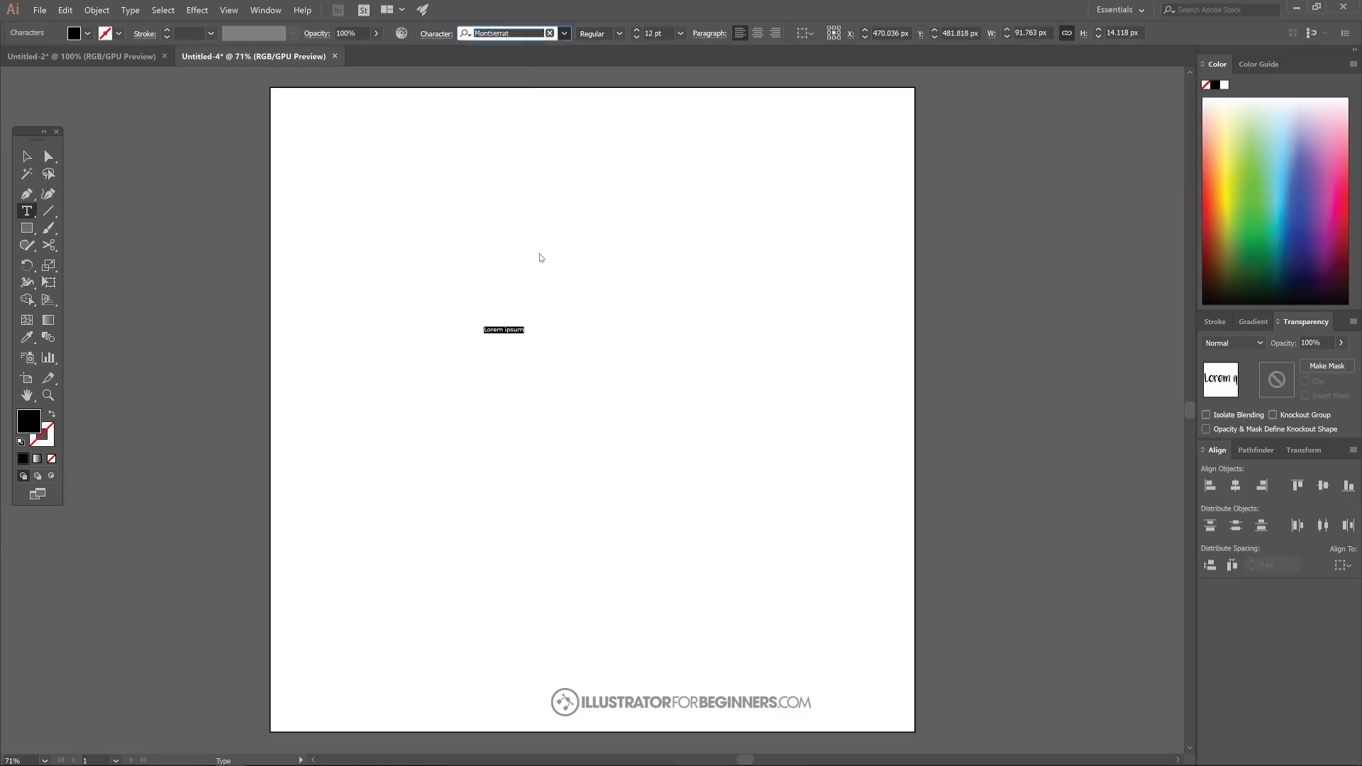
pyautogui.click(619, 34)
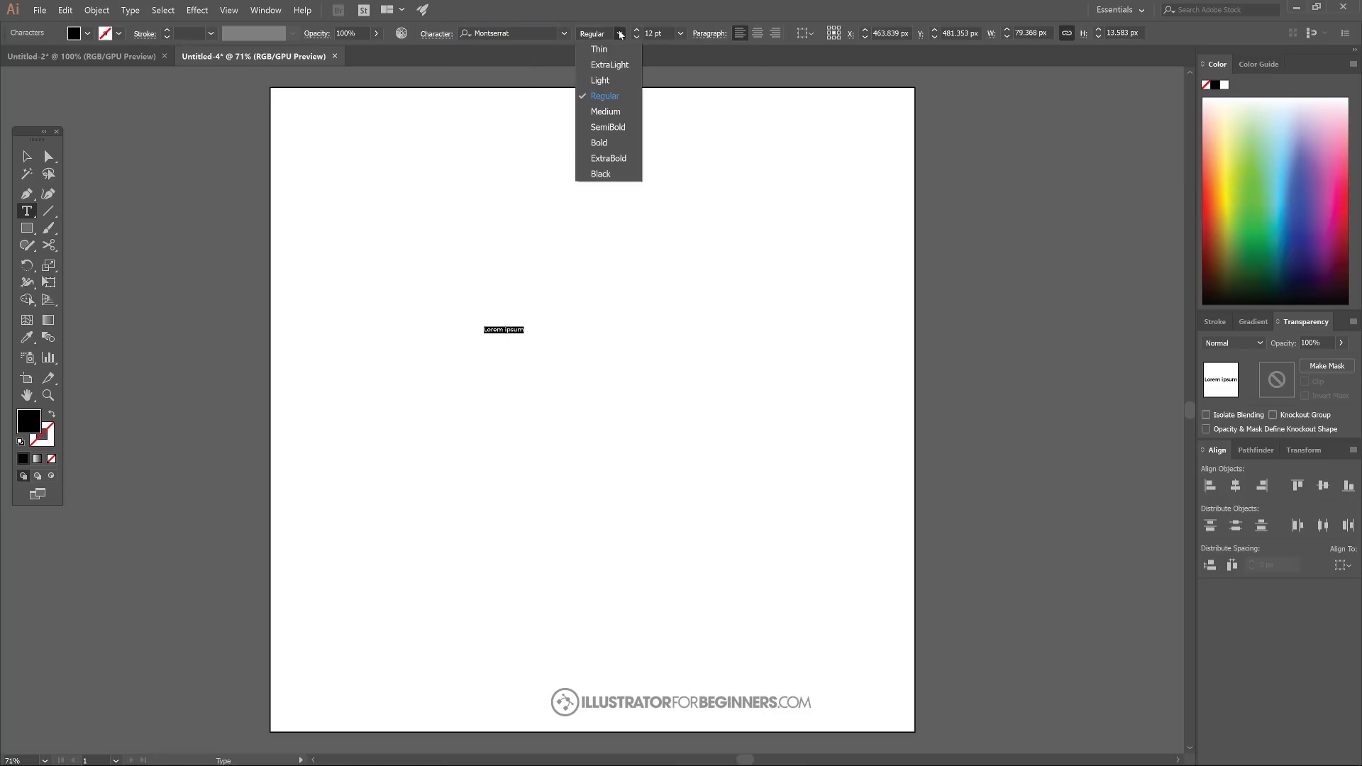
pyautogui.click(598, 143)
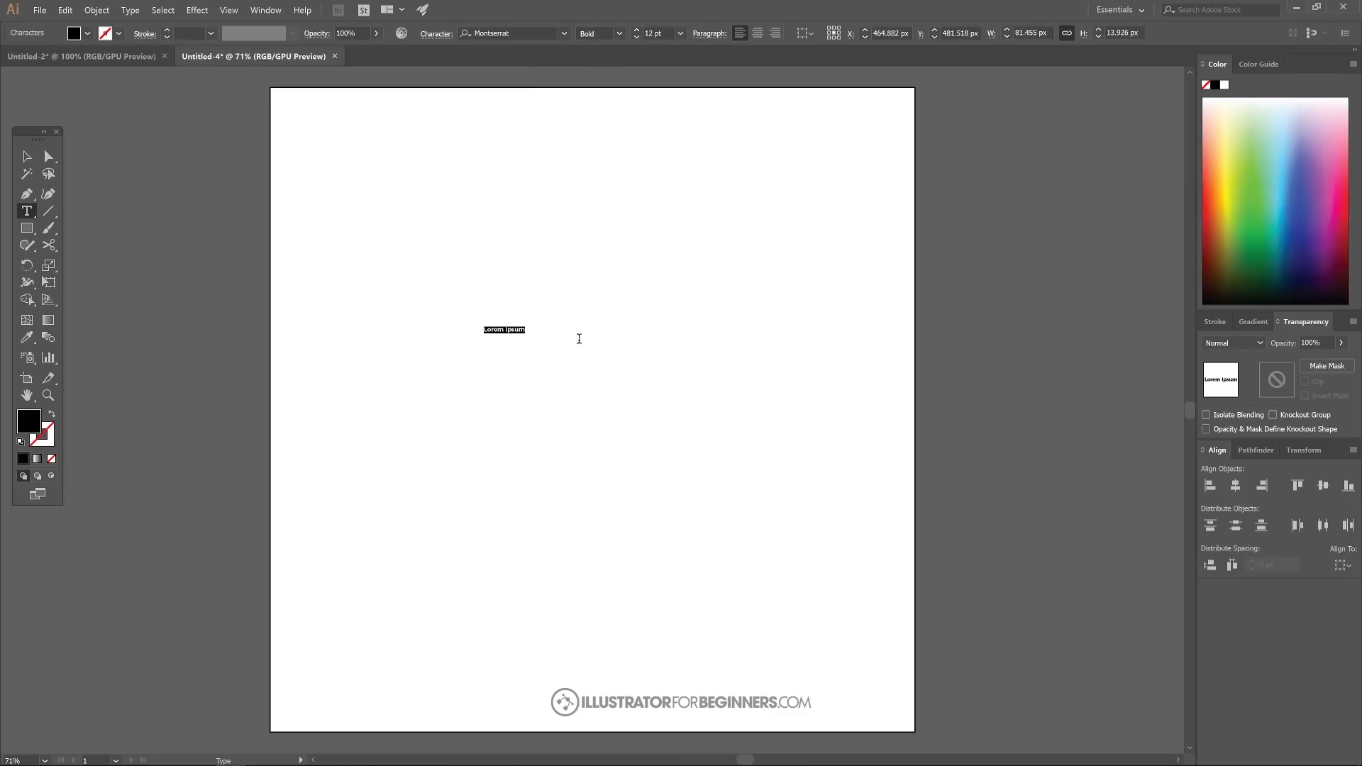
pyautogui.write('A')
# Enlarge the letter A proportionally to about 469 pt and place it near the artboard's center at about X 615, Y 553 px.
pyautogui.click(124, 57)
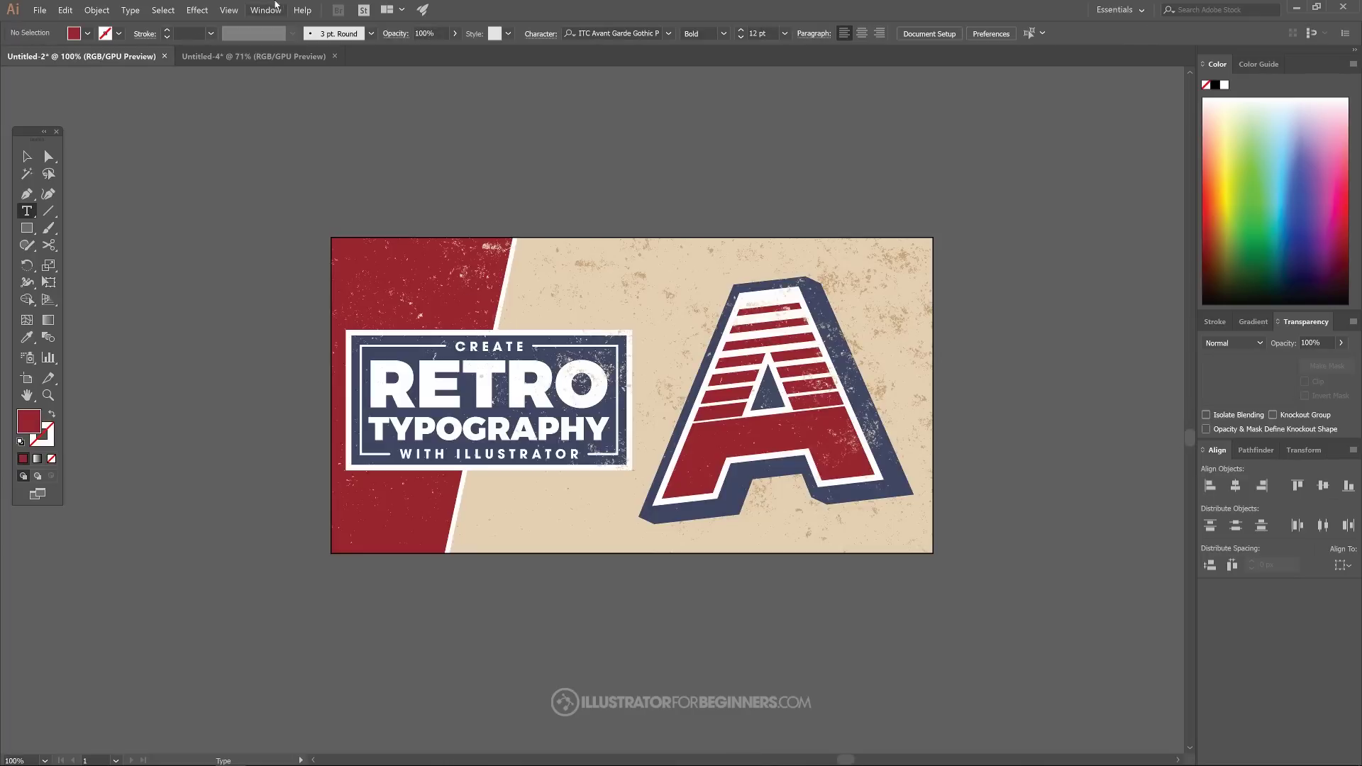
pyautogui.click(241, 58)
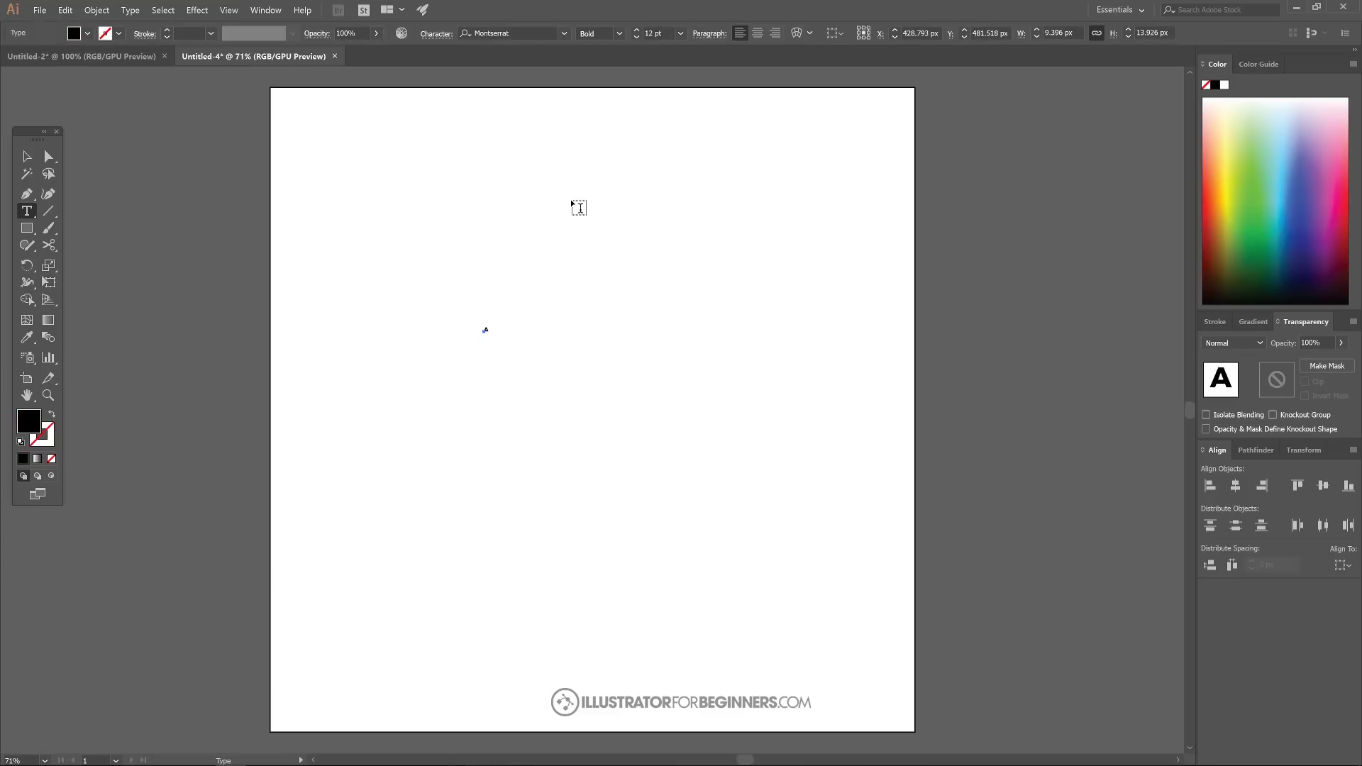
pyautogui.click(36, 160)
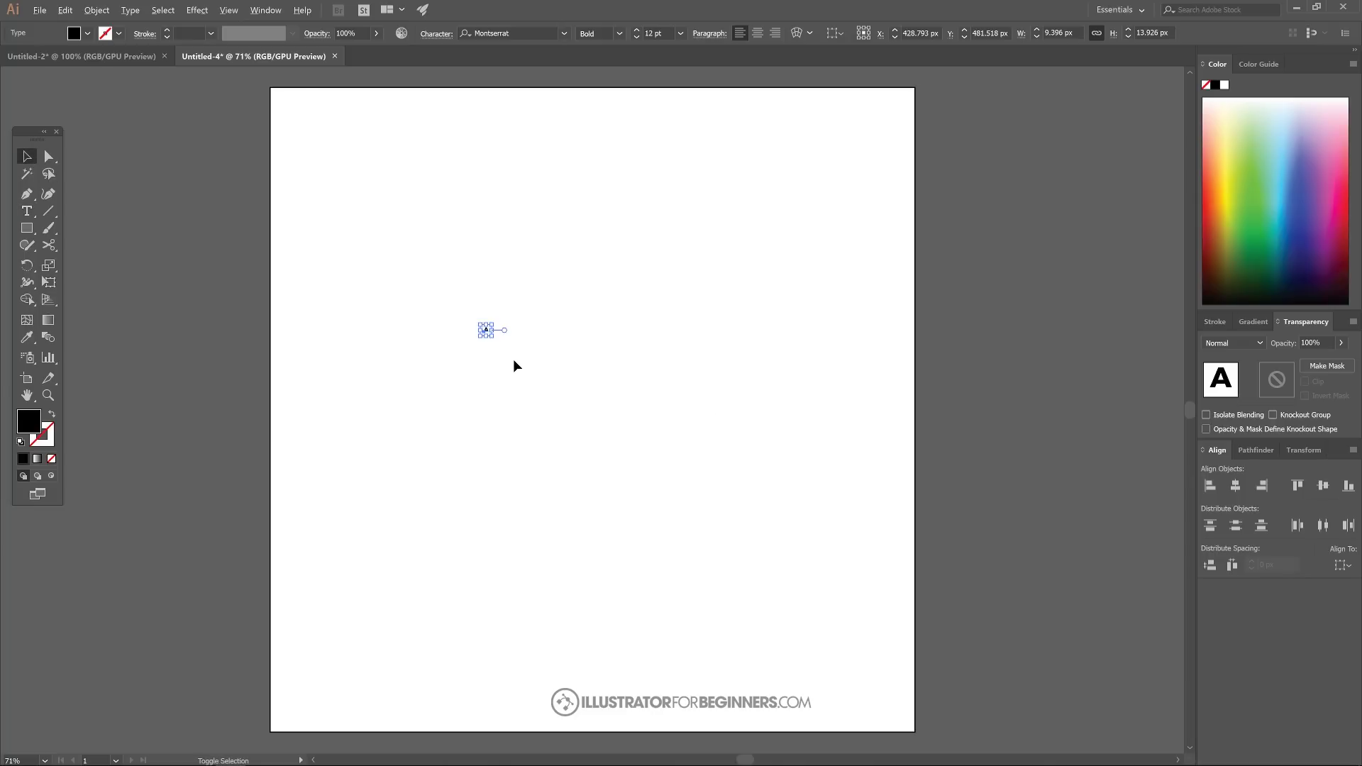
pyautogui.moveTo(494, 338); pyautogui.dragTo(791, 501)
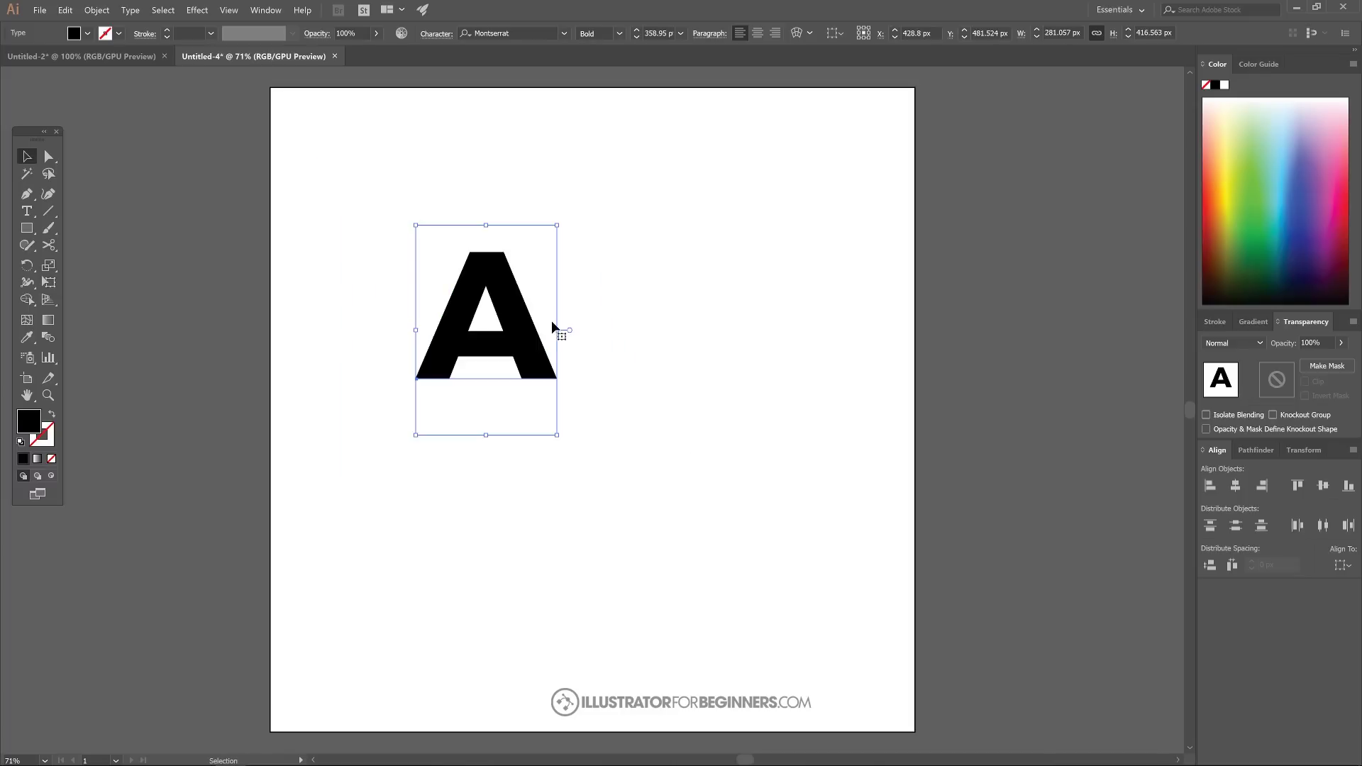
pyautogui.moveTo(556, 329); pyautogui.dragTo(644, 355)
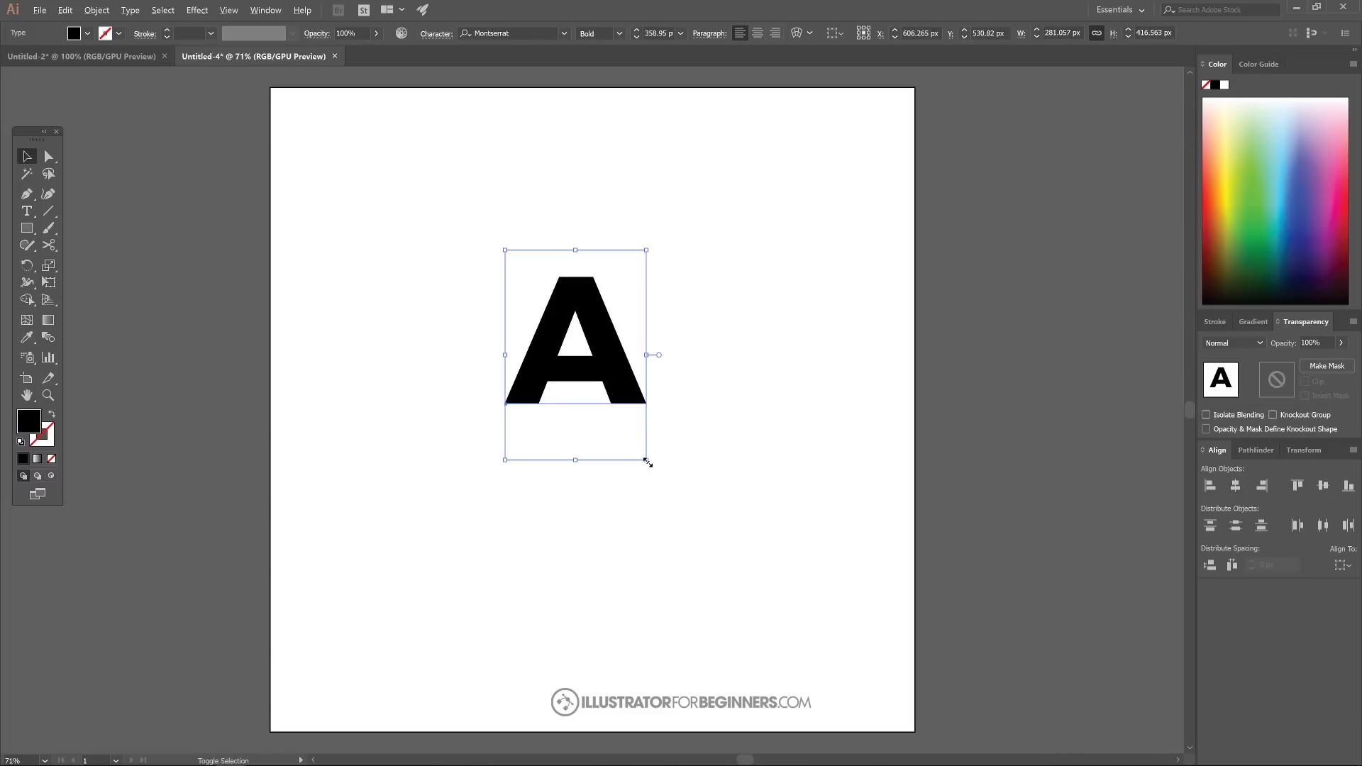
pyautogui.moveTo(647, 461); pyautogui.dragTo(669, 491)
pyautogui.moveTo(615, 364); pyautogui.dragTo(618, 370)
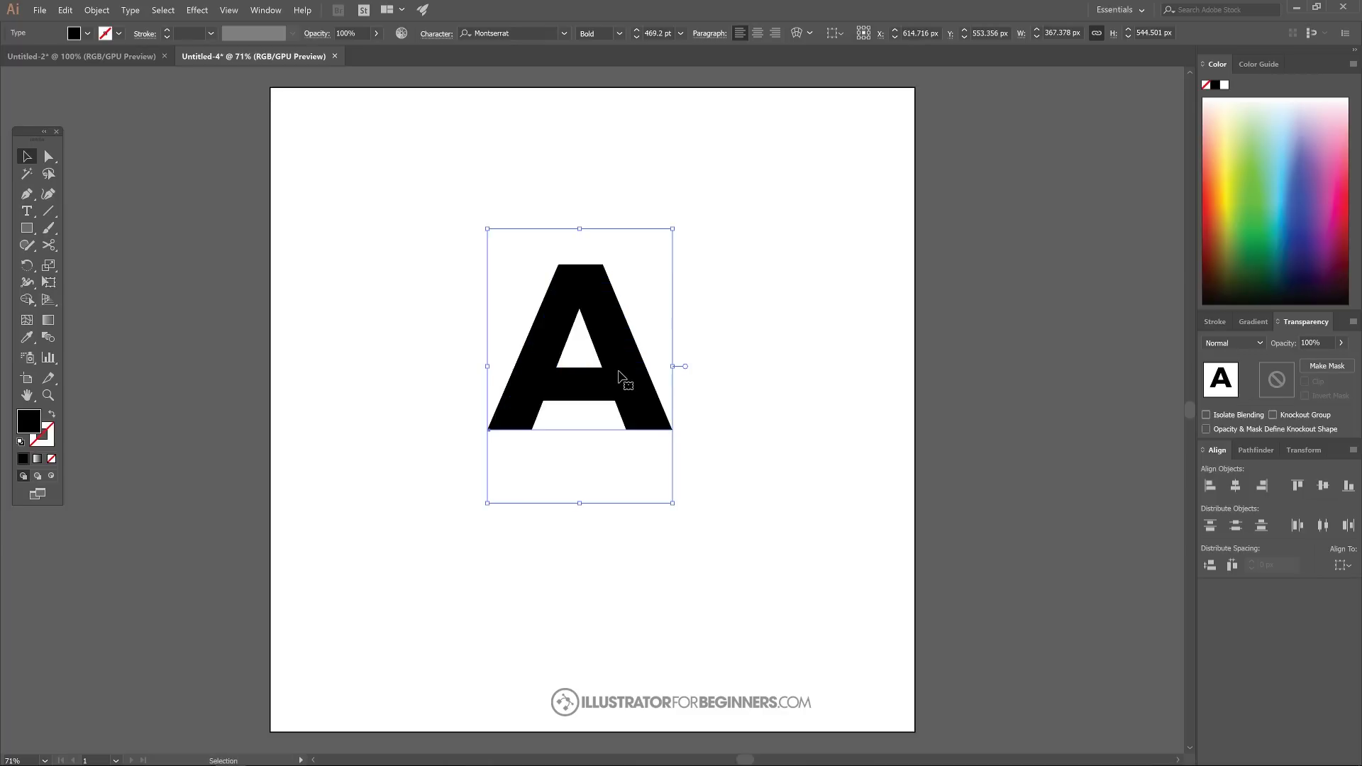
# Convert the letter A to outlines and check the letter's colors in the retro reference document.
pyautogui.click(139, 13)
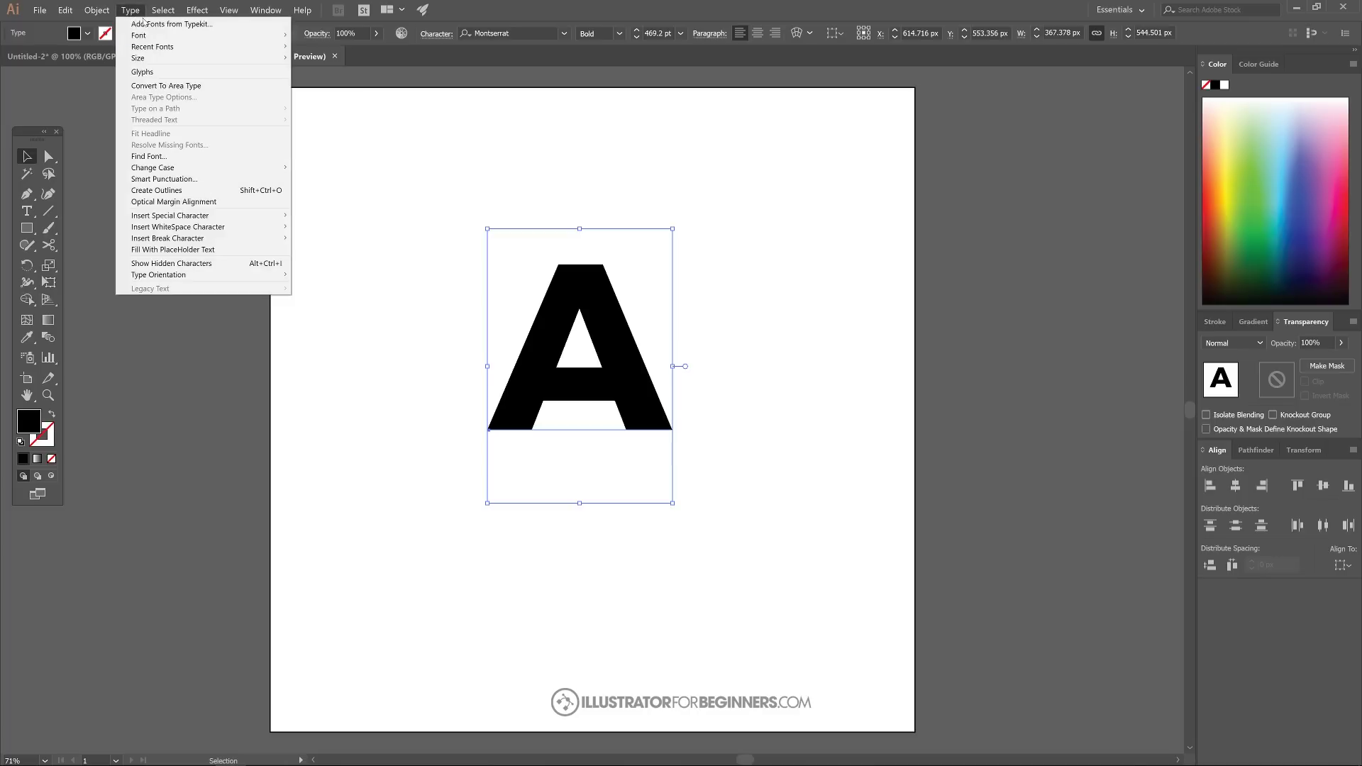
pyautogui.click(160, 191)
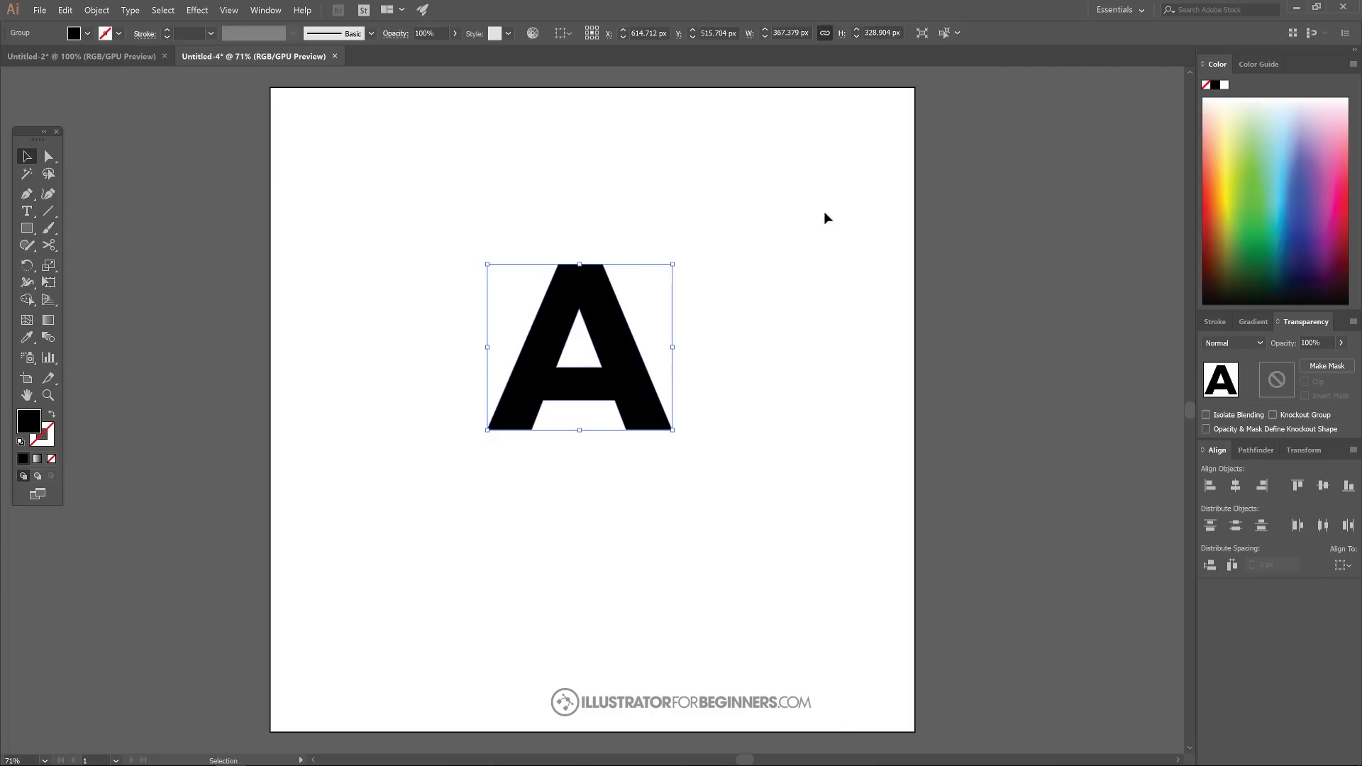
pyautogui.click(82, 56)
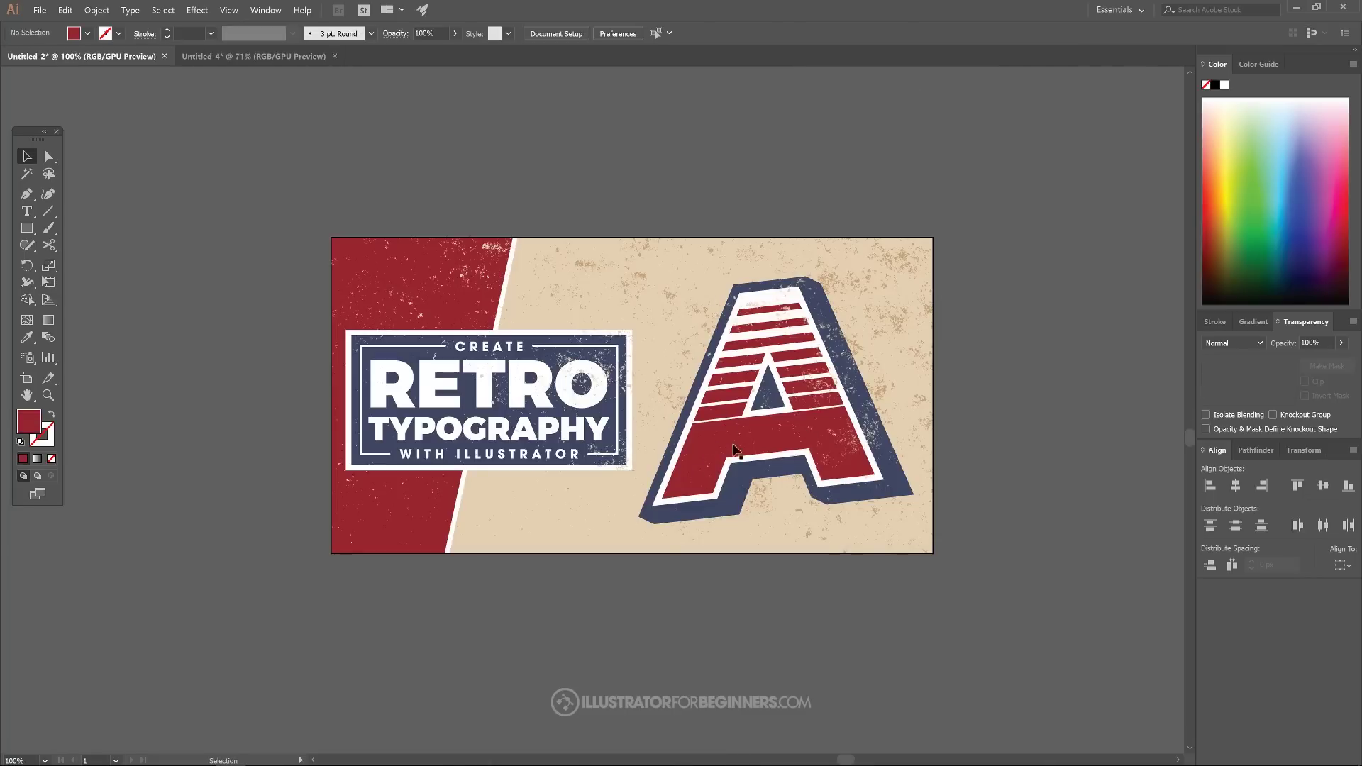
pyautogui.click(236, 56)
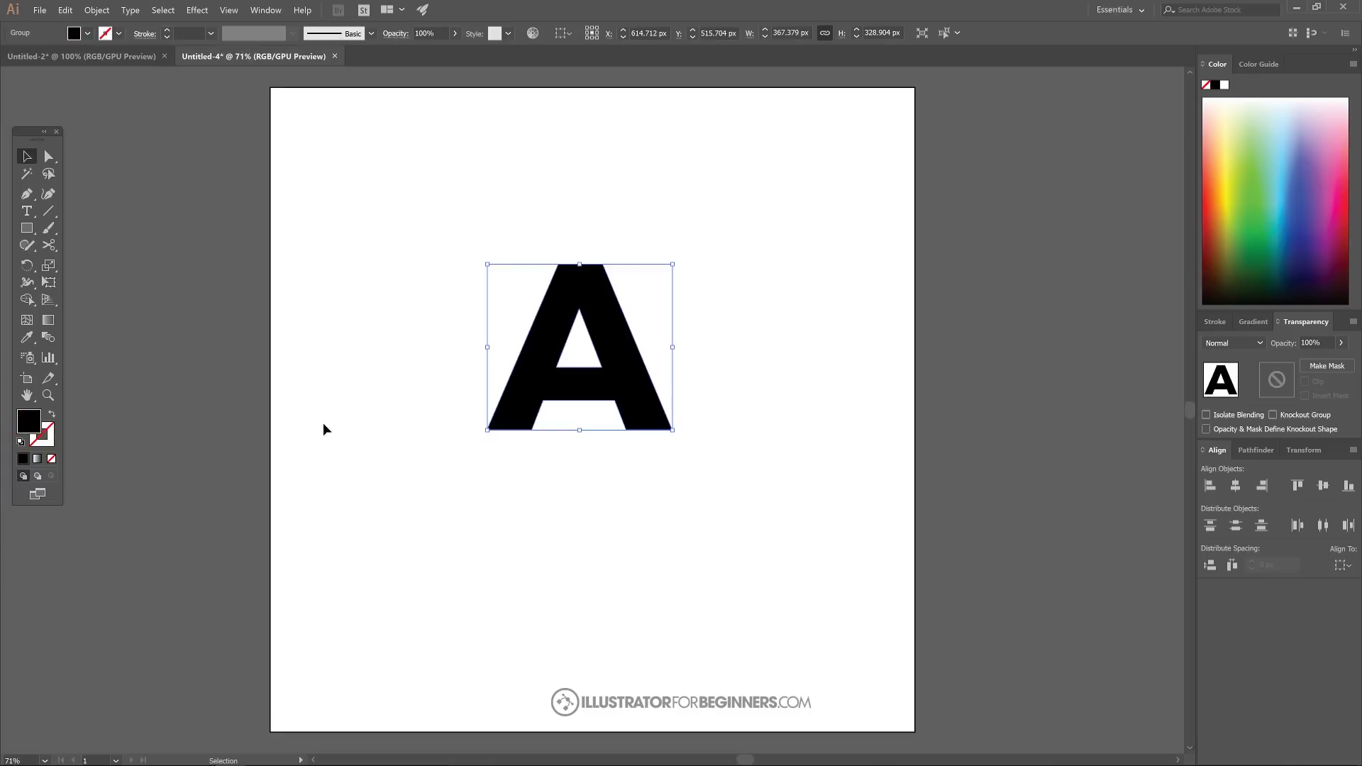
# Fill the outlined A with dark red #9b3434.
pyautogui.doubleClick(32, 424)
pyautogui.moveTo(941, 253); pyautogui.dragTo(935, 159)
pyautogui.click(827, 239)
pyautogui.moveTo(827, 239); pyautogui.dragTo(851, 230)
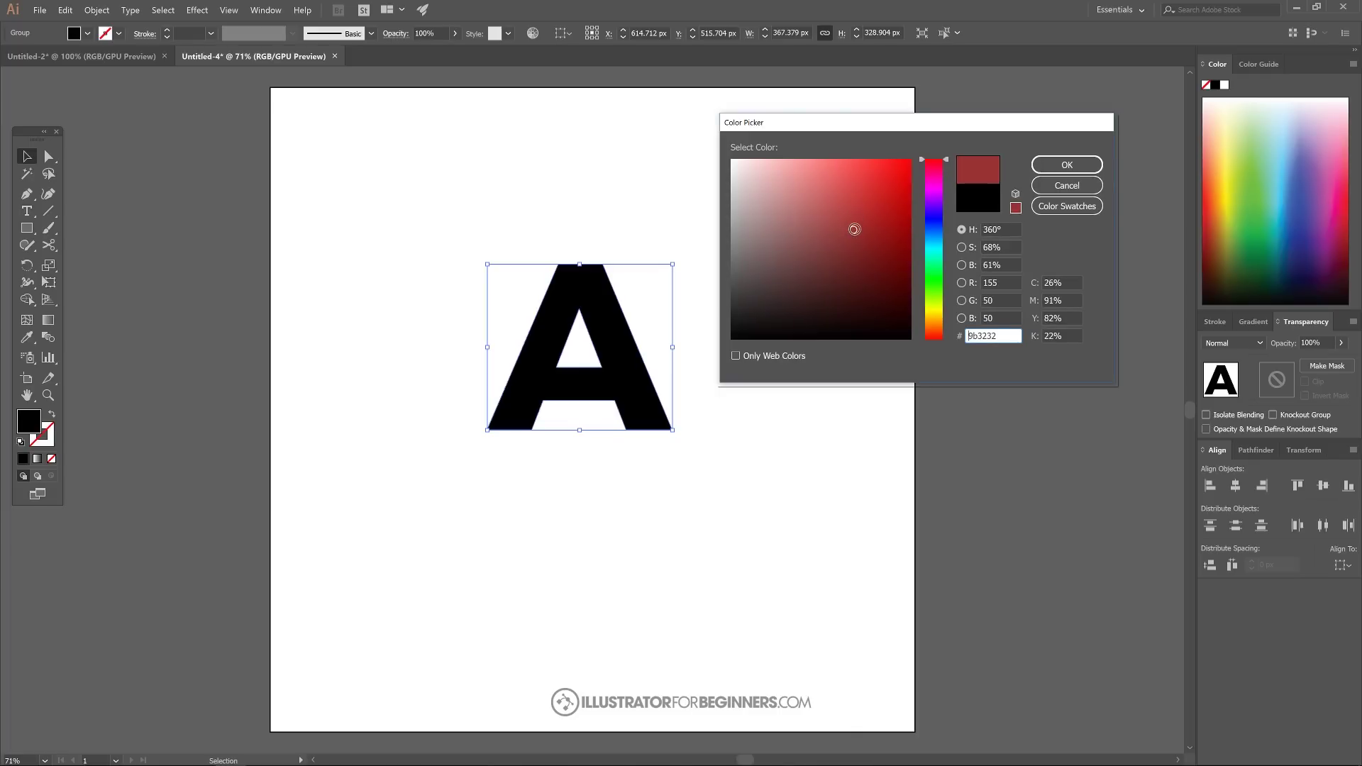
pyautogui.click(1067, 165)
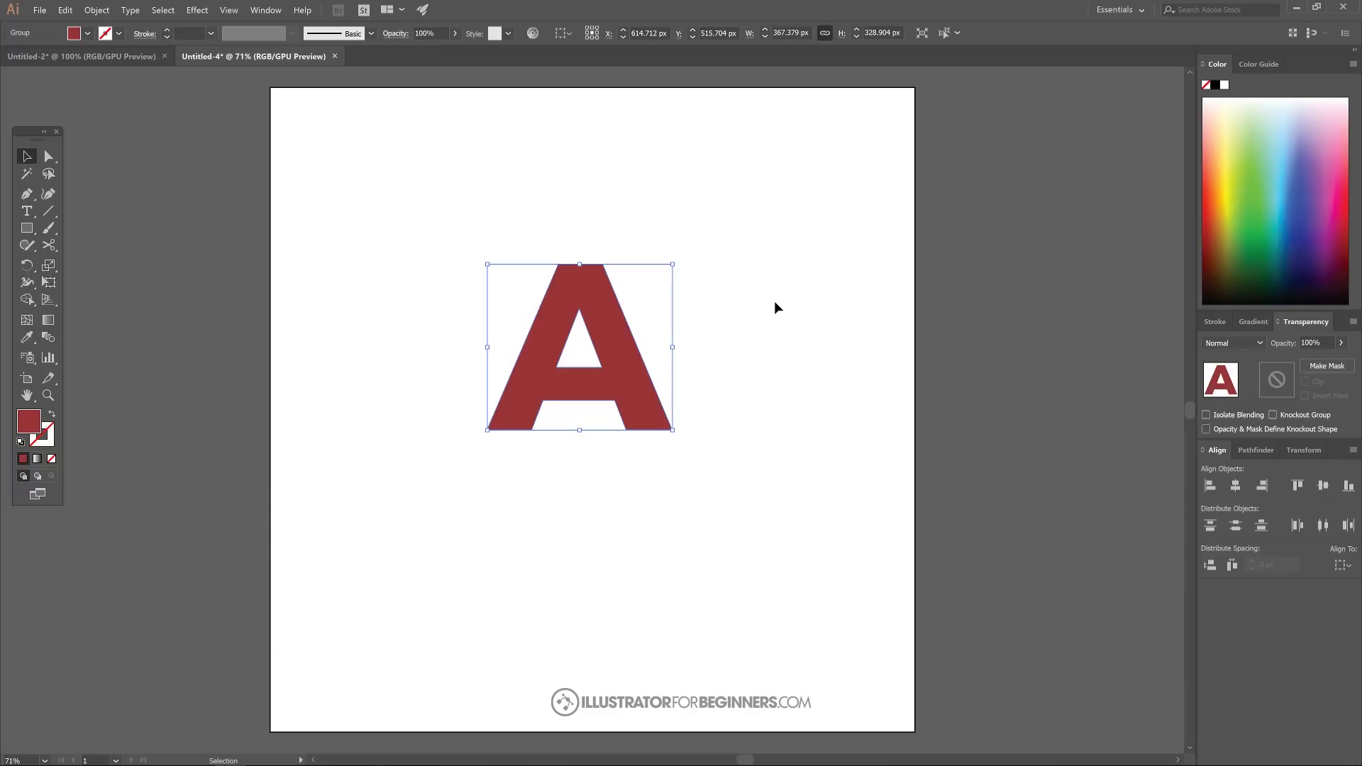
# Move the red A slightly up and left, duplicate it diagonally down to about X 831, Y 806 px, and compare with the reference artwork.
pyautogui.moveTo(599, 390)
pyautogui.mouseDown()
pyautogui.moveTo(588, 348)
pyautogui.moveTo(586, 398)
pyautogui.mouseUp()
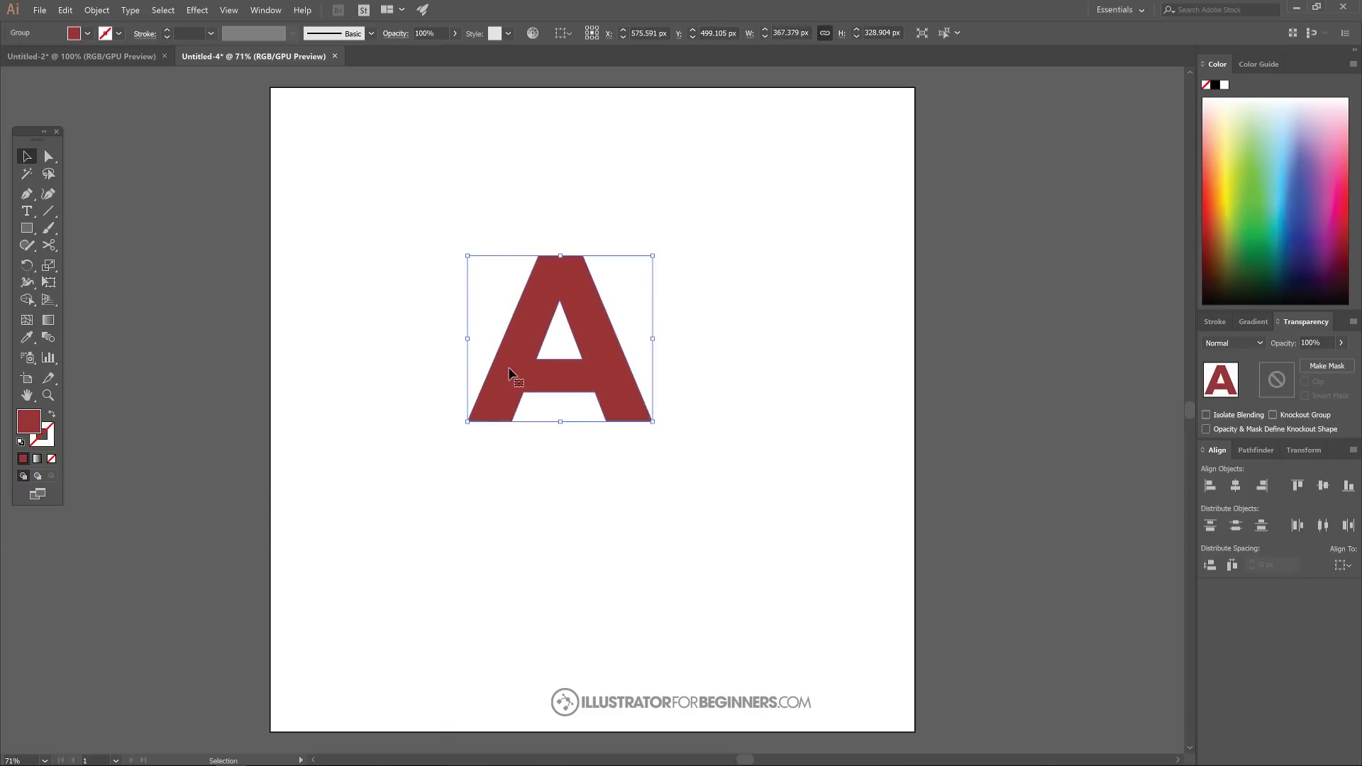
pyautogui.moveTo(512, 372); pyautogui.dragTo(640, 526)
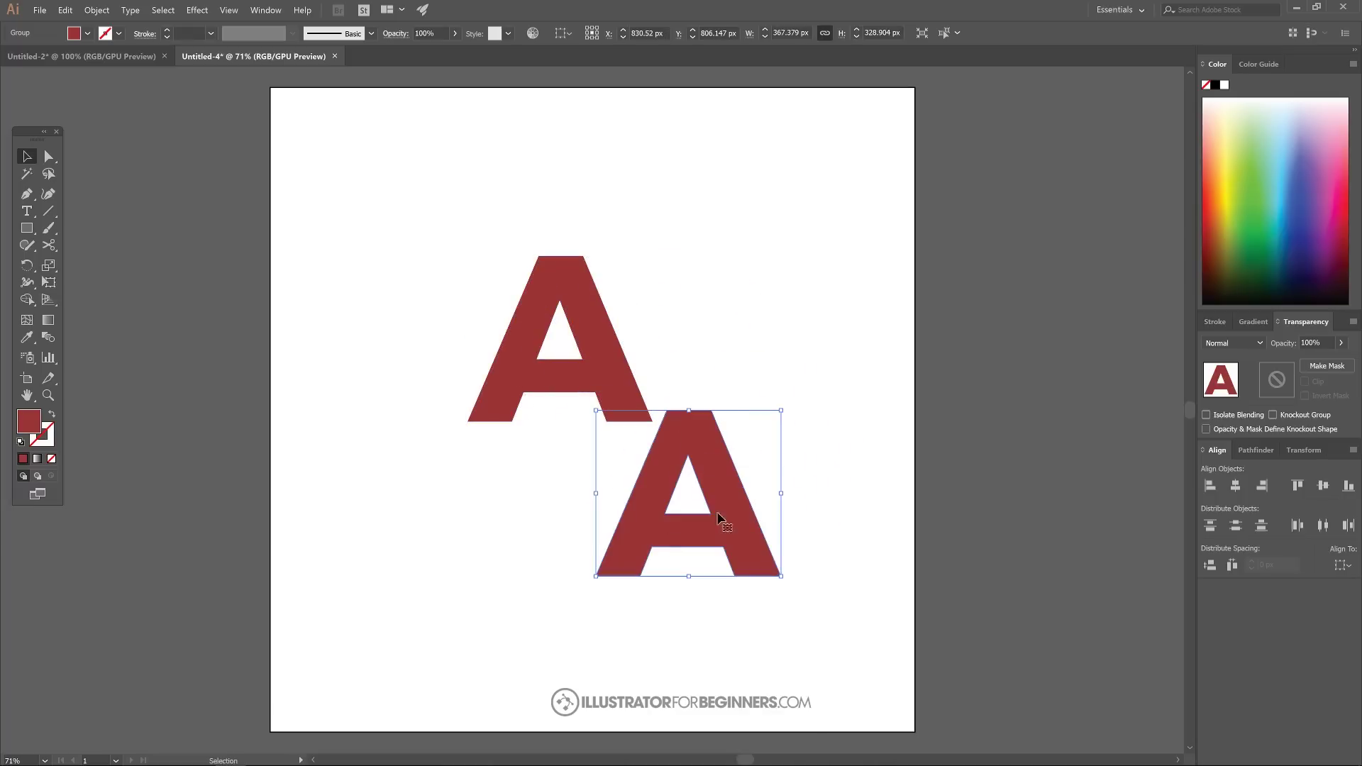
pyautogui.click(118, 57)
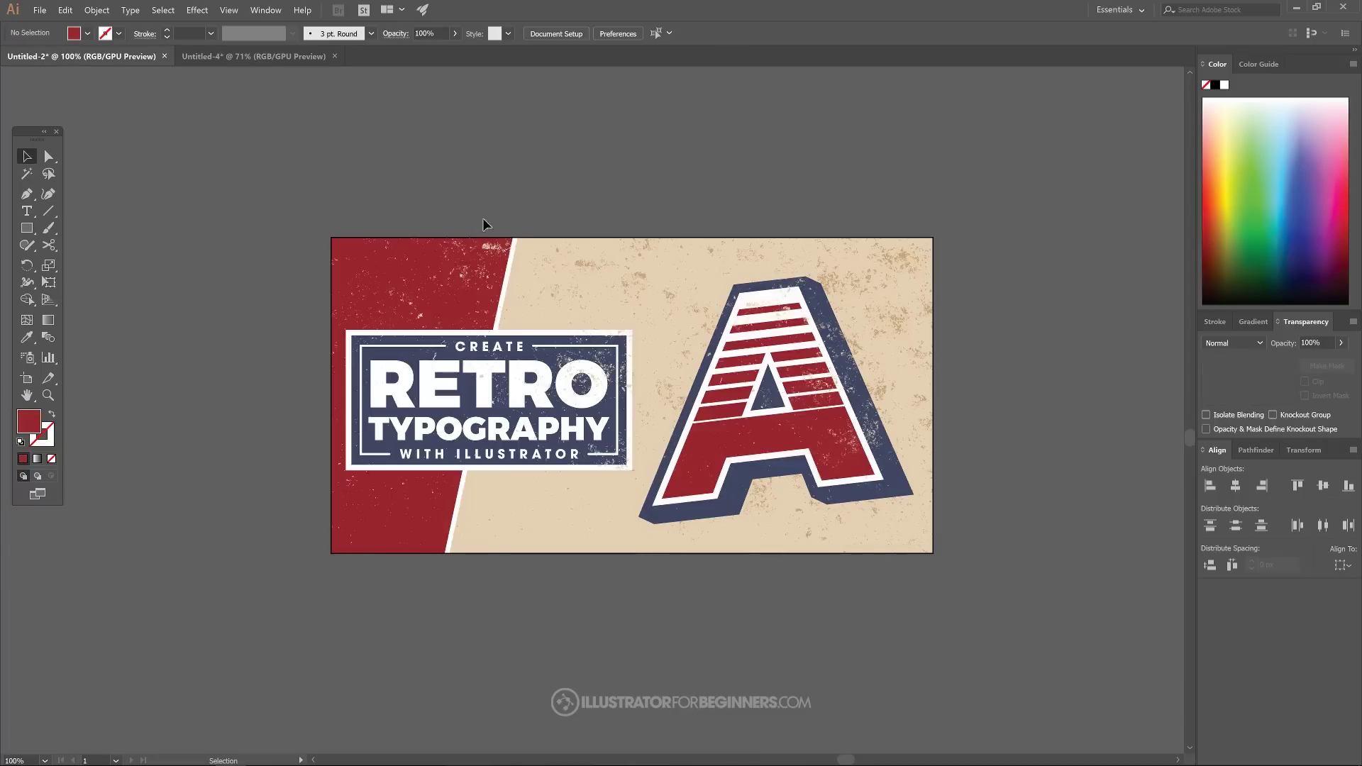
pyautogui.click(254, 57)
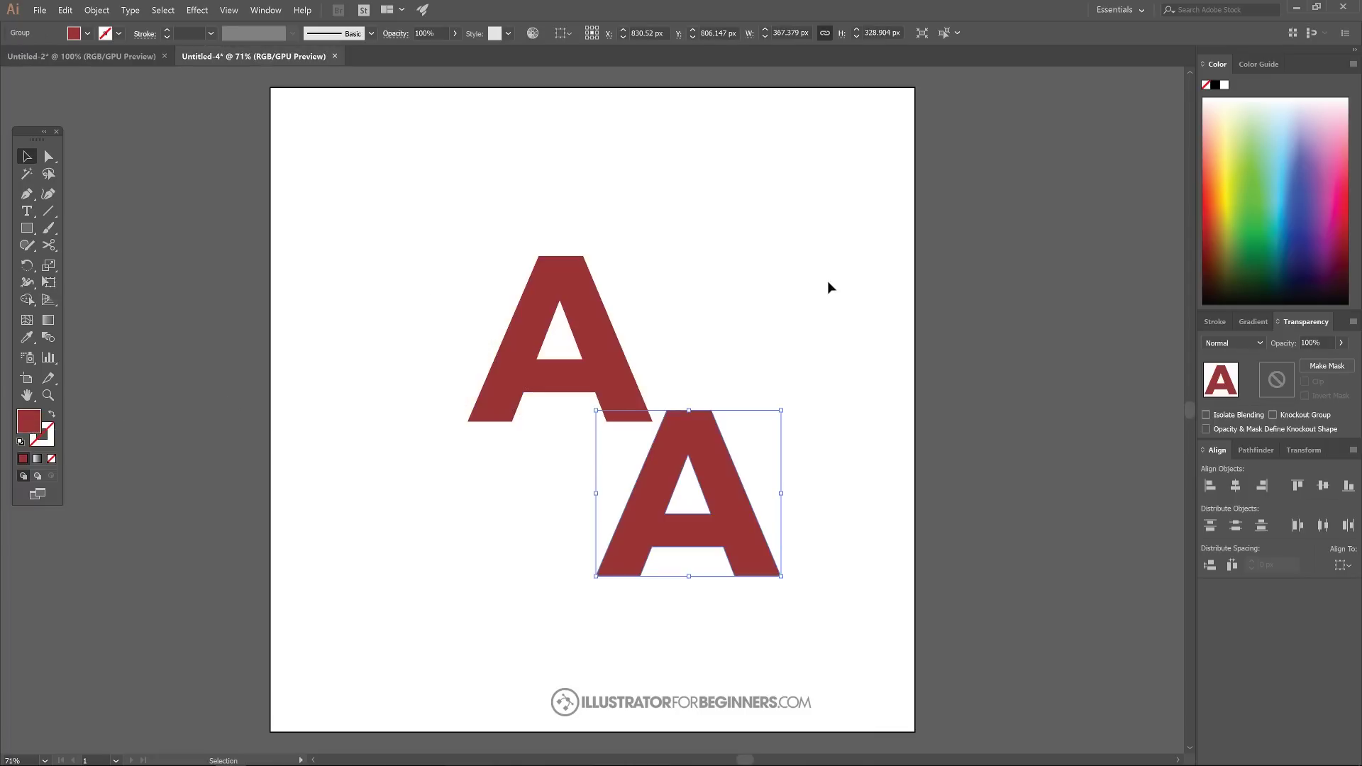
# Fill the duplicated A with tan #eac78b and move it to the artboard's upper right at about X 1004, Y 346 px.
pyautogui.doubleClick(31, 423)
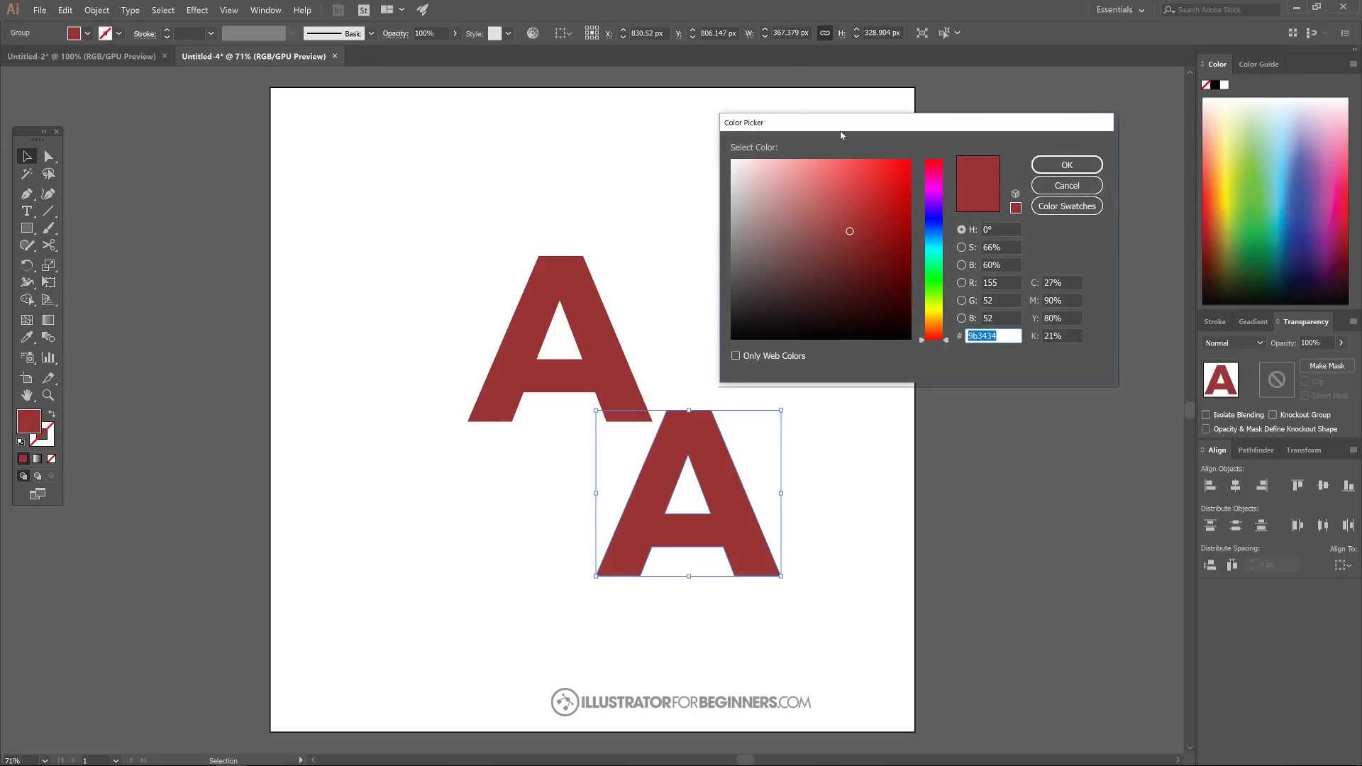
pyautogui.moveTo(816, 122); pyautogui.dragTo(778, 110)
pyautogui.click(912, 329)
pyautogui.moveTo(912, 330); pyautogui.dragTo(915, 310)
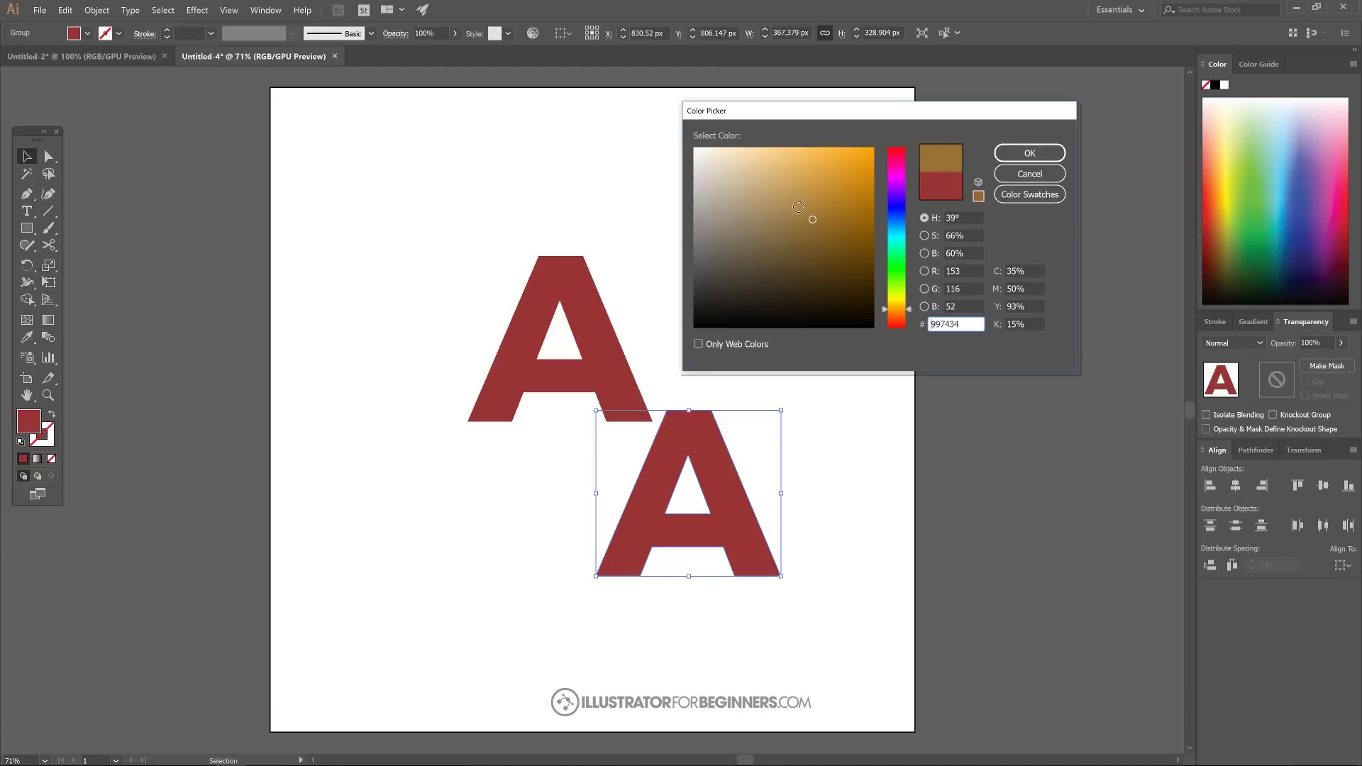
pyautogui.moveTo(812, 220)
pyautogui.mouseDown()
pyautogui.moveTo(794, 173)
pyautogui.moveTo(768, 162)
pyautogui.mouseUp()
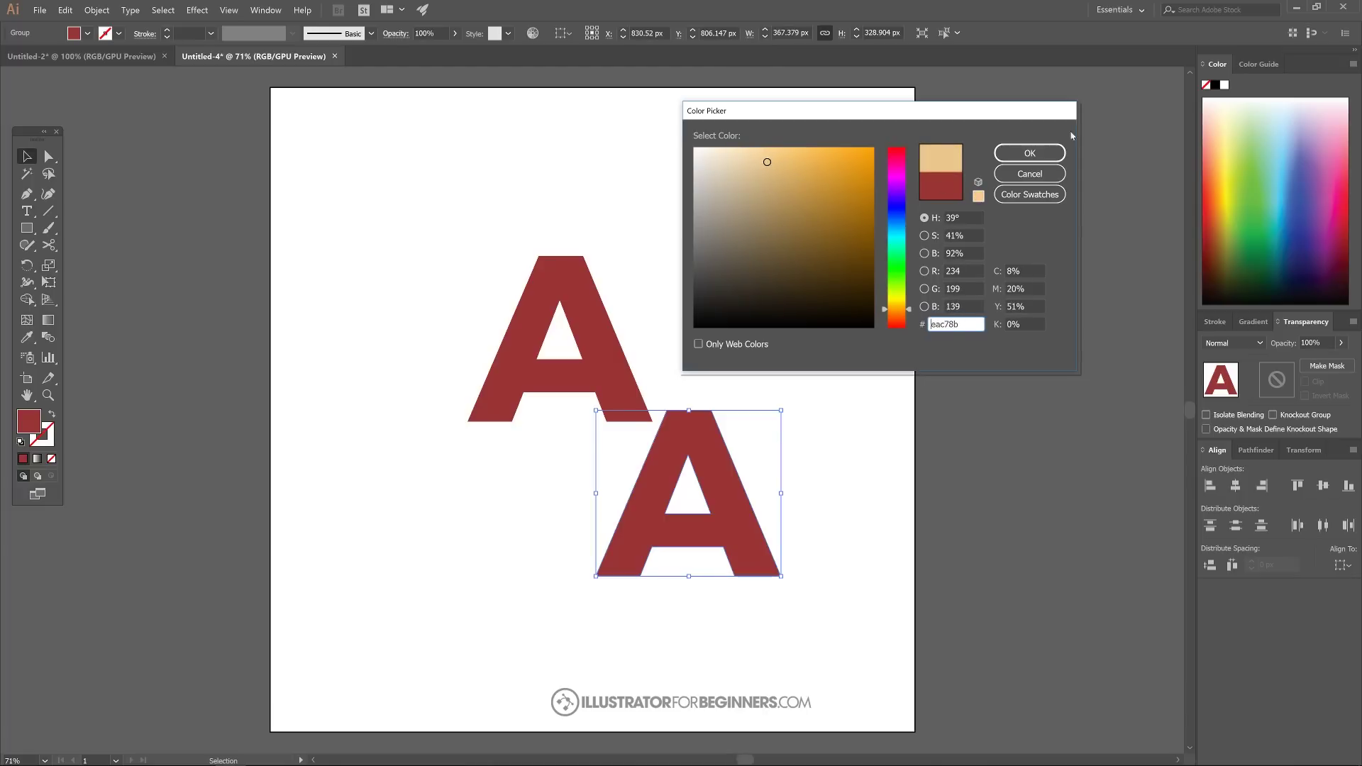
pyautogui.click(1030, 153)
pyautogui.moveTo(715, 468); pyautogui.dragTo(805, 234)
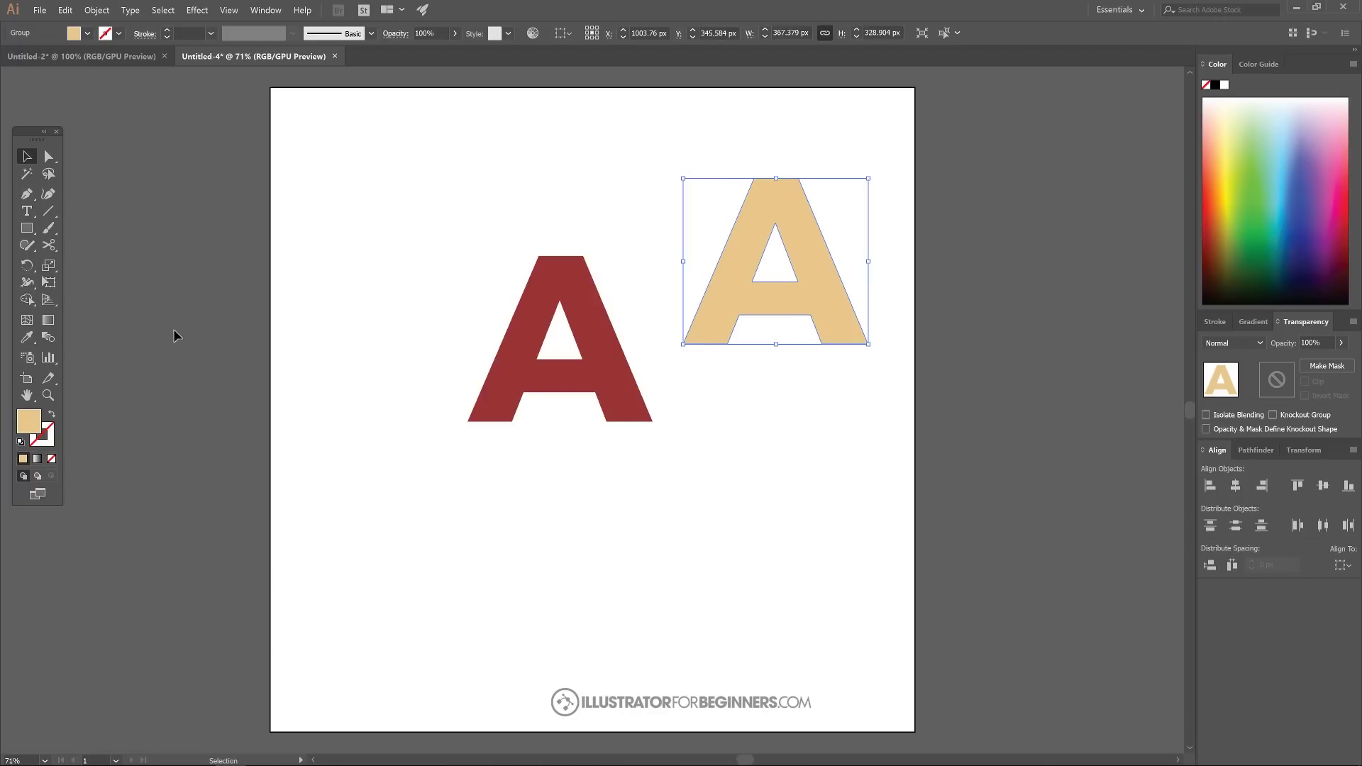
# Give the tan A a 16 pt stroke in the same tan, sampled from its fill with the Eyedropper.
pyautogui.click(47, 431)
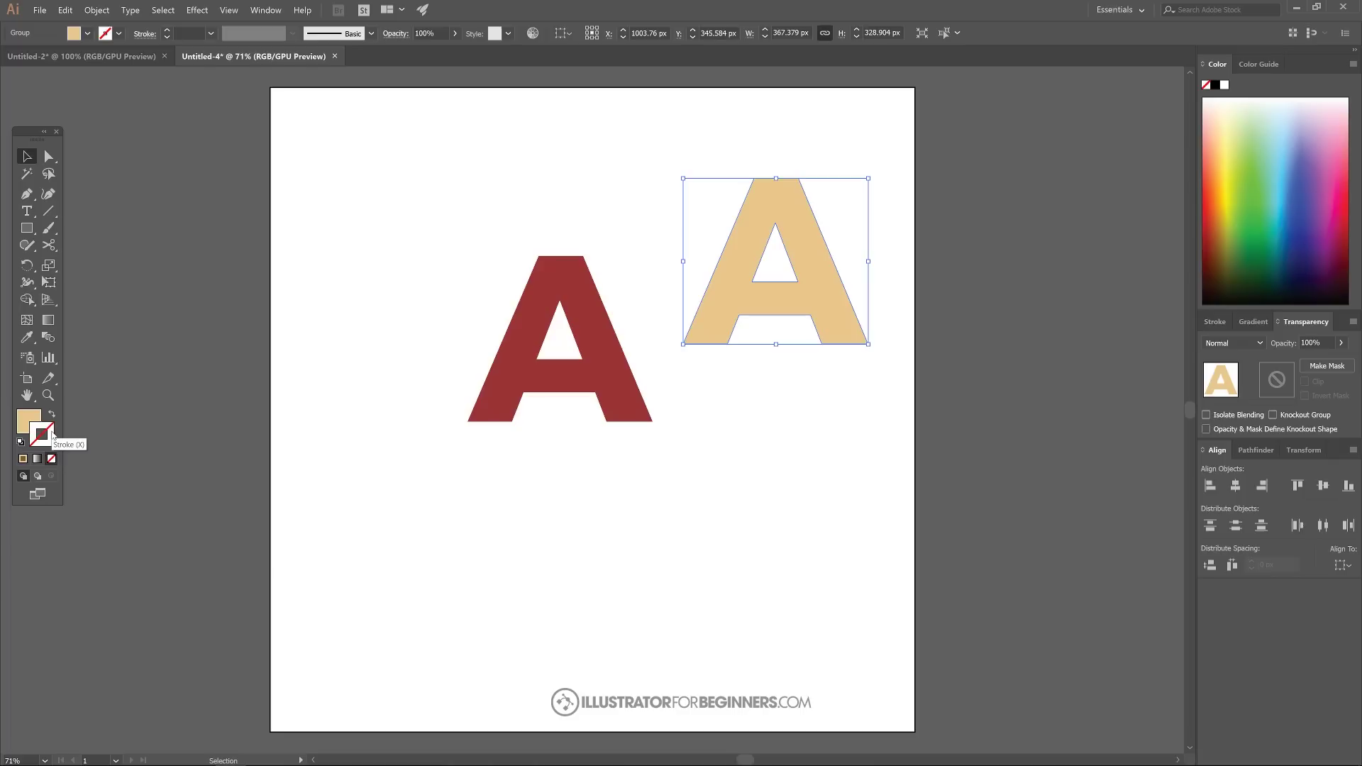
pyautogui.click(29, 339)
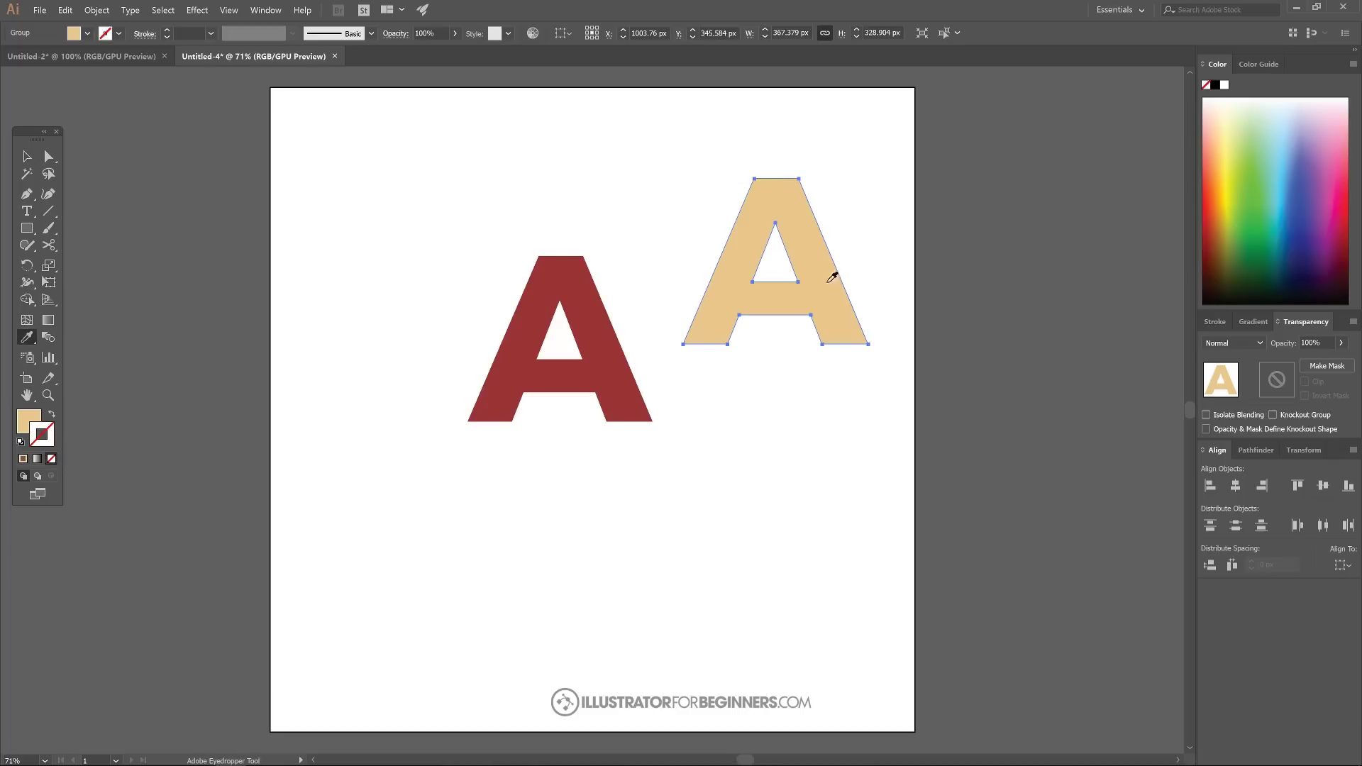
pyautogui.click(784, 194)
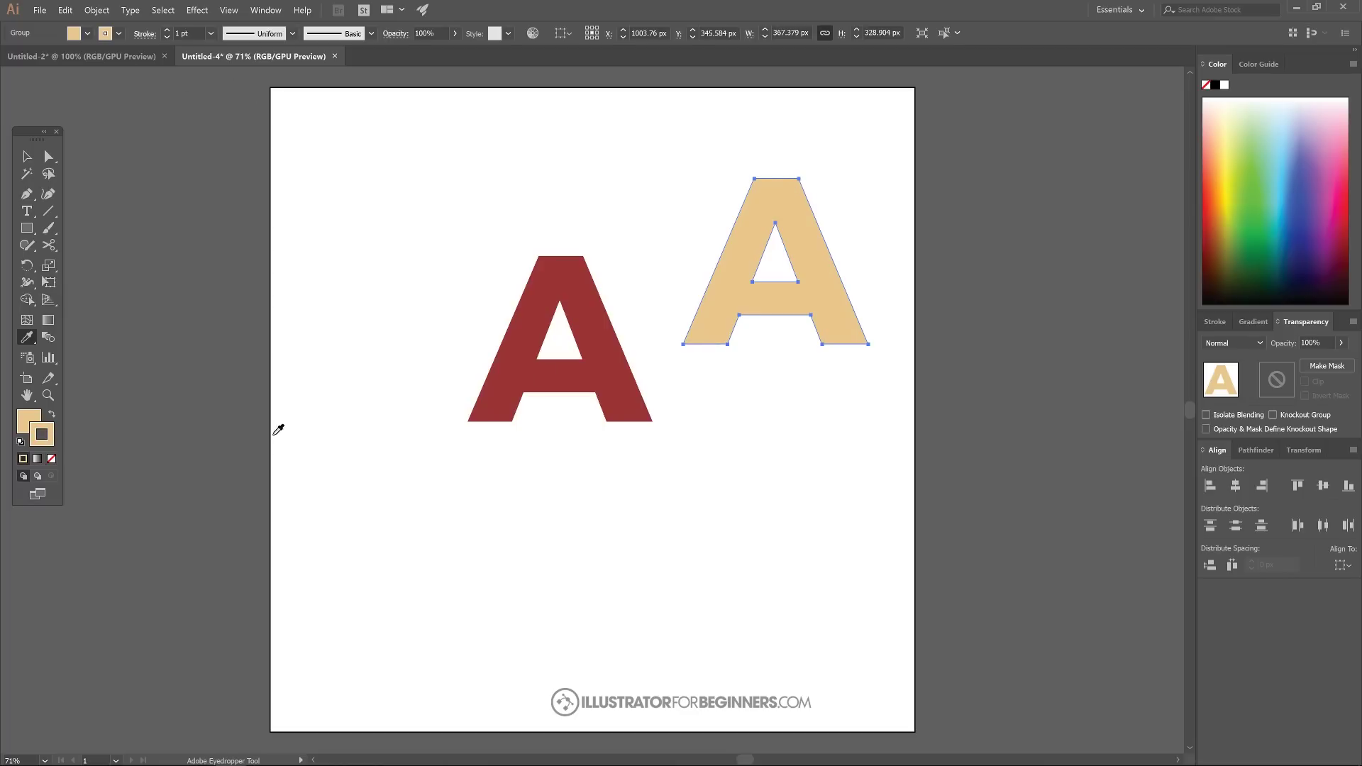
pyautogui.click(118, 34)
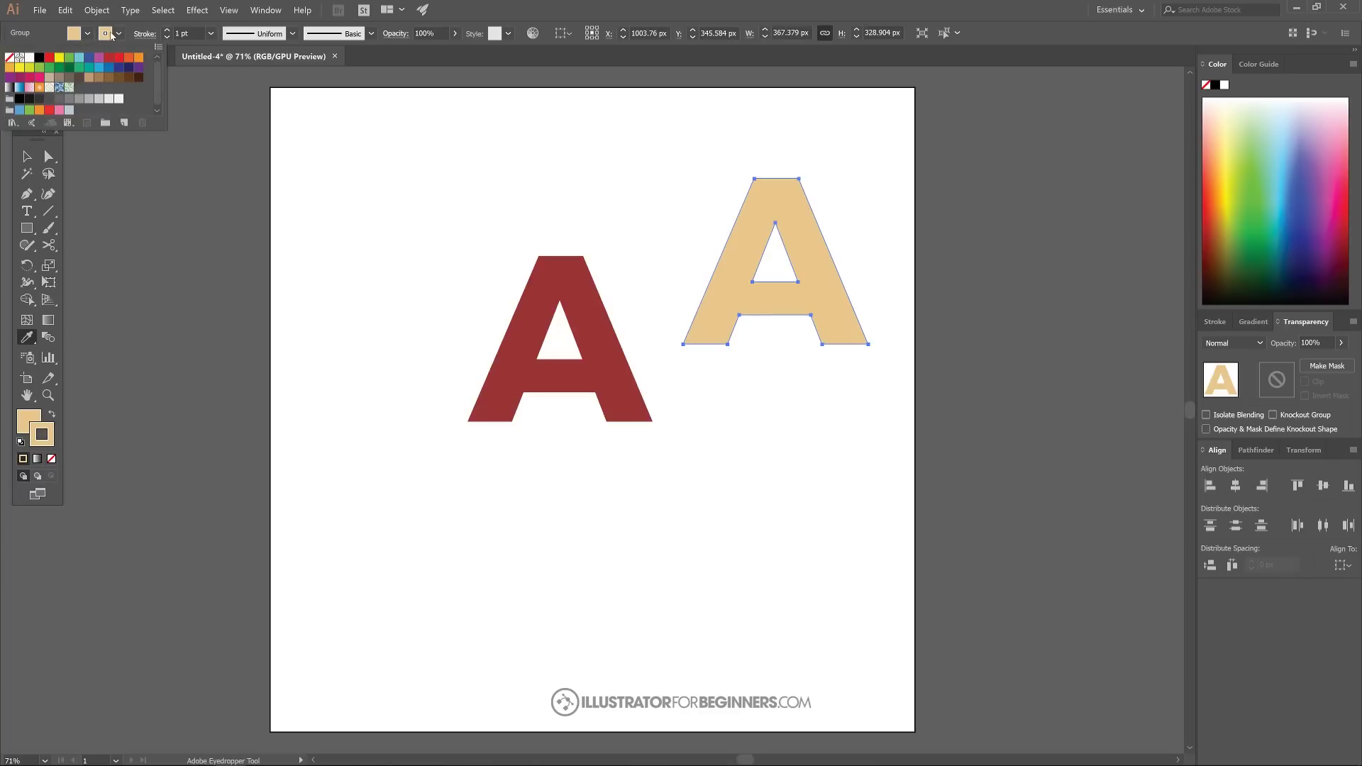
pyautogui.click(211, 34)
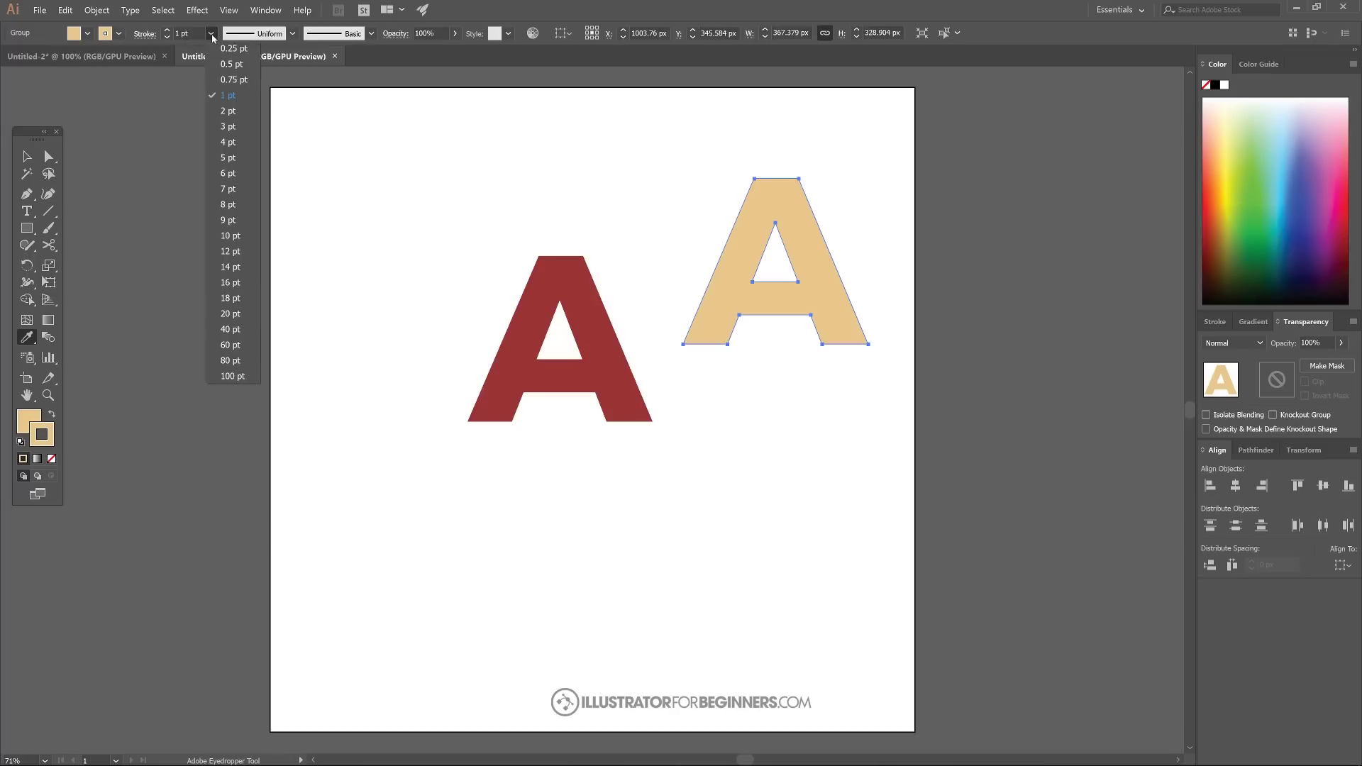
pyautogui.click(233, 282)
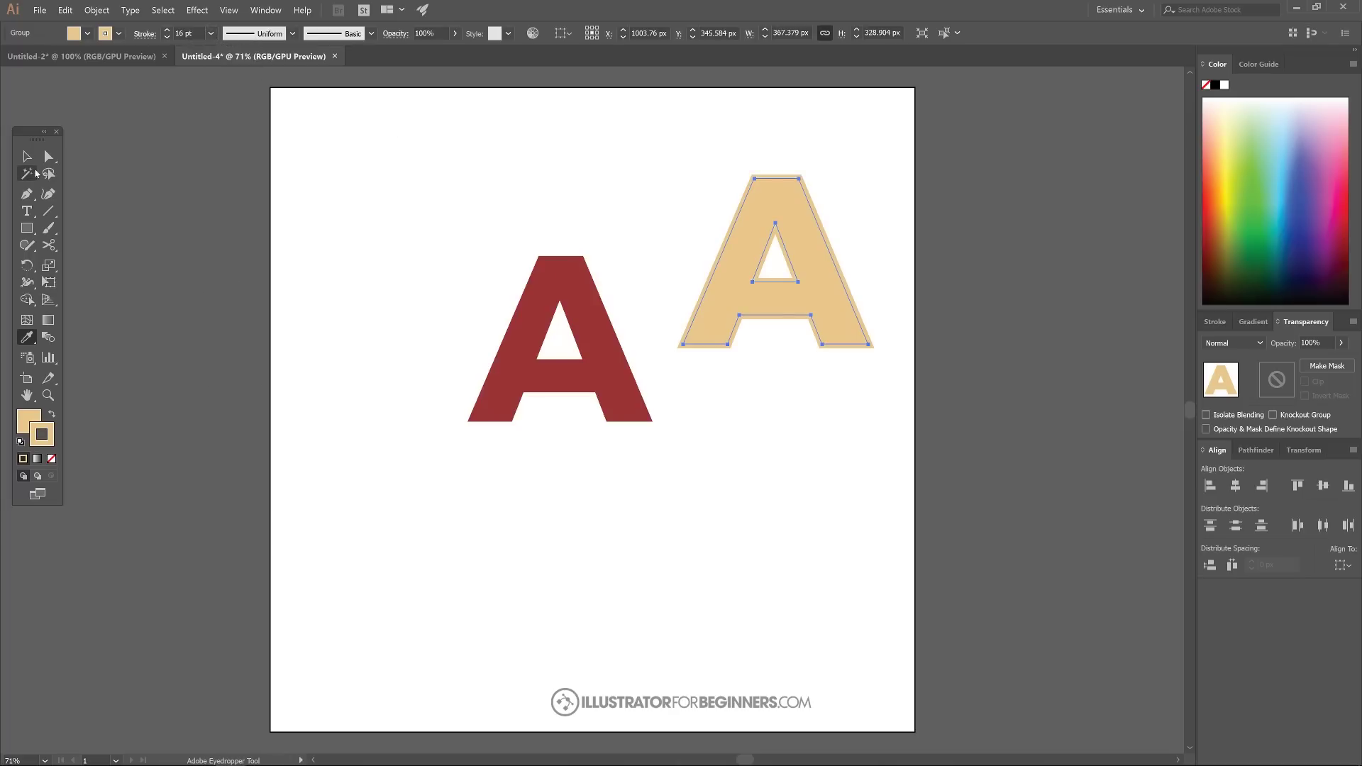
# Move the tan A beside the red one to about X 918, Y 461 px and send it to the back.
pyautogui.click(27, 157)
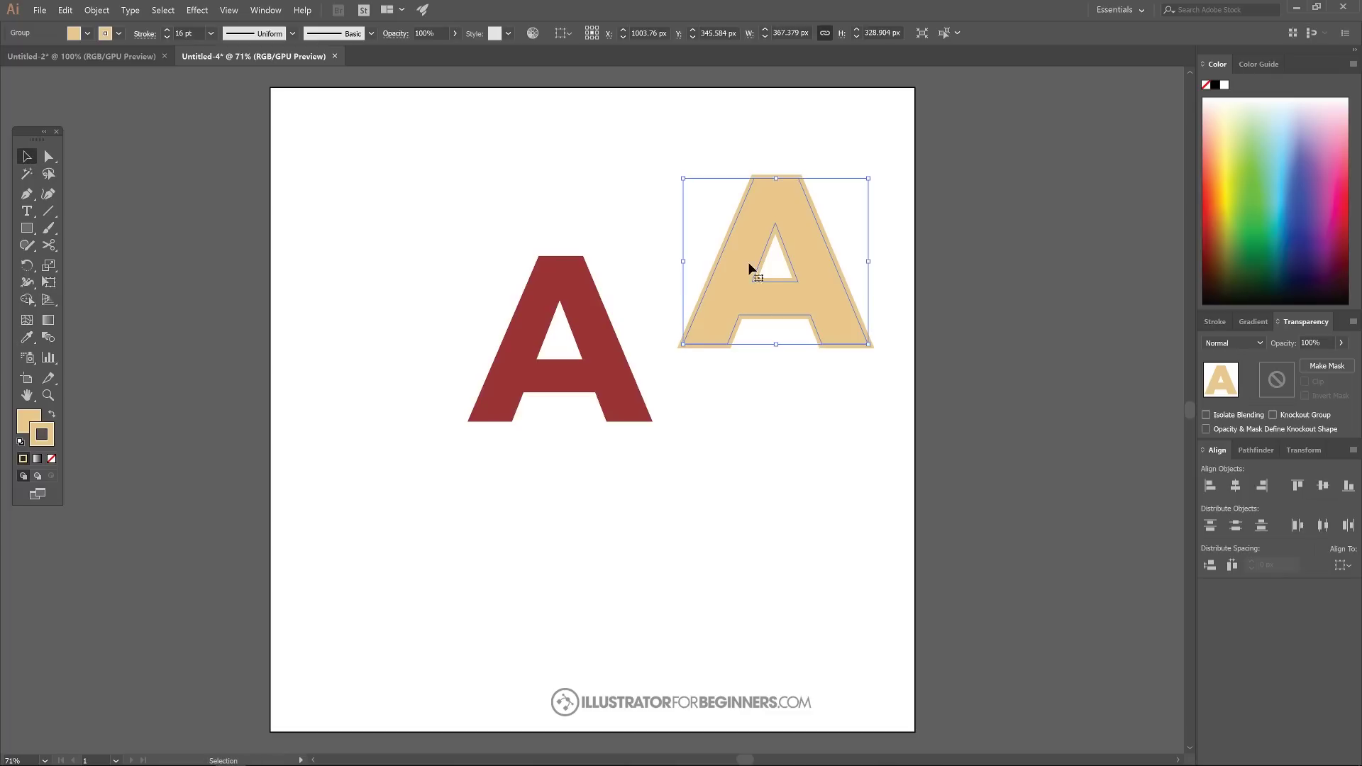
pyautogui.moveTo(761, 300); pyautogui.dragTo(718, 359)
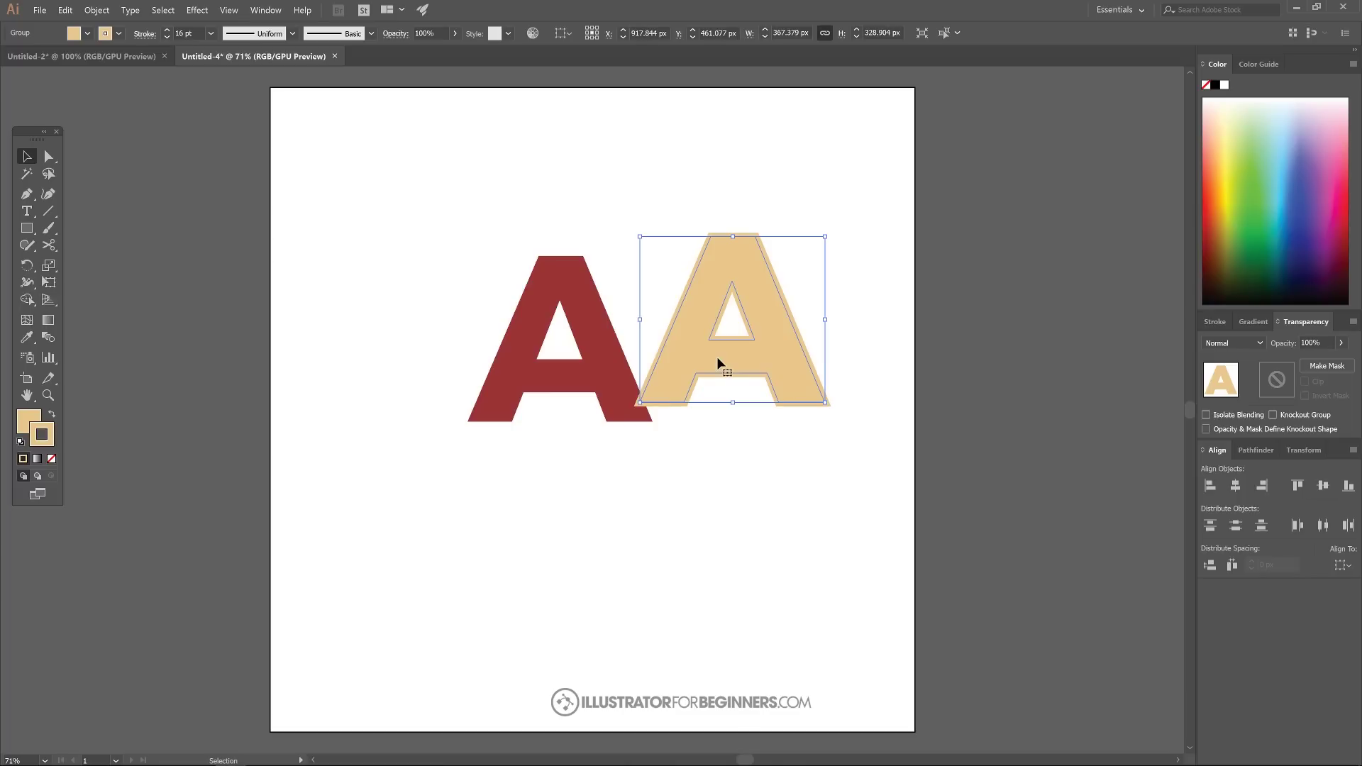
pyautogui.rightClick(724, 355)
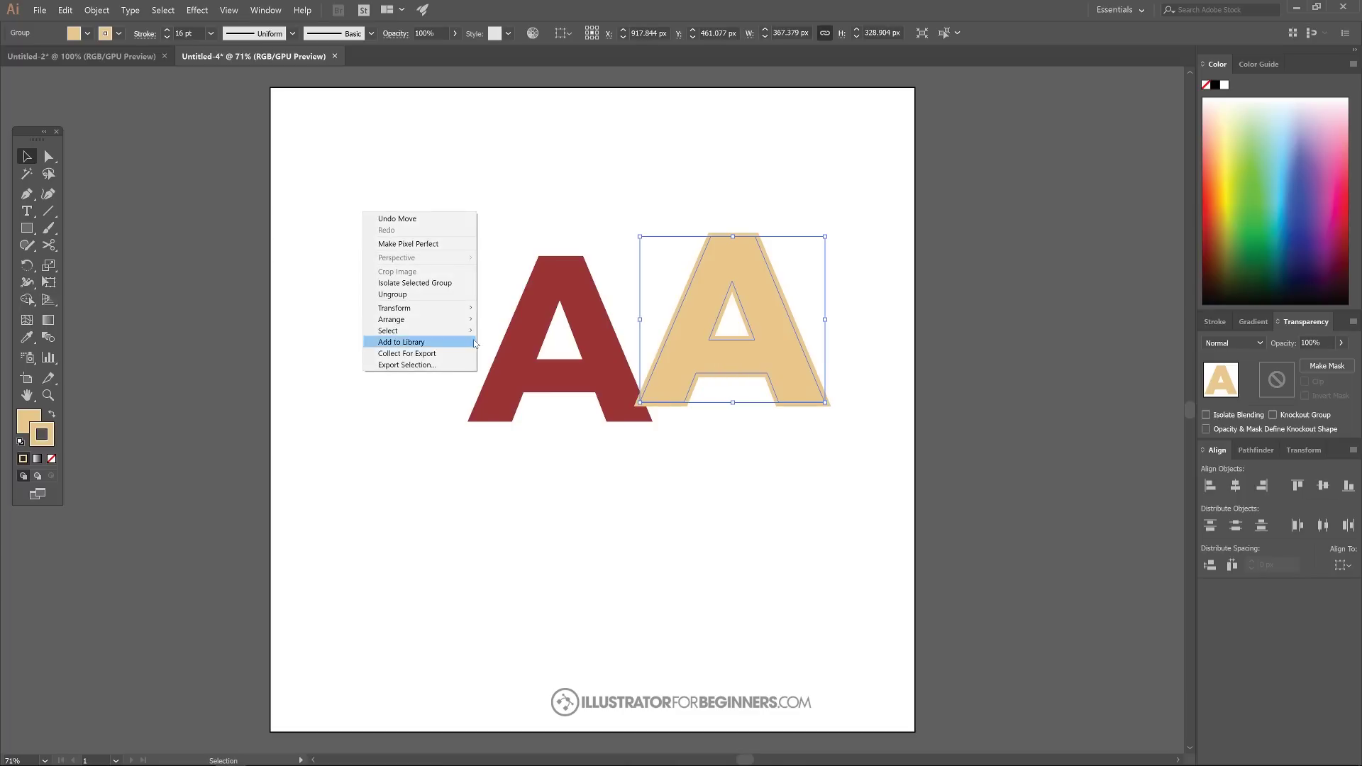
pyautogui.moveTo(435, 321)
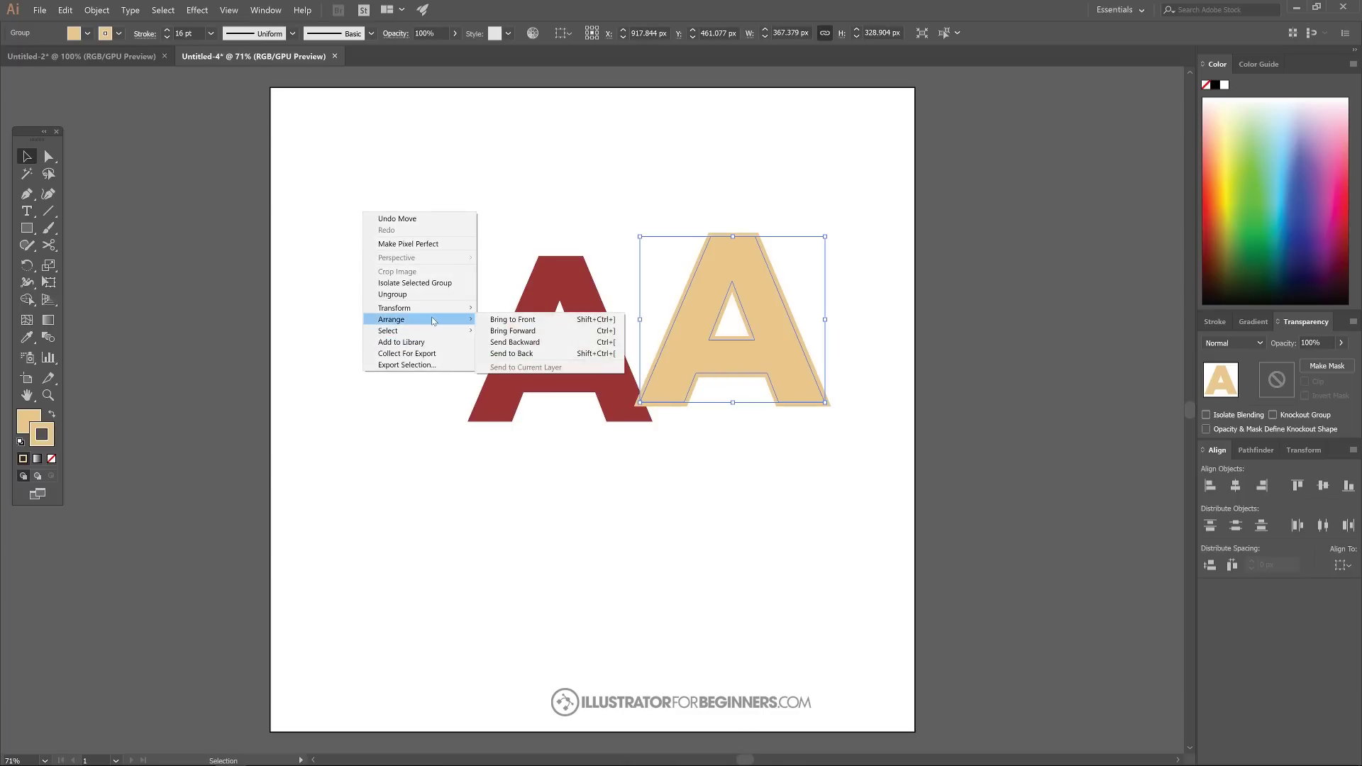
pyautogui.click(528, 354)
# Center both letters on each other horizontally and vertically, aligned to selection, and move them to about X 699, Y 520 px.
pyautogui.moveTo(871, 507); pyautogui.dragTo(386, 164)
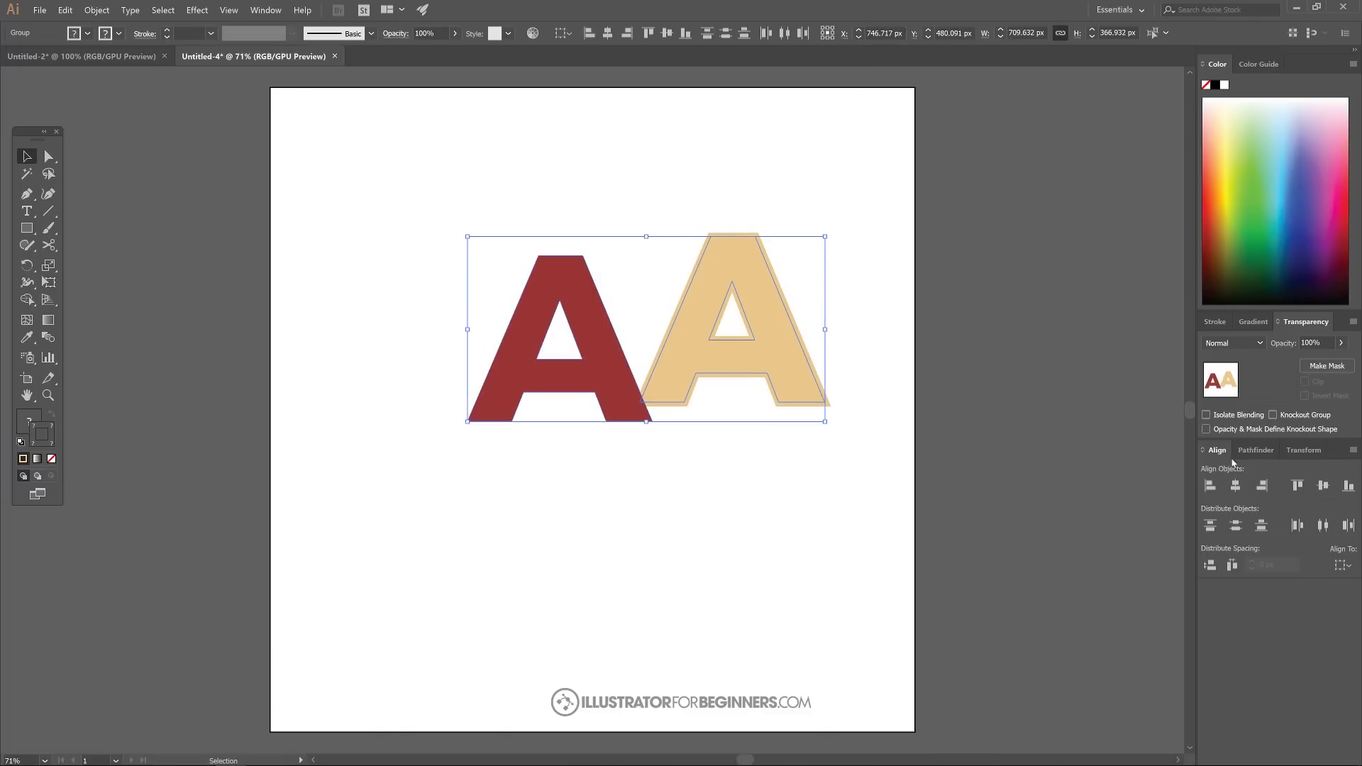
pyautogui.click(1342, 565)
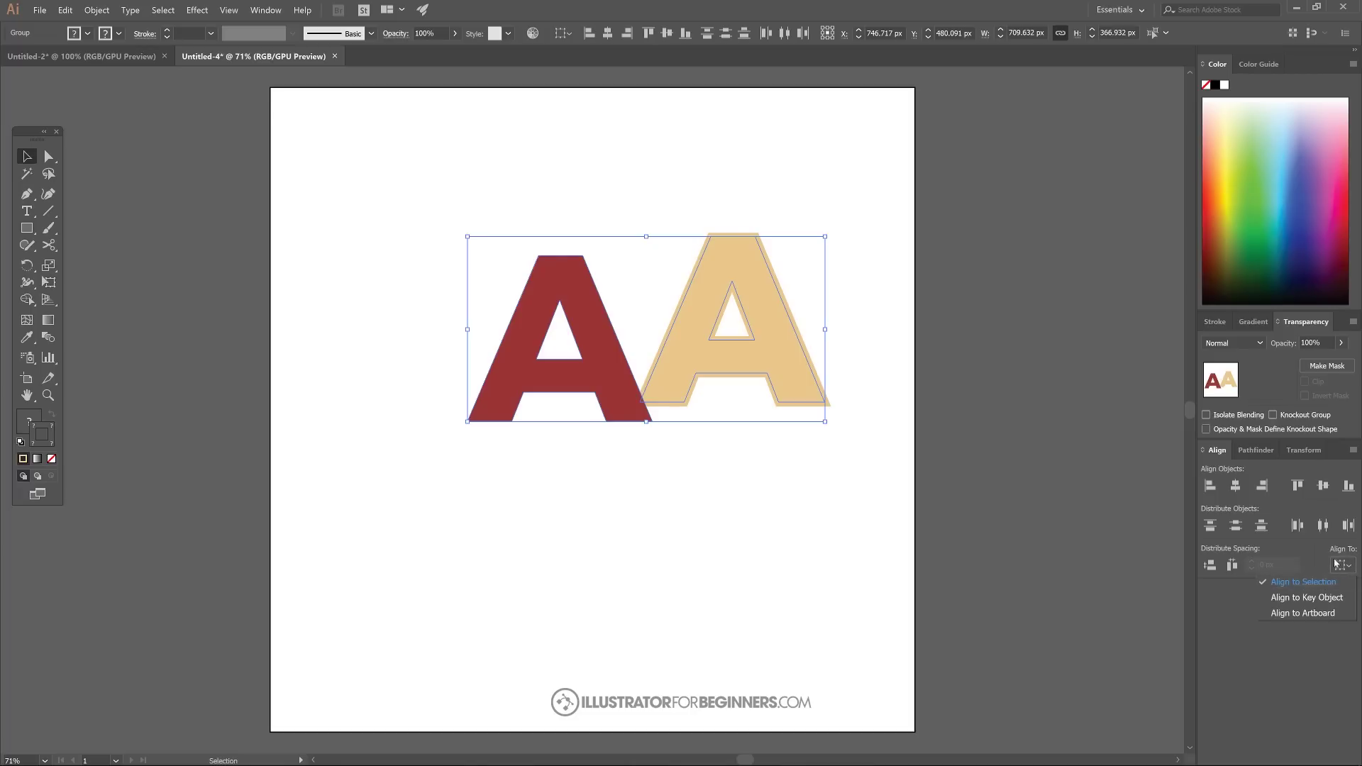
pyautogui.click(1303, 582)
pyautogui.click(1235, 486)
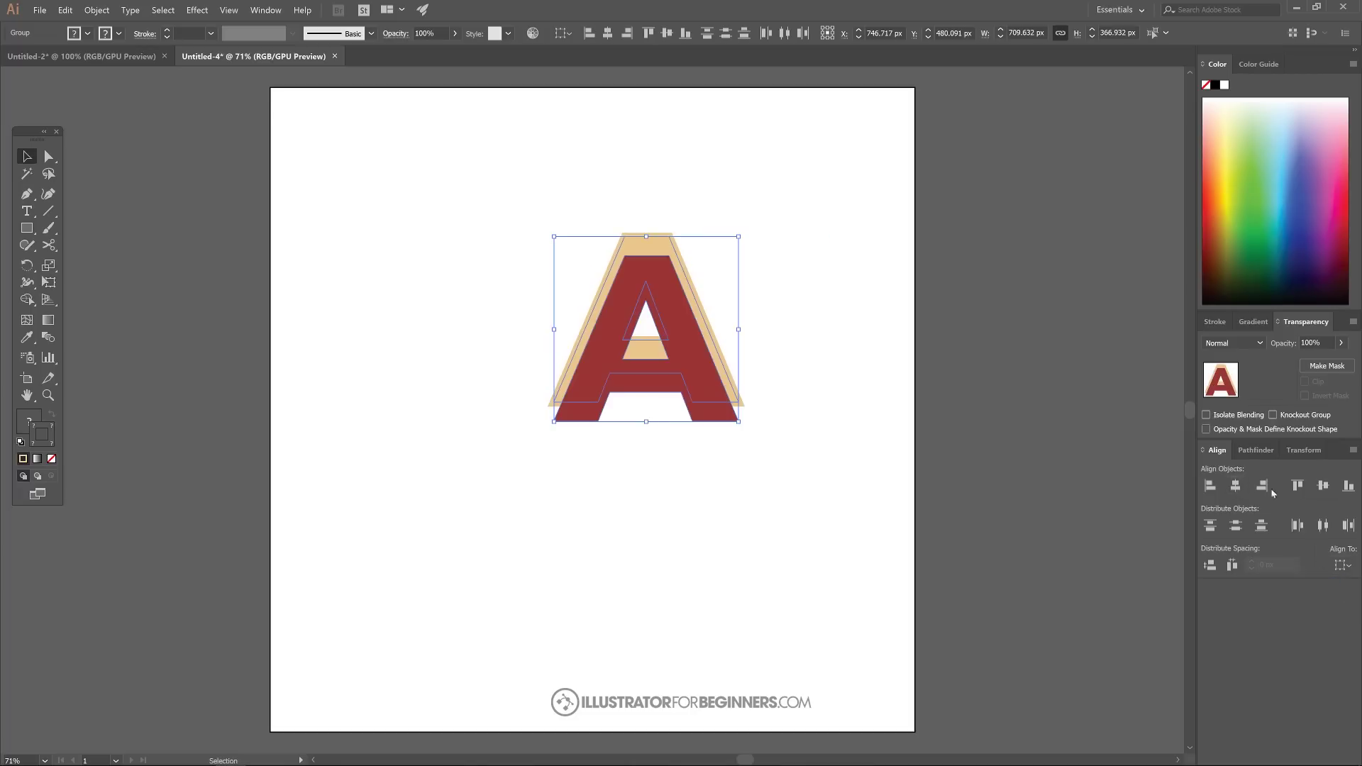
pyautogui.click(1323, 486)
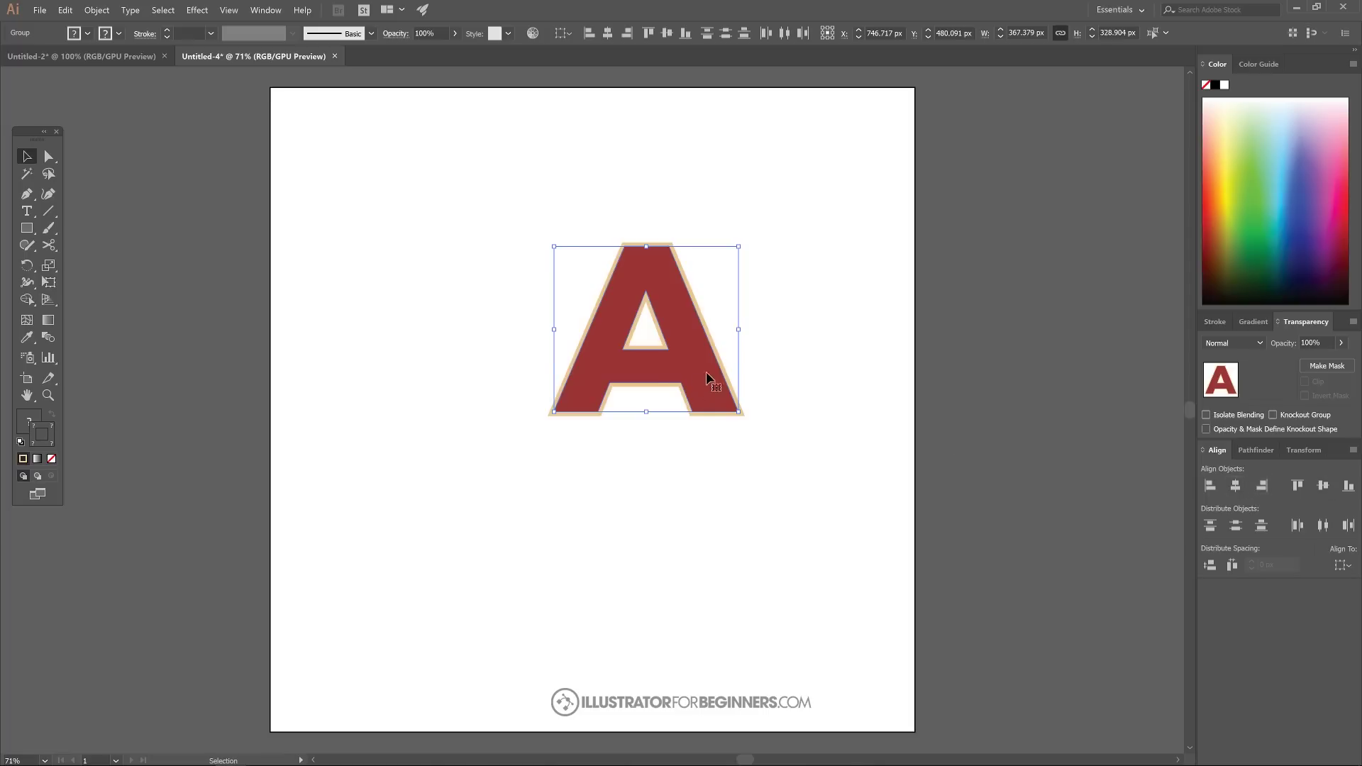
pyautogui.moveTo(708, 374); pyautogui.dragTo(684, 394)
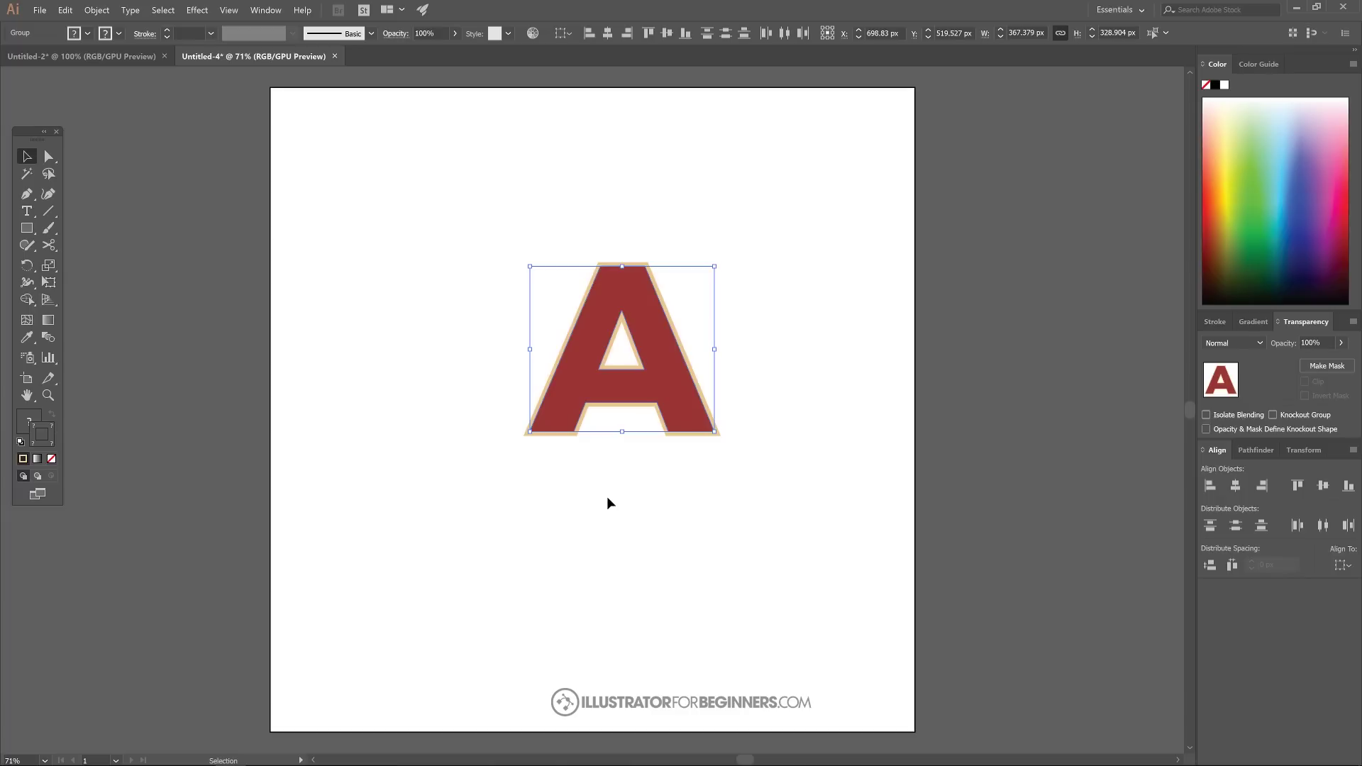
# Select only the tan A behind the red letter and increase its stroke weight to 18 pt and finally 20 pt.
pyautogui.press('shift')
pyautogui.keyDown('shift'); pyautogui.click(576, 374); pyautogui.keyUp('shift')
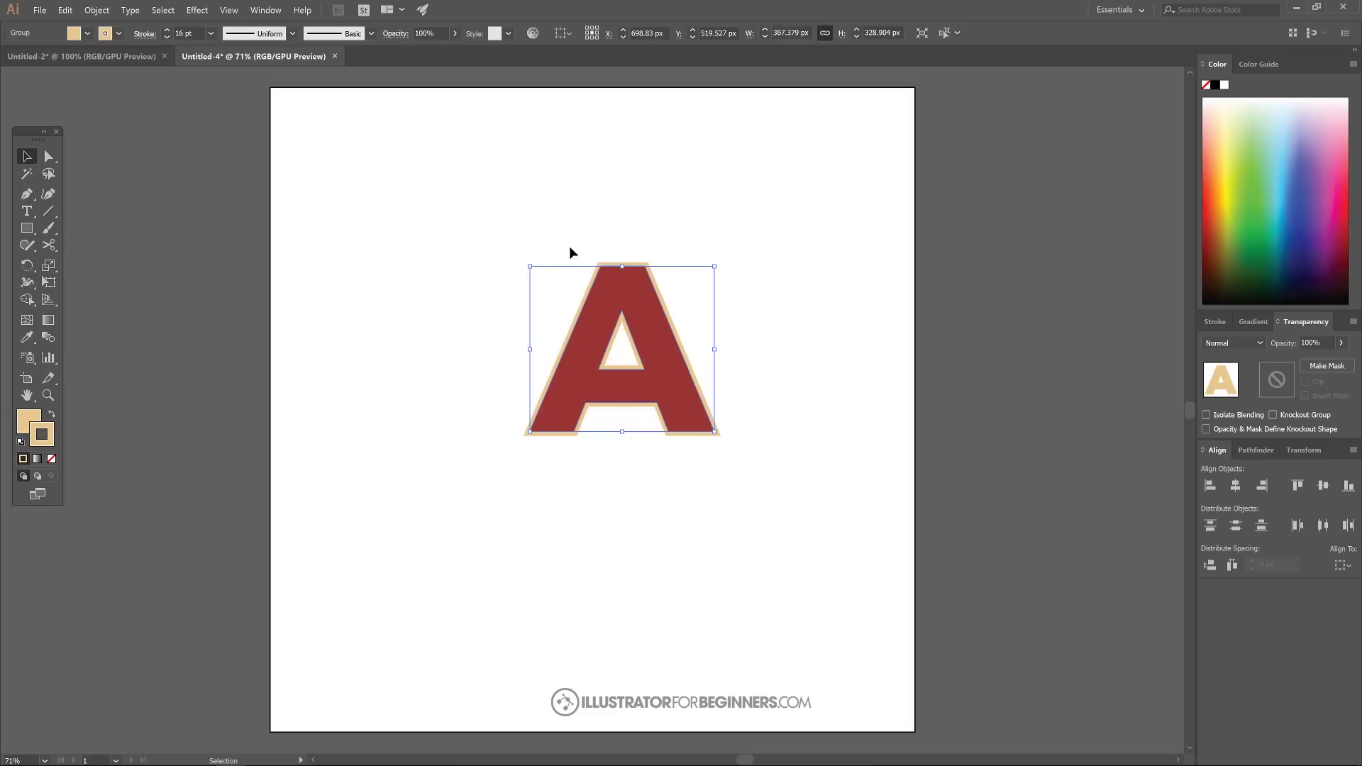
pyautogui.click(210, 34)
pyautogui.click(227, 299)
pyautogui.scroll(2, 589, 364)
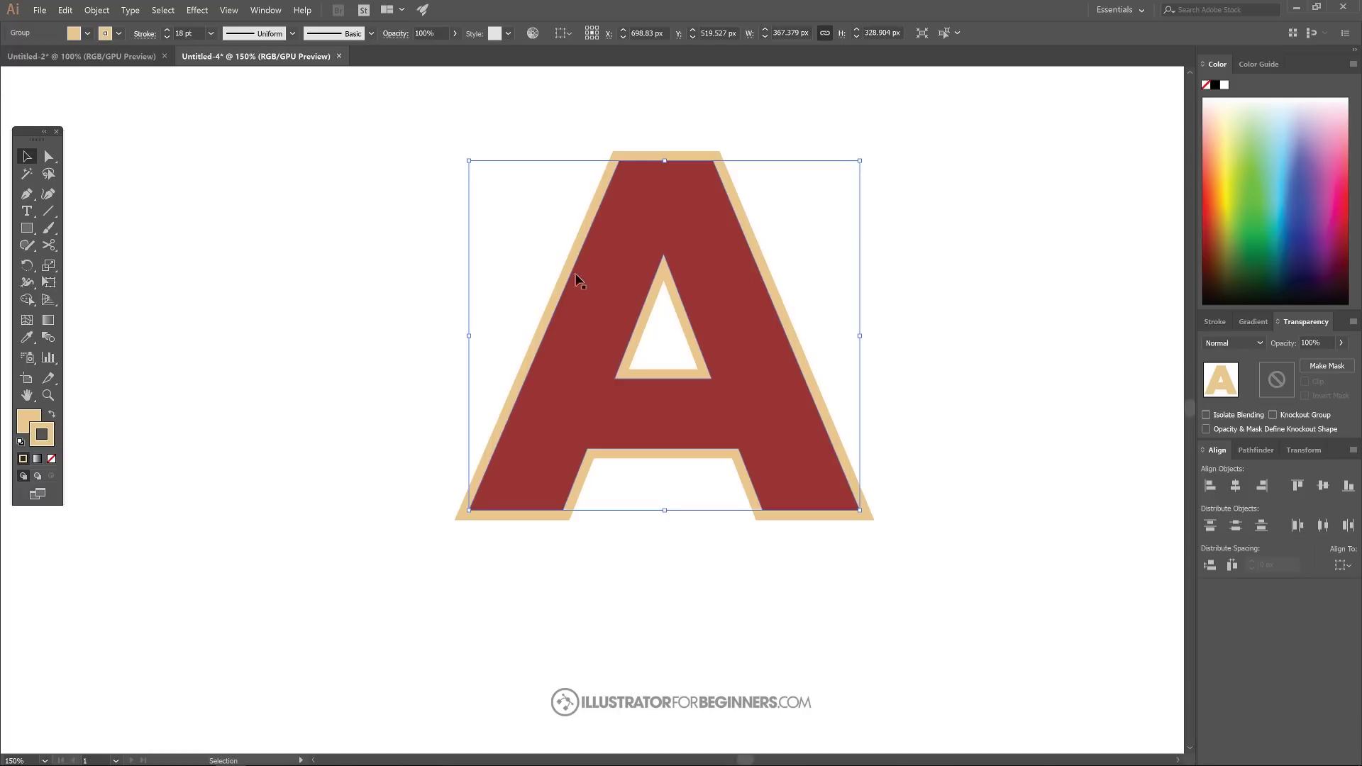
pyautogui.click(210, 33)
pyautogui.click(230, 314)
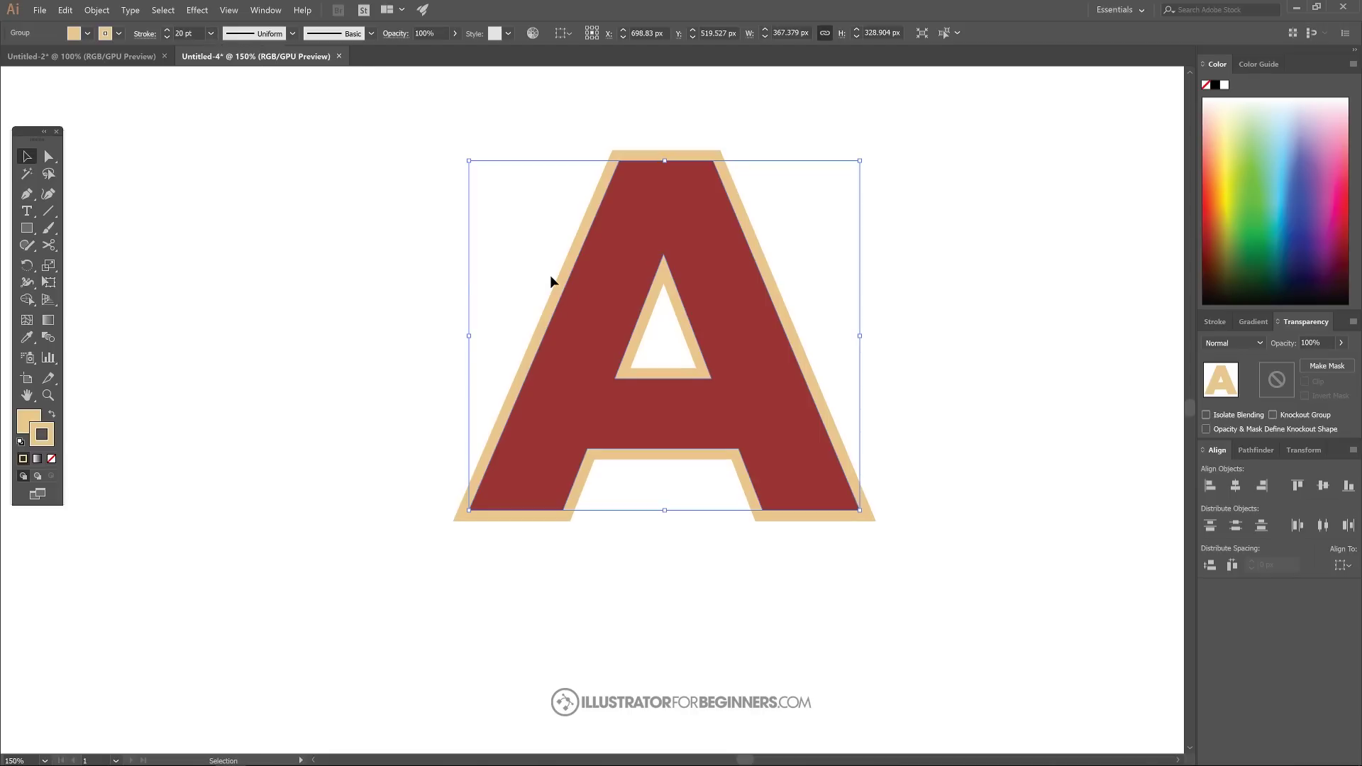
pyautogui.hotkey('ctrl', '0')
pyautogui.hotkey('ctrl', '1')
pyautogui.hotkey('ctrl', '0')
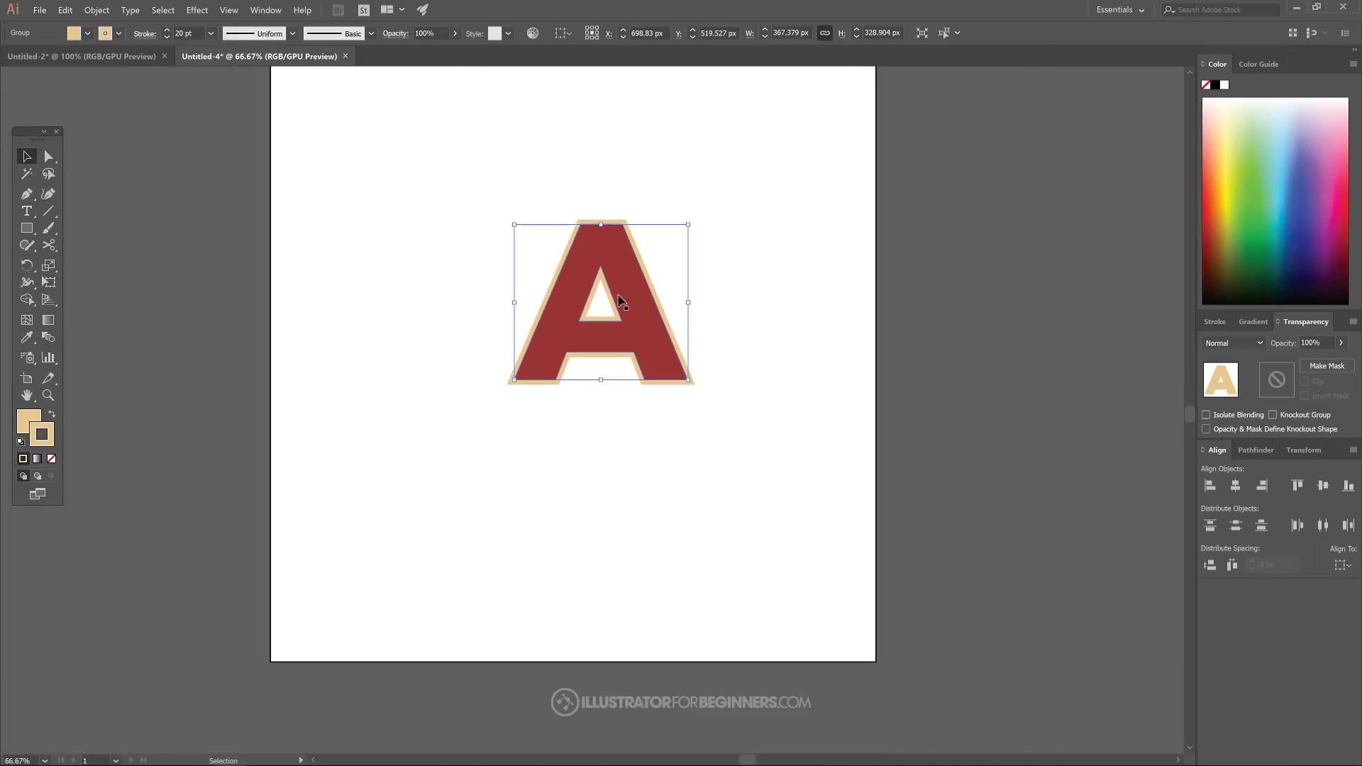
# Convert the tan A's stroke to outlined paths with Outline Stroke.
pyautogui.click(97, 10)
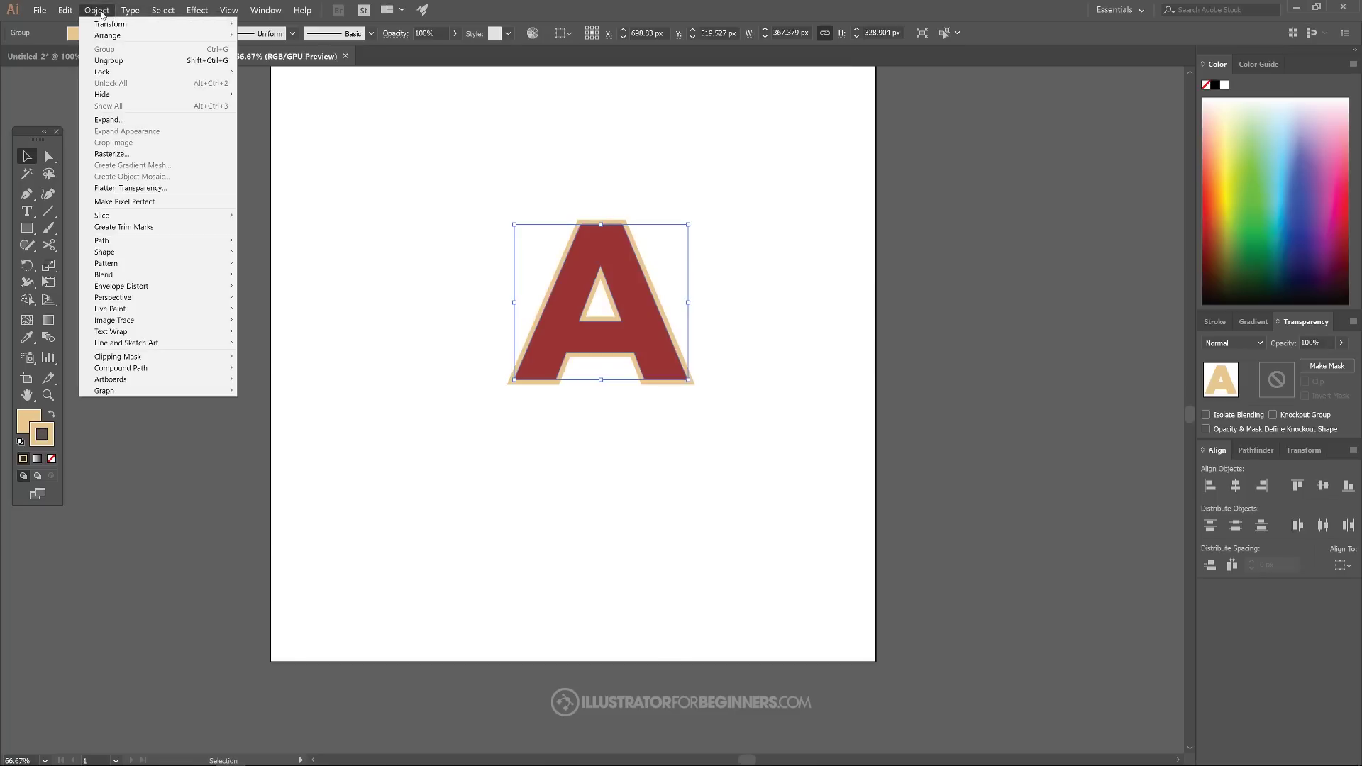
pyautogui.moveTo(170, 241)
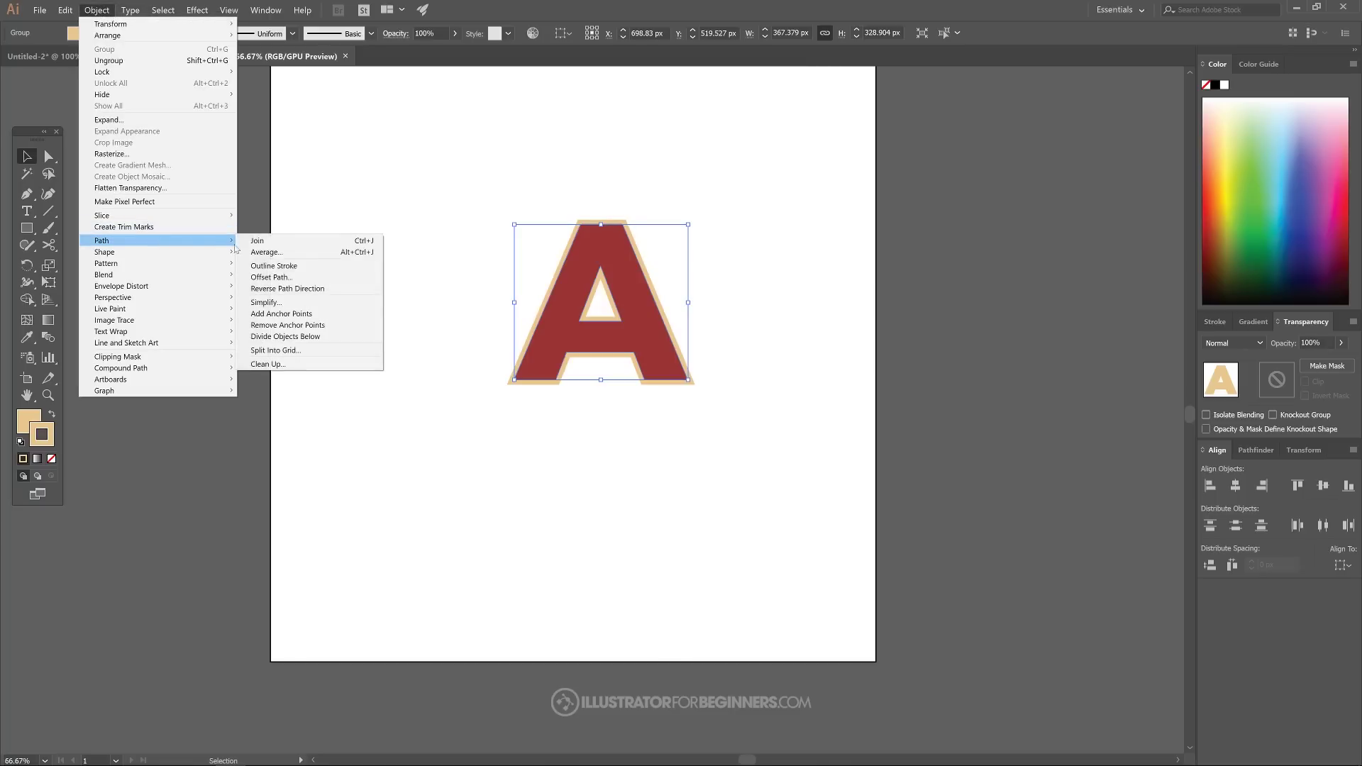
pyautogui.click(274, 266)
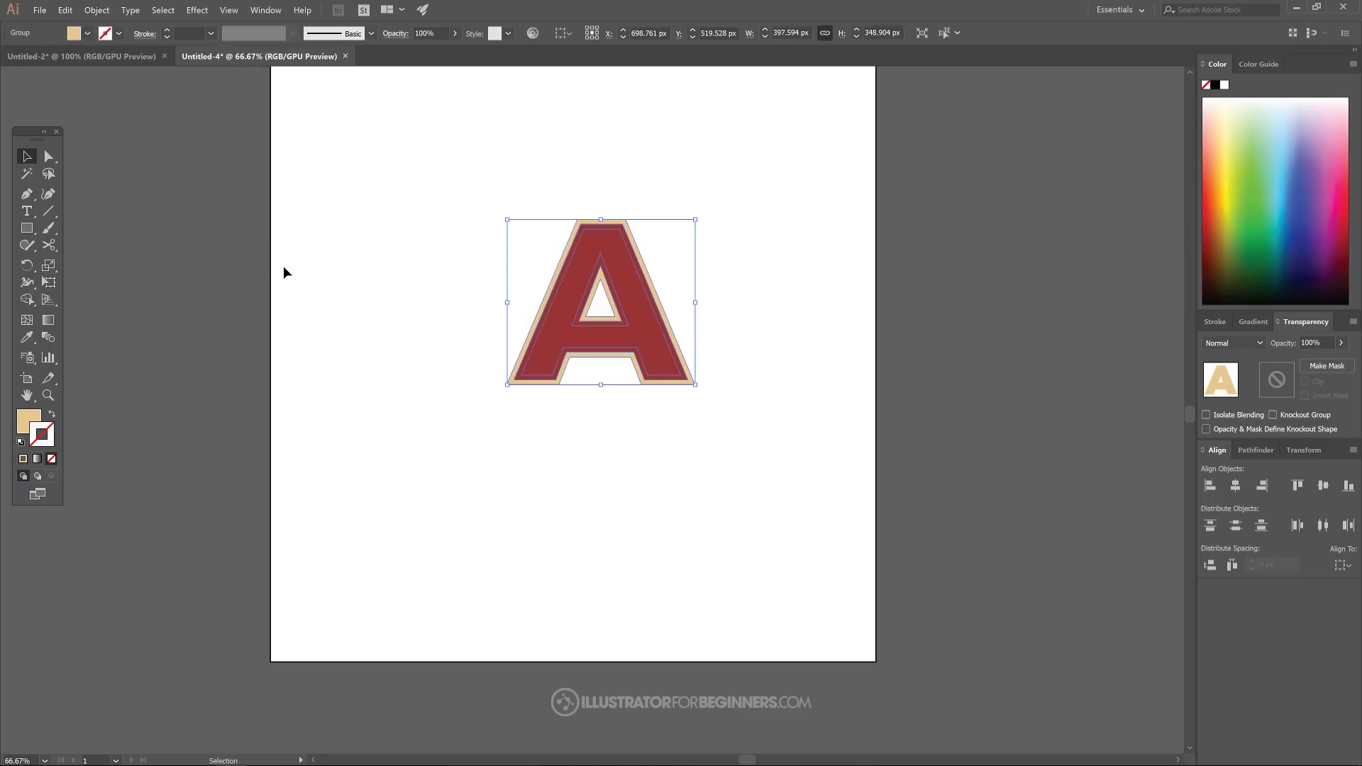
# Paste a copy of the outlined tan A and place it lower left of the original at about X 330, Y 731 px.
pyautogui.press('a')
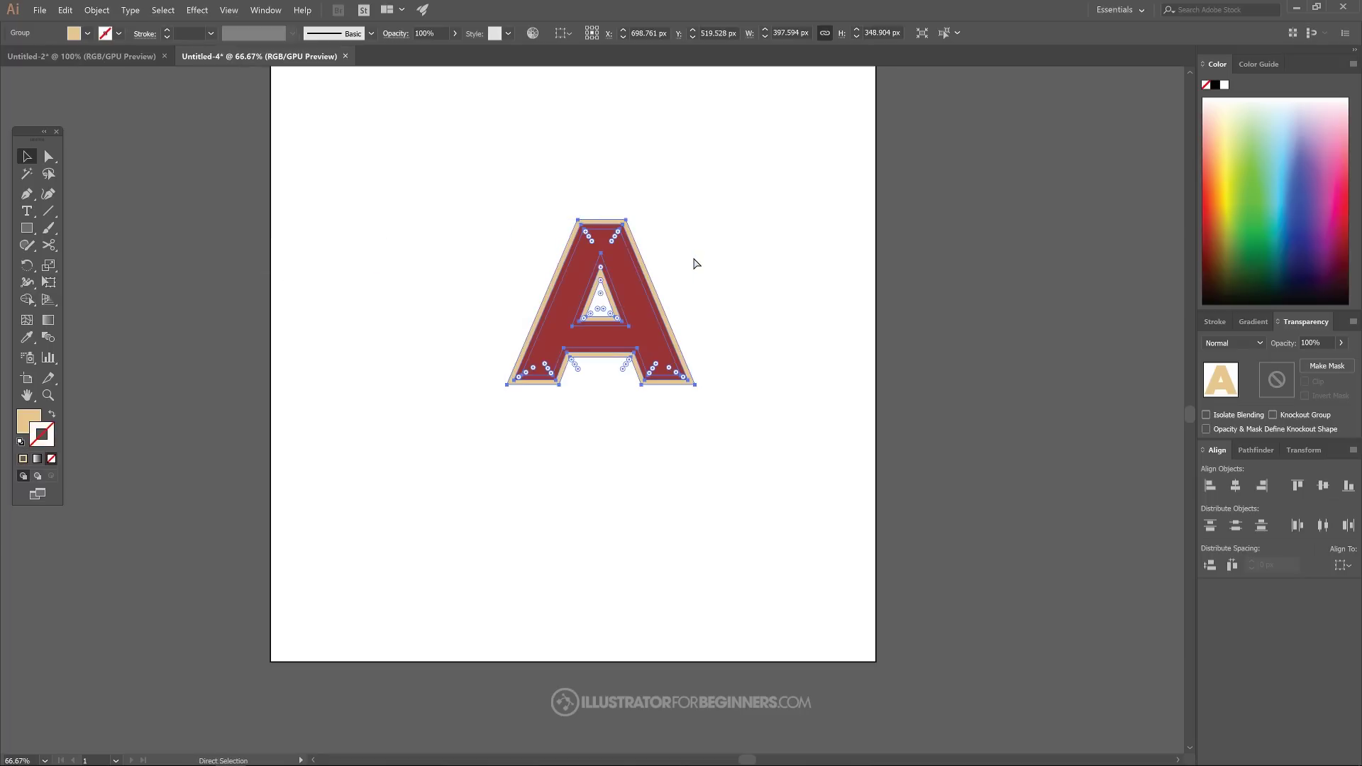
pyautogui.press('v')
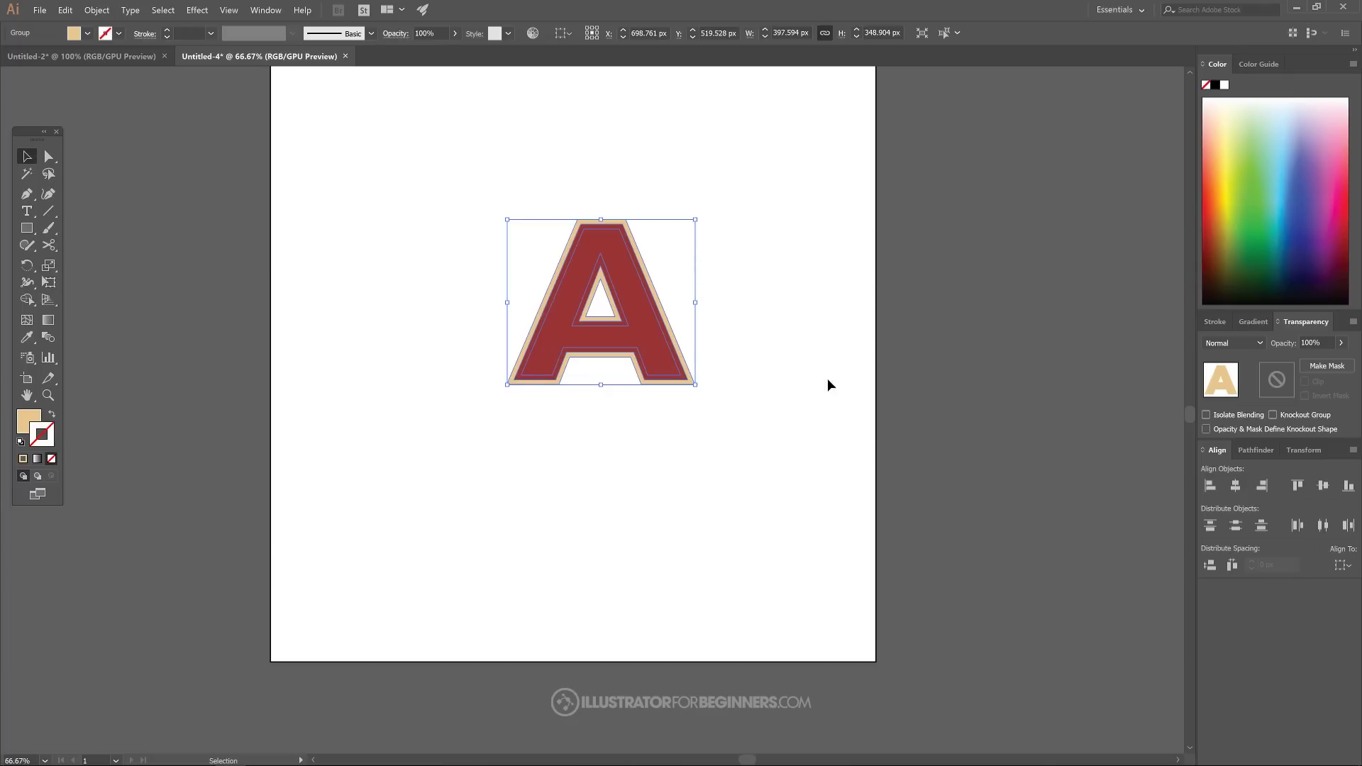
pyautogui.hotkey('ctrl', 'v')
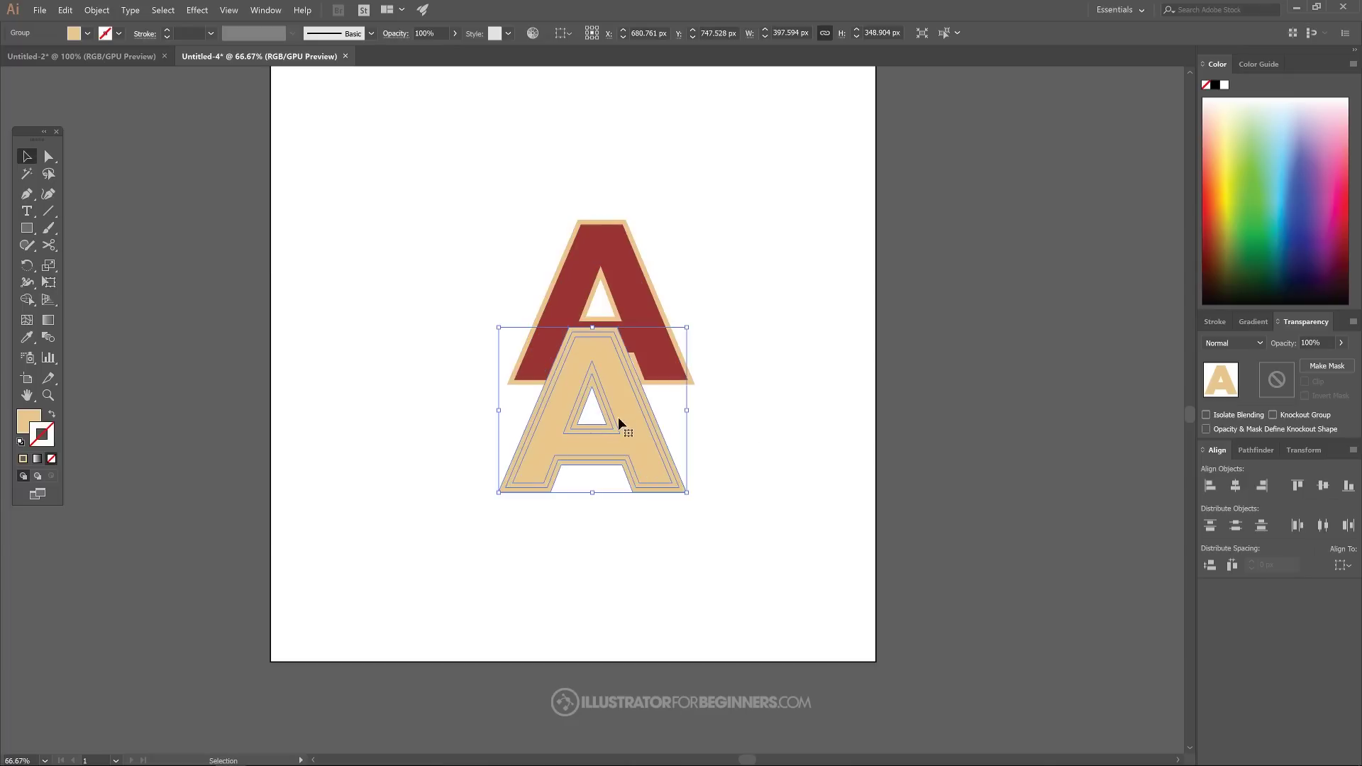
pyautogui.moveTo(635, 426); pyautogui.dragTo(475, 408)
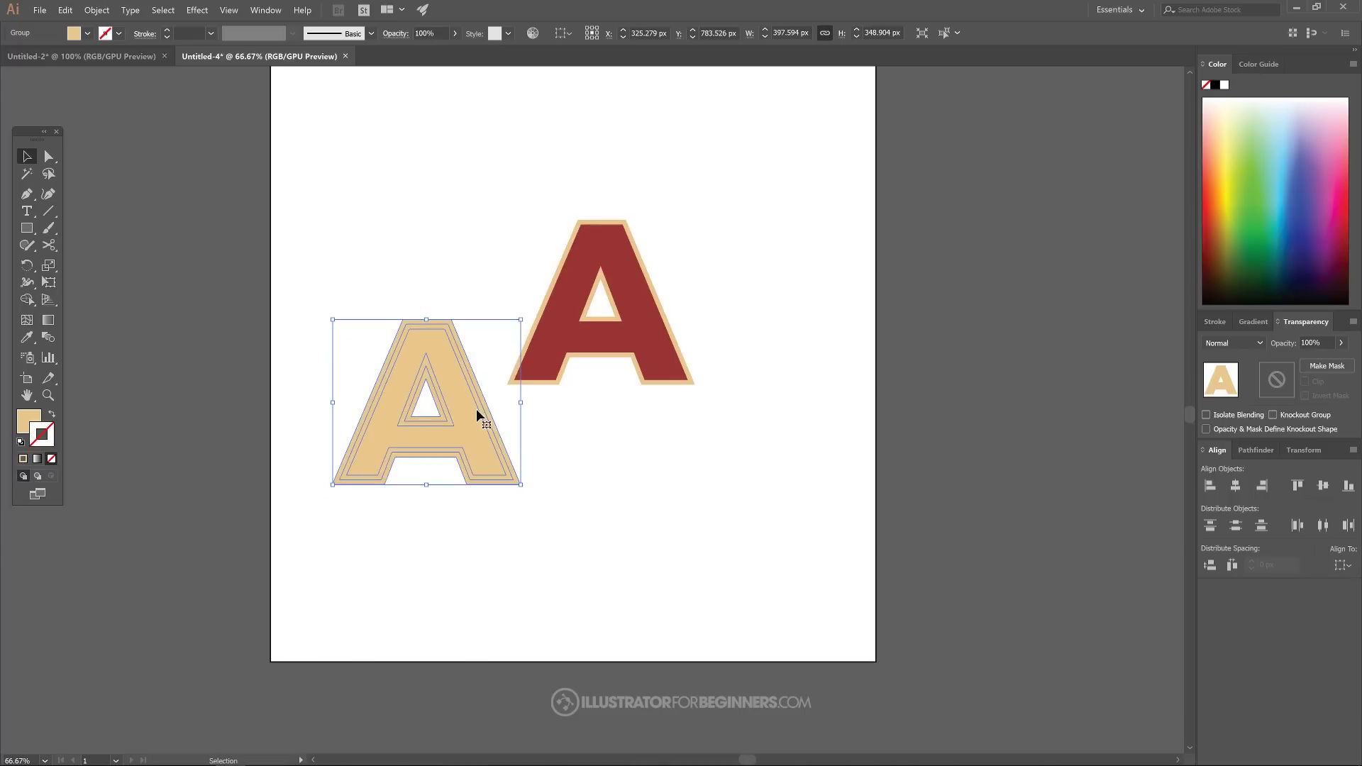
# Fill the pasted copy of the A with dark blue #334e66.
pyautogui.click(29, 419)
pyautogui.doubleClick(25, 420)
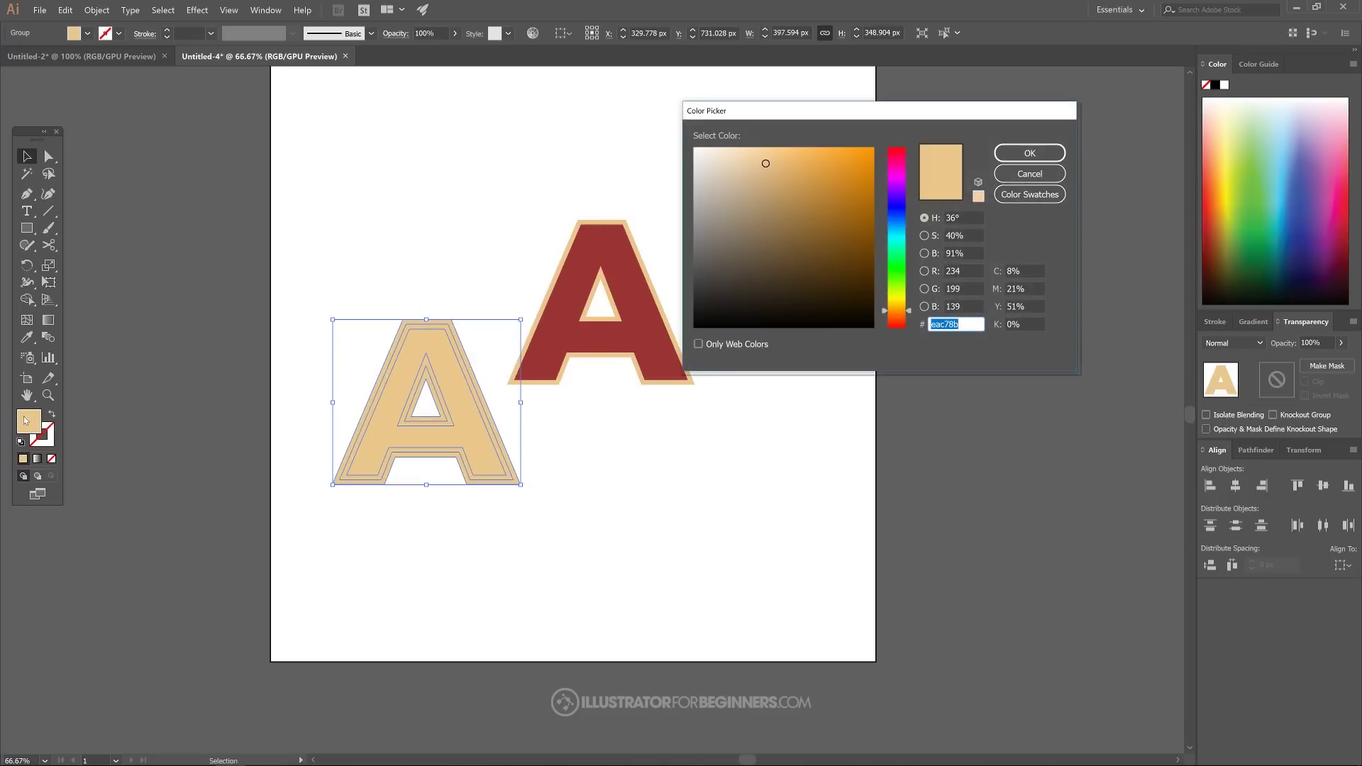
pyautogui.moveTo(818, 119); pyautogui.dragTo(811, 137)
pyautogui.moveTo(892, 298); pyautogui.dragTo(905, 245)
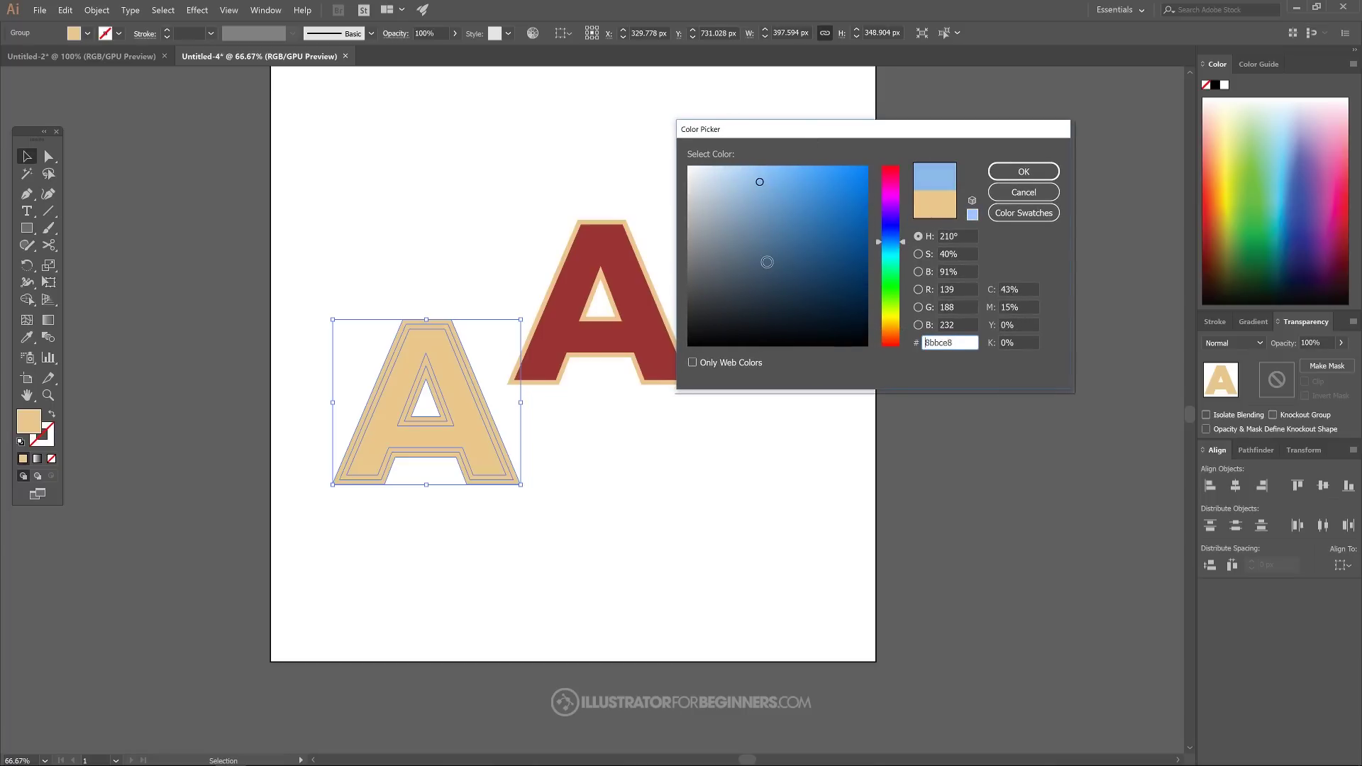
pyautogui.moveTo(767, 262)
pyautogui.mouseDown()
pyautogui.moveTo(800, 278)
pyautogui.moveTo(779, 272)
pyautogui.mouseUp()
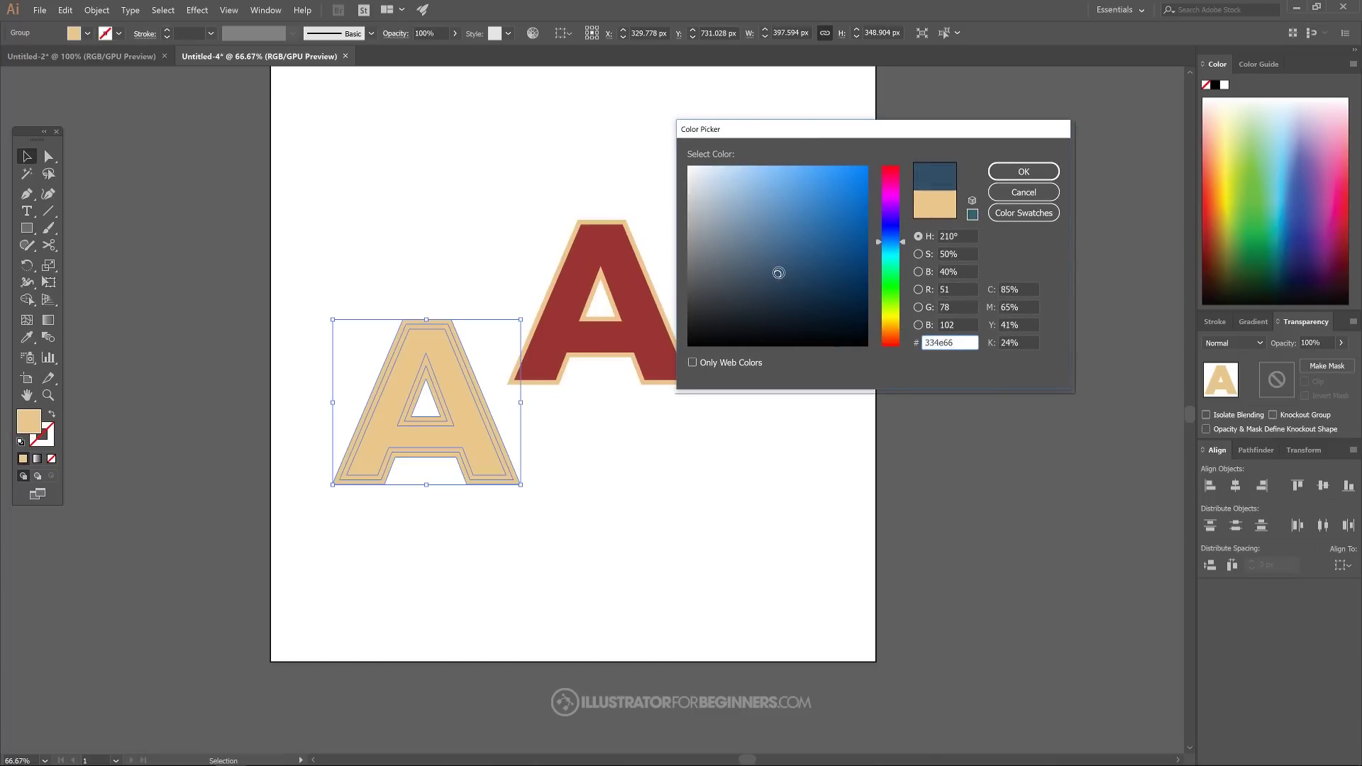
pyautogui.click(1036, 173)
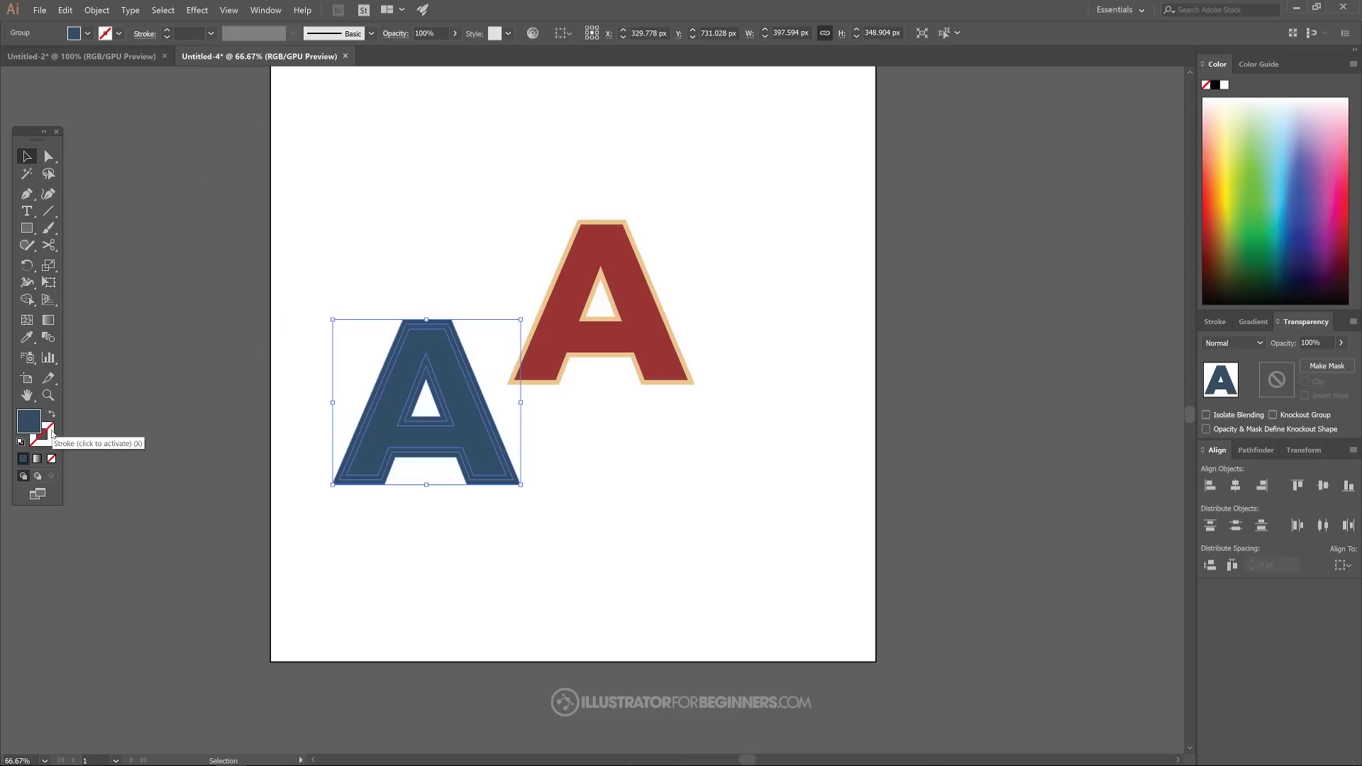
# Give the dark blue A a stroke sampled from its own fill and increase the stroke weight to 20 pt and finally 40 pt.
pyautogui.click(47, 430)
pyautogui.click(27, 338)
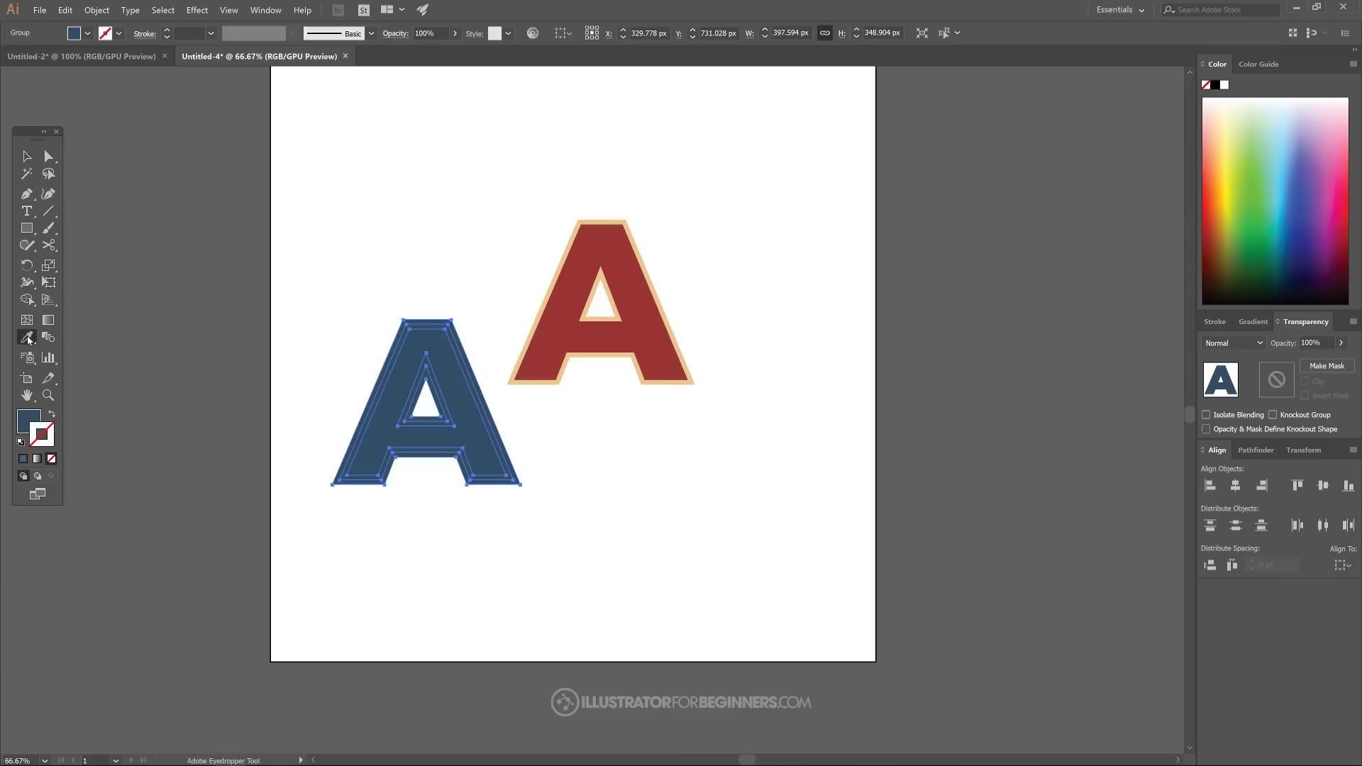
pyautogui.click(423, 331)
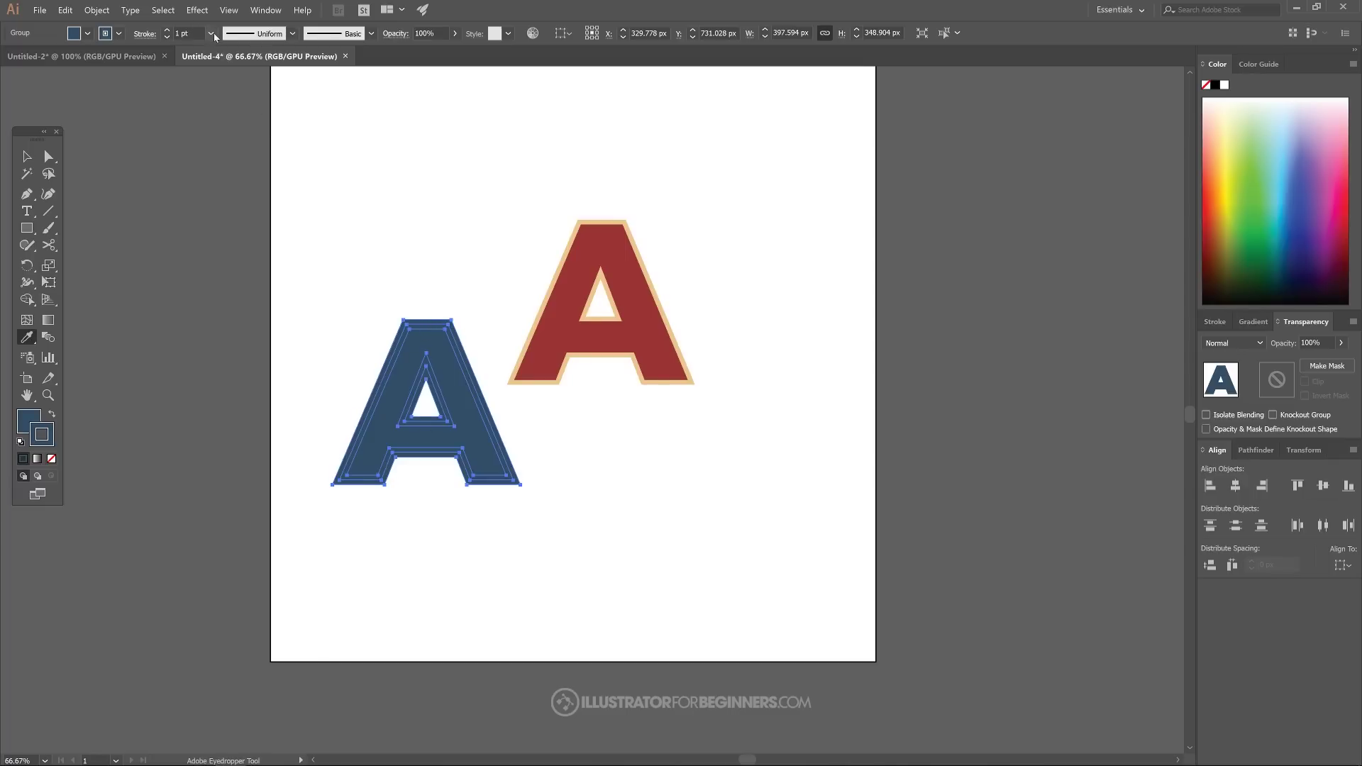
pyautogui.click(213, 33)
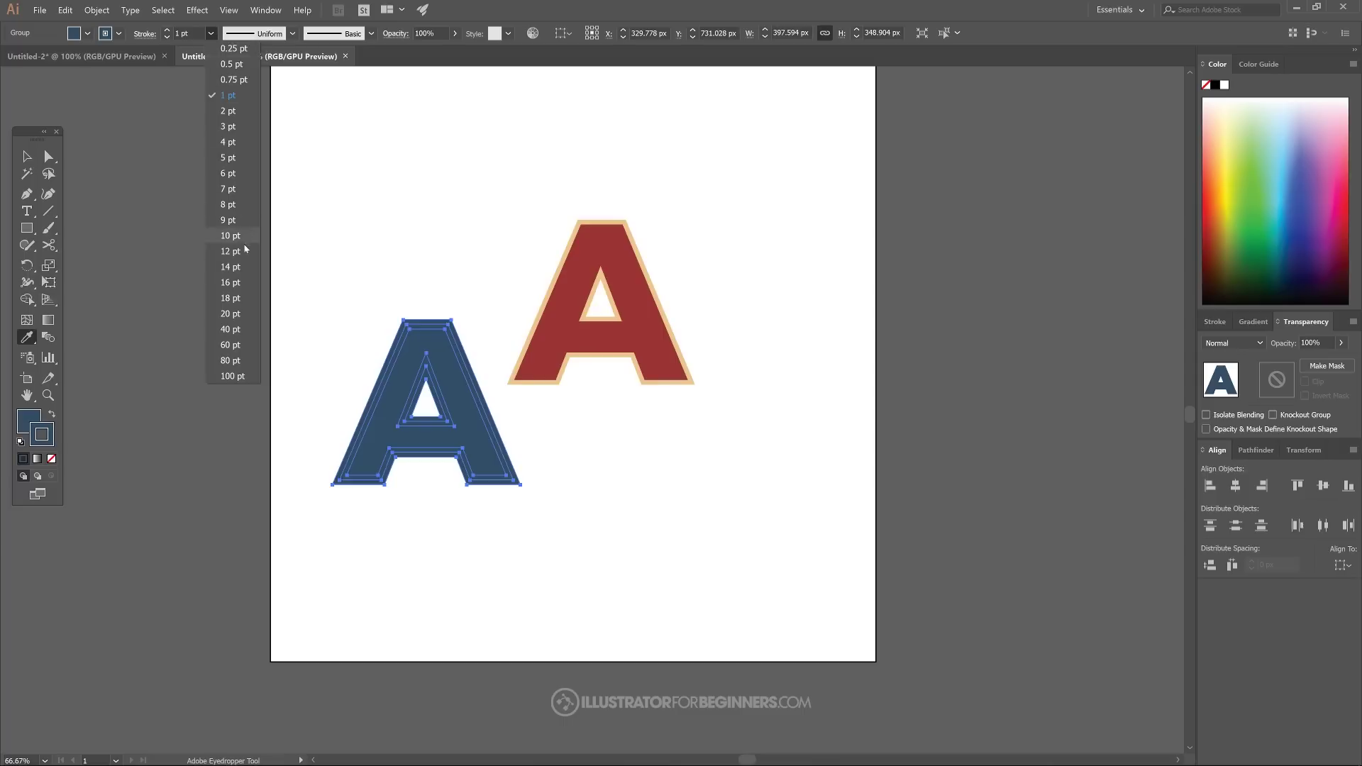
pyautogui.click(244, 315)
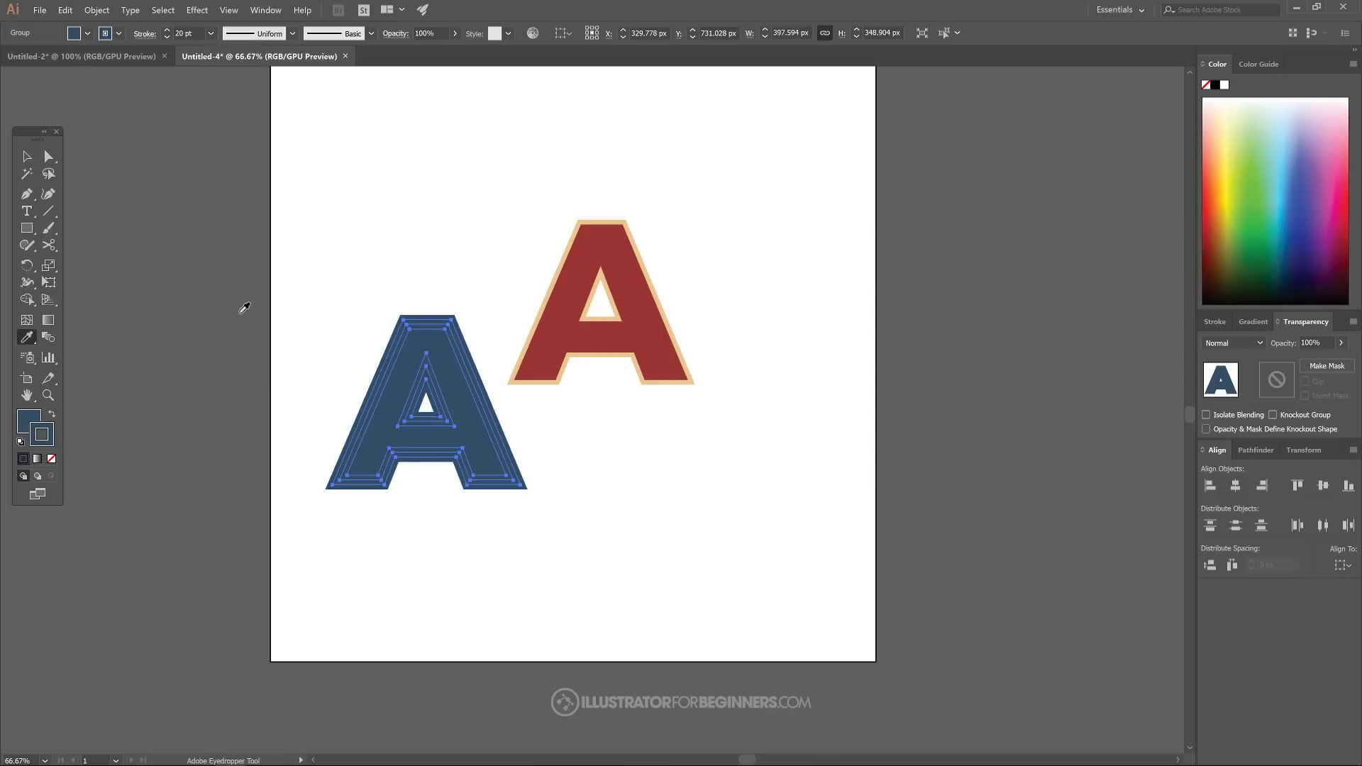
pyautogui.click(211, 33)
pyautogui.click(234, 330)
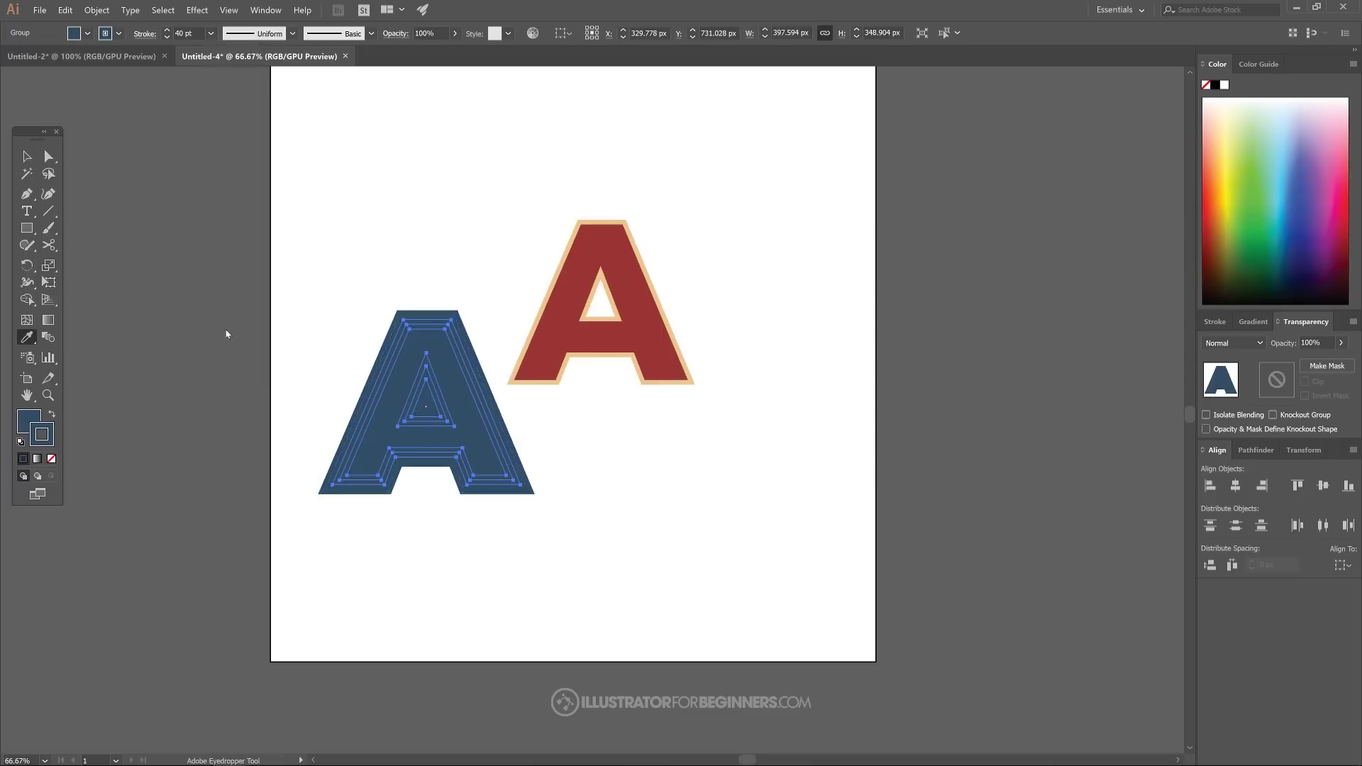
# Move the dark blue A so it sits centred over the red and tan letter at about X 699, Y 520 px.
pyautogui.click(26, 156)
pyautogui.click(403, 383)
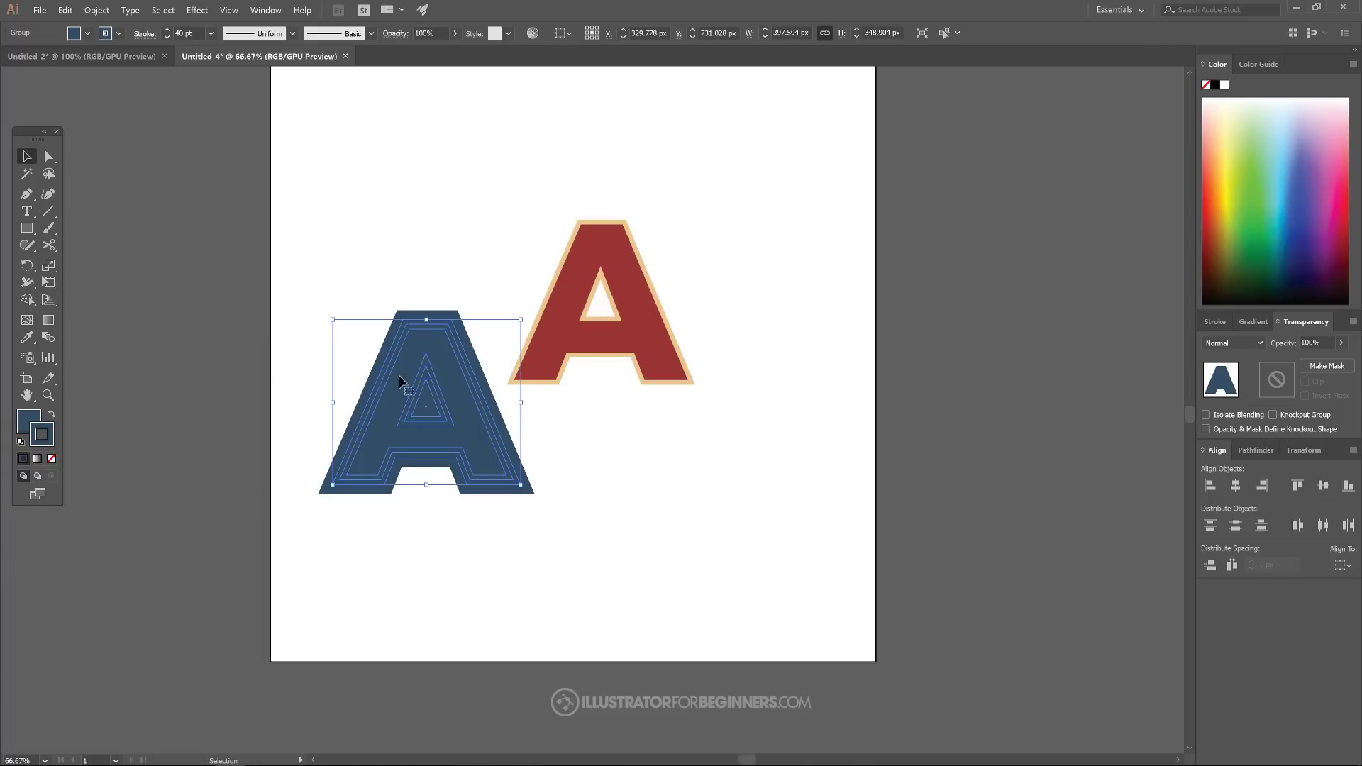
pyautogui.moveTo(363, 476); pyautogui.dragTo(405, 429)
pyautogui.press('a')
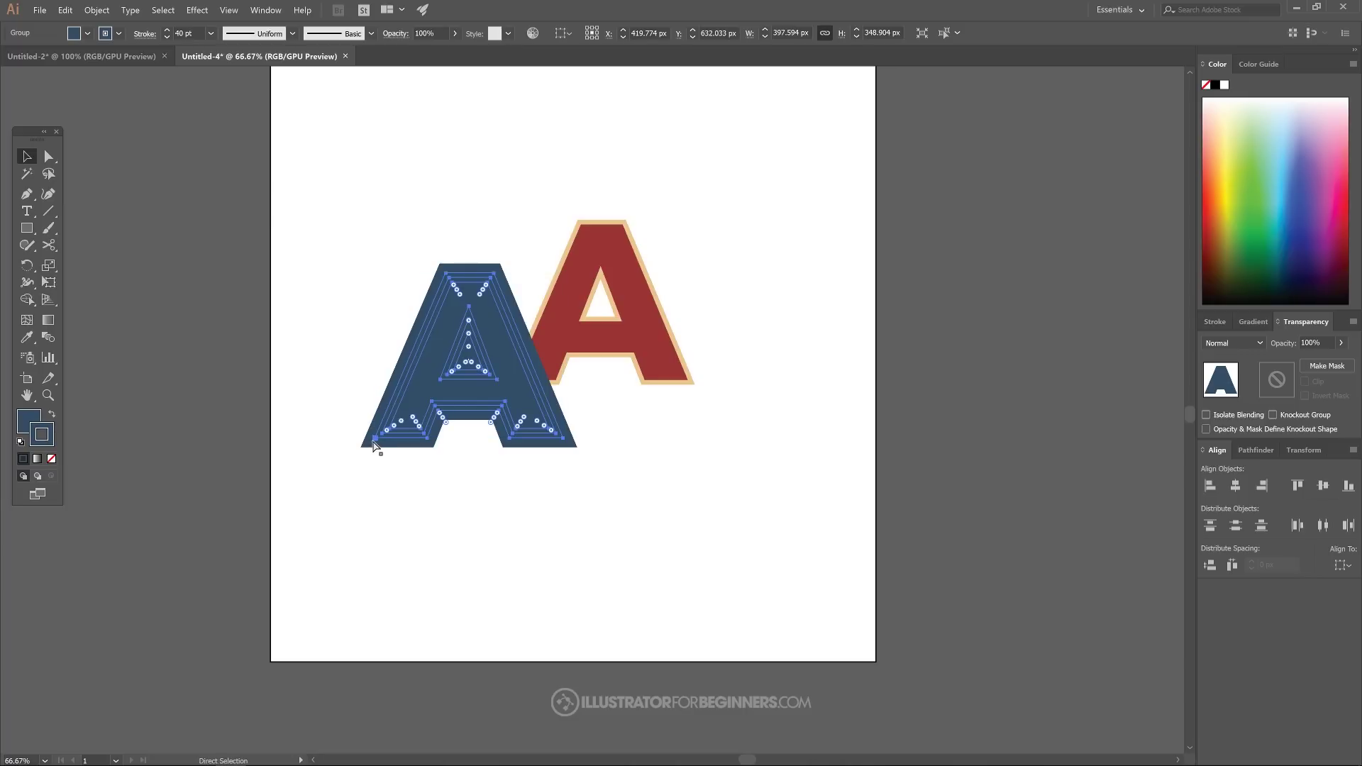
pyautogui.moveTo(371, 447); pyautogui.dragTo(511, 392)
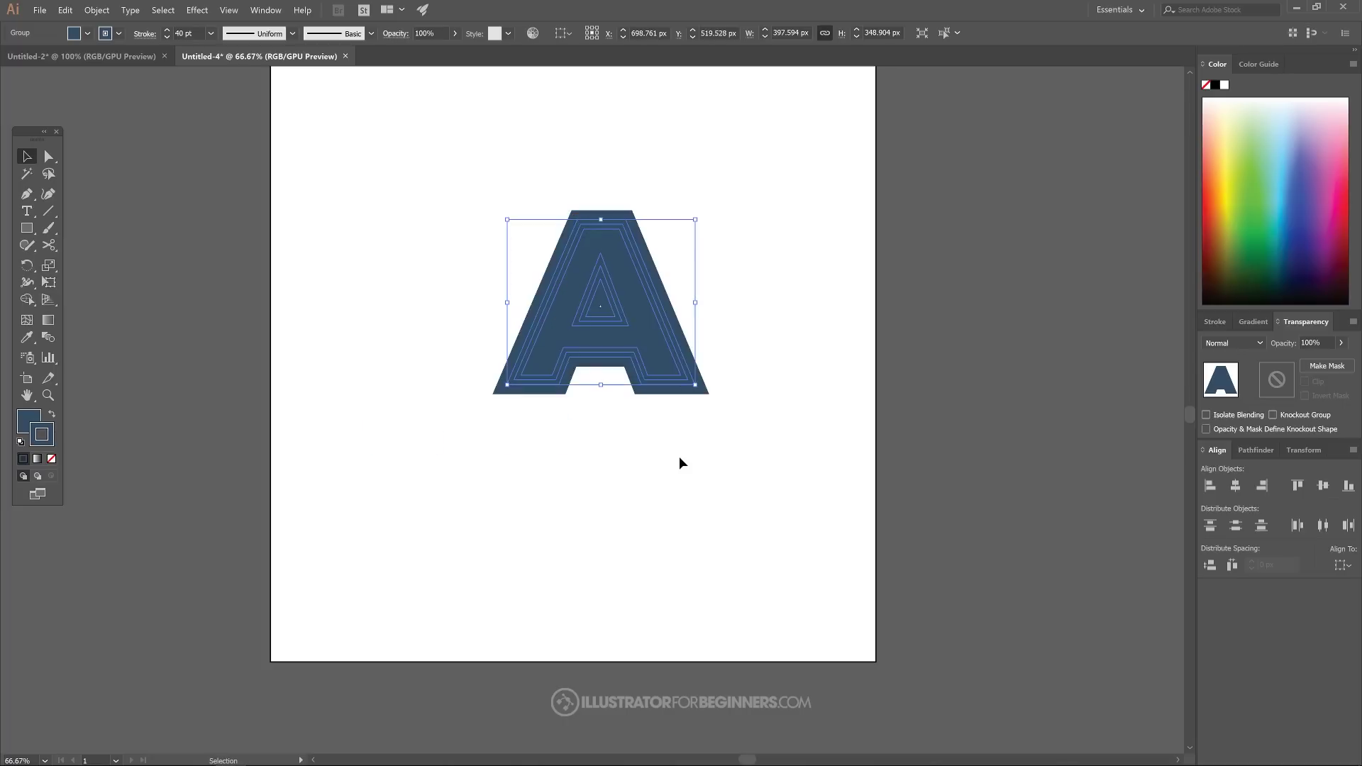
# Send the dark blue A to the back, behind the red and tan letter.
pyautogui.rightClick(612, 255)
pyautogui.moveTo(387, 266)
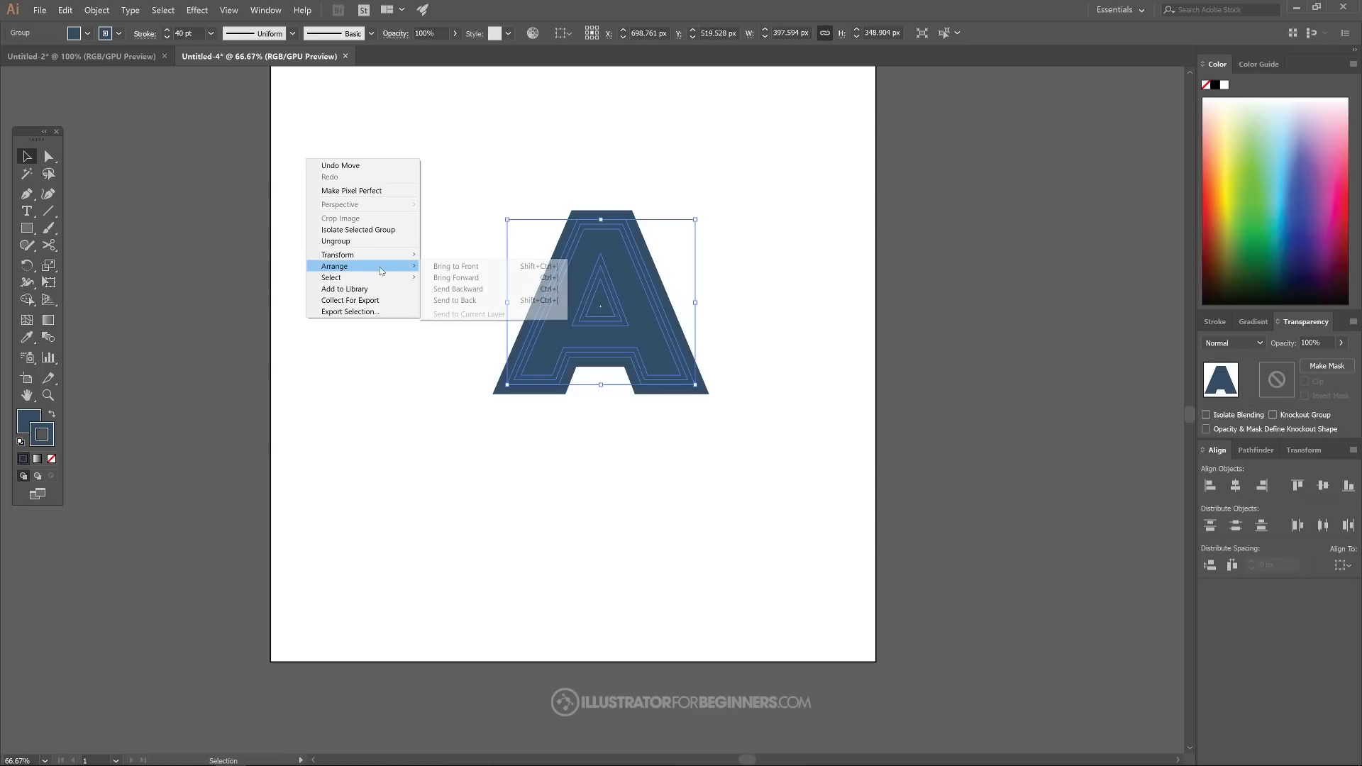
pyautogui.click(466, 301)
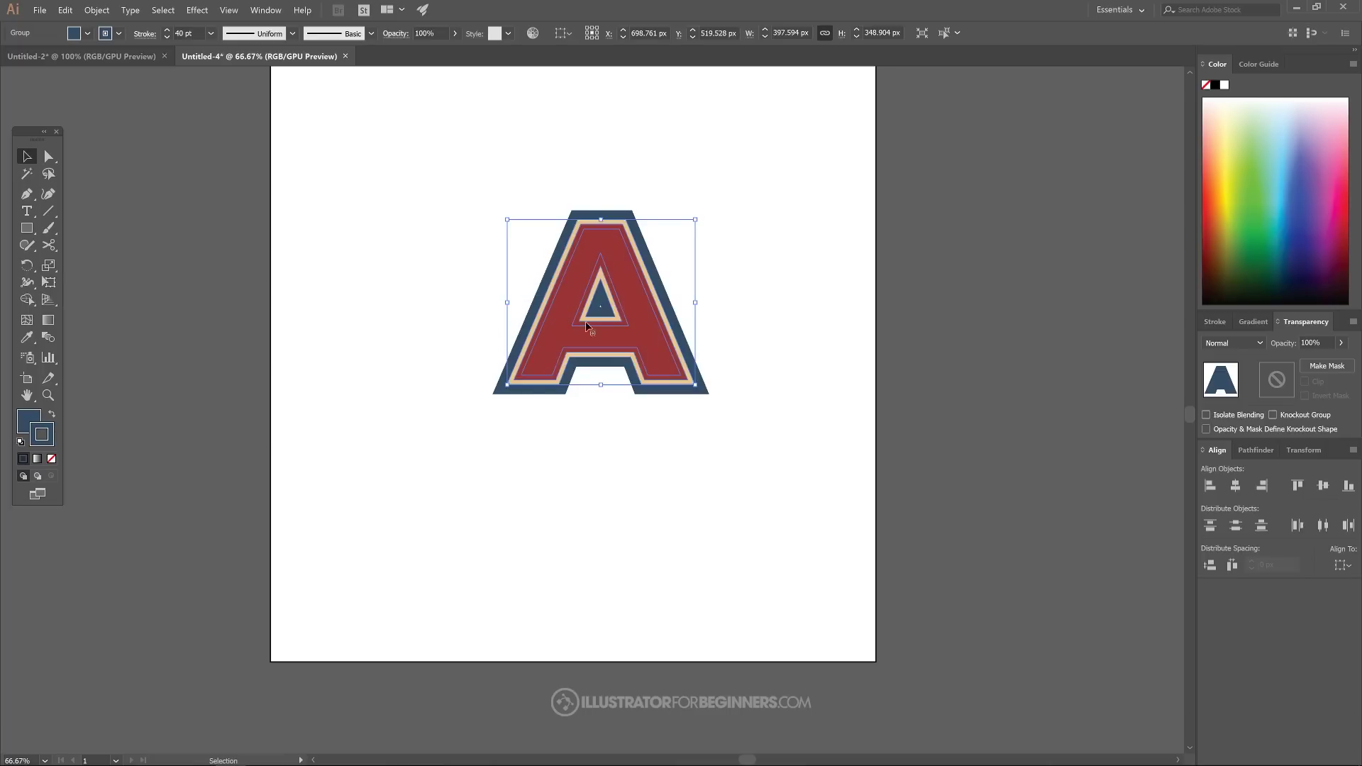
# Convert the dark blue A's 40 pt stroke to outlined paths with Outline Stroke.
pyautogui.scroll(2, 769, 338)
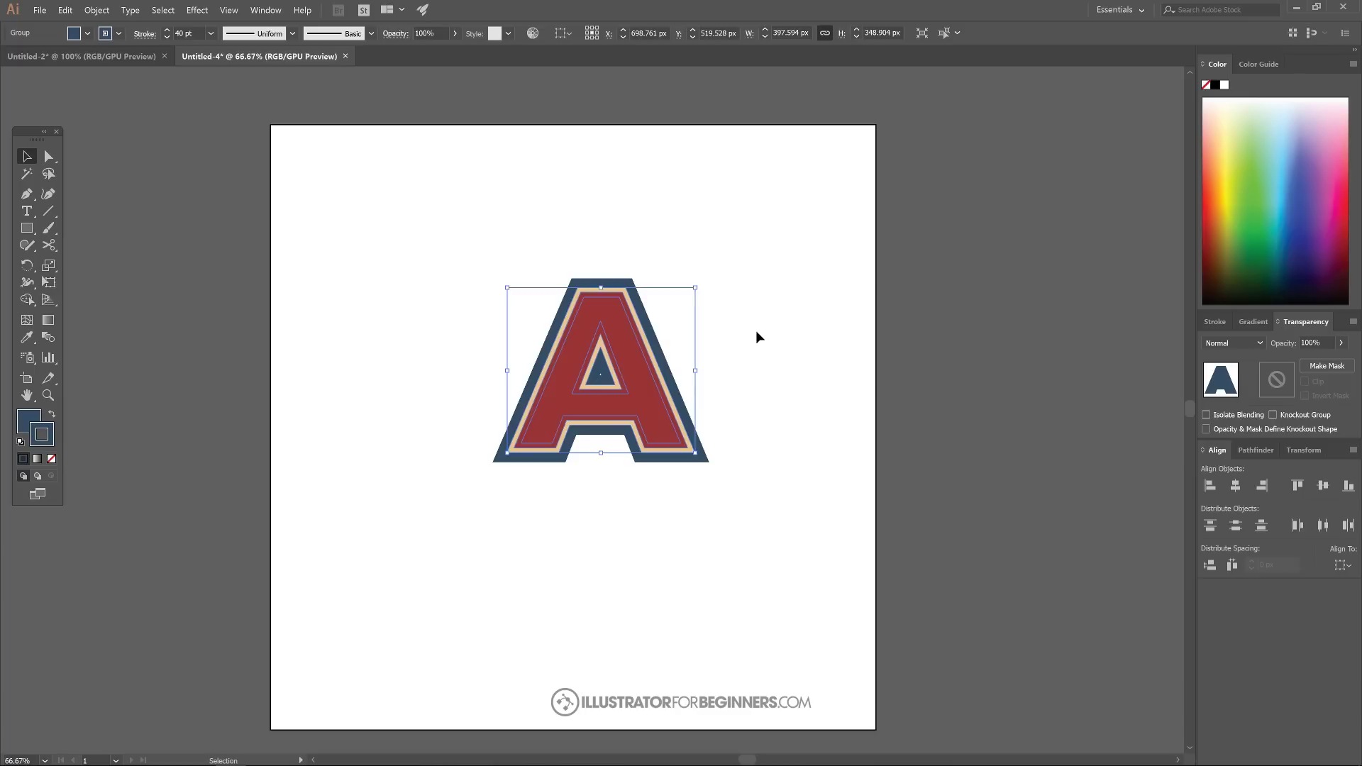
pyautogui.click(98, 10)
pyautogui.moveTo(134, 242)
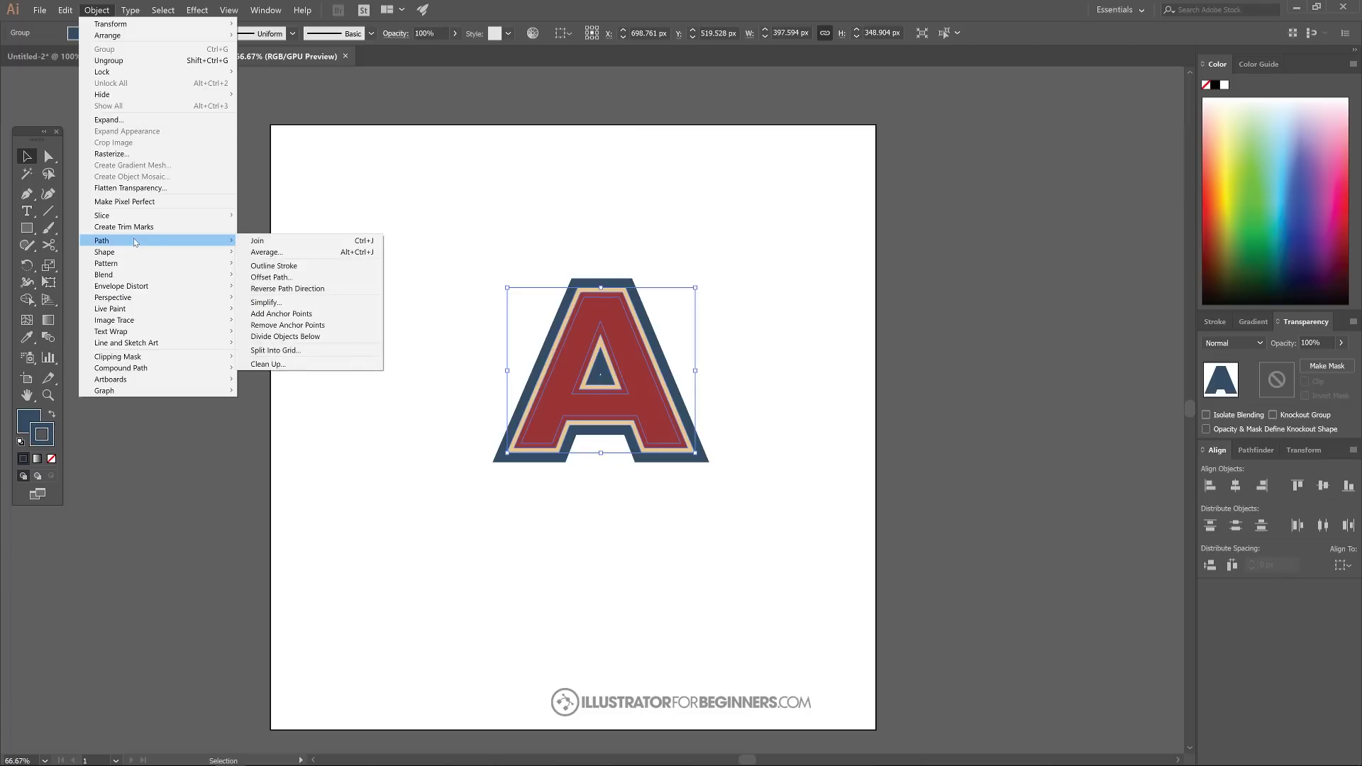
pyautogui.click(273, 265)
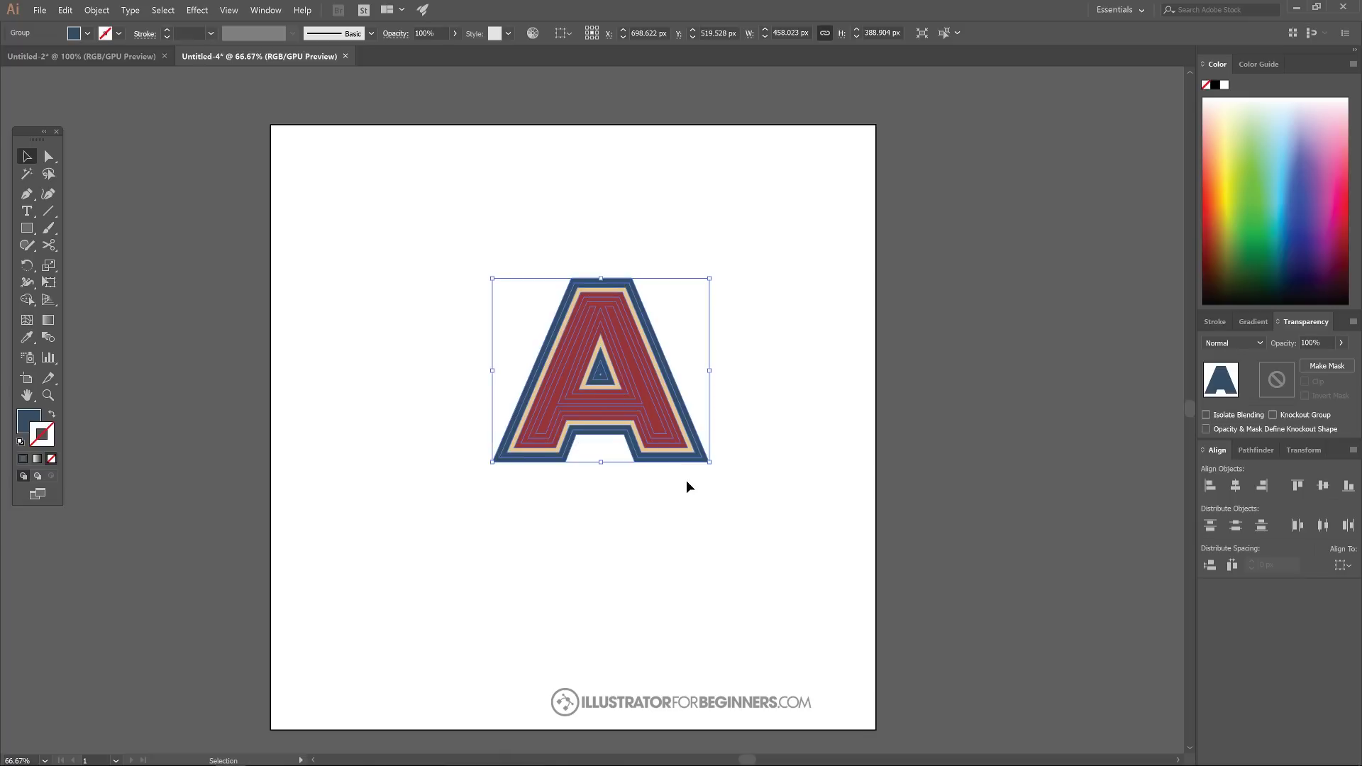
# Paste a copy of the outlined blue A and place it slightly lower right over the original at about X 733, Y 541 px.
pyautogui.press('a')
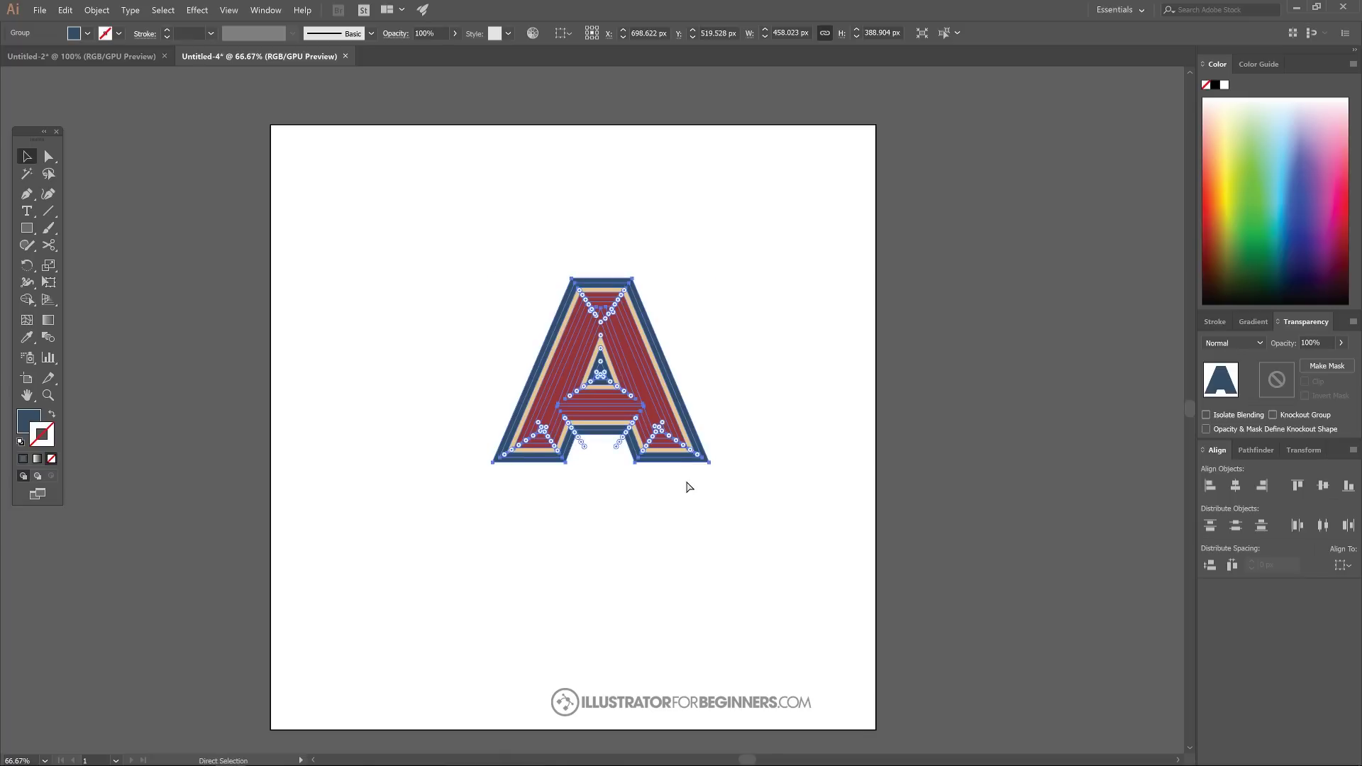
pyautogui.press('v')
pyautogui.moveTo(580, 527); pyautogui.dragTo(776, 561)
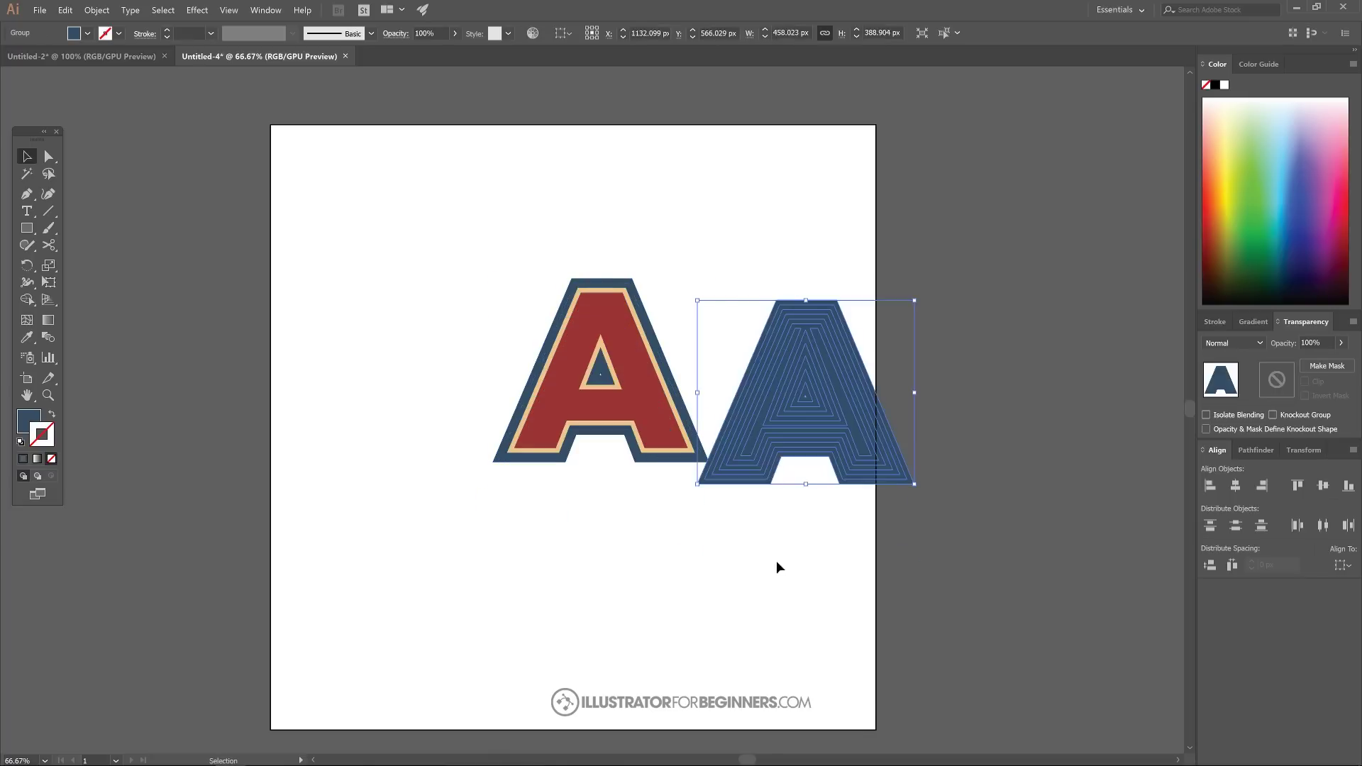
pyautogui.moveTo(820, 386); pyautogui.dragTo(636, 367)
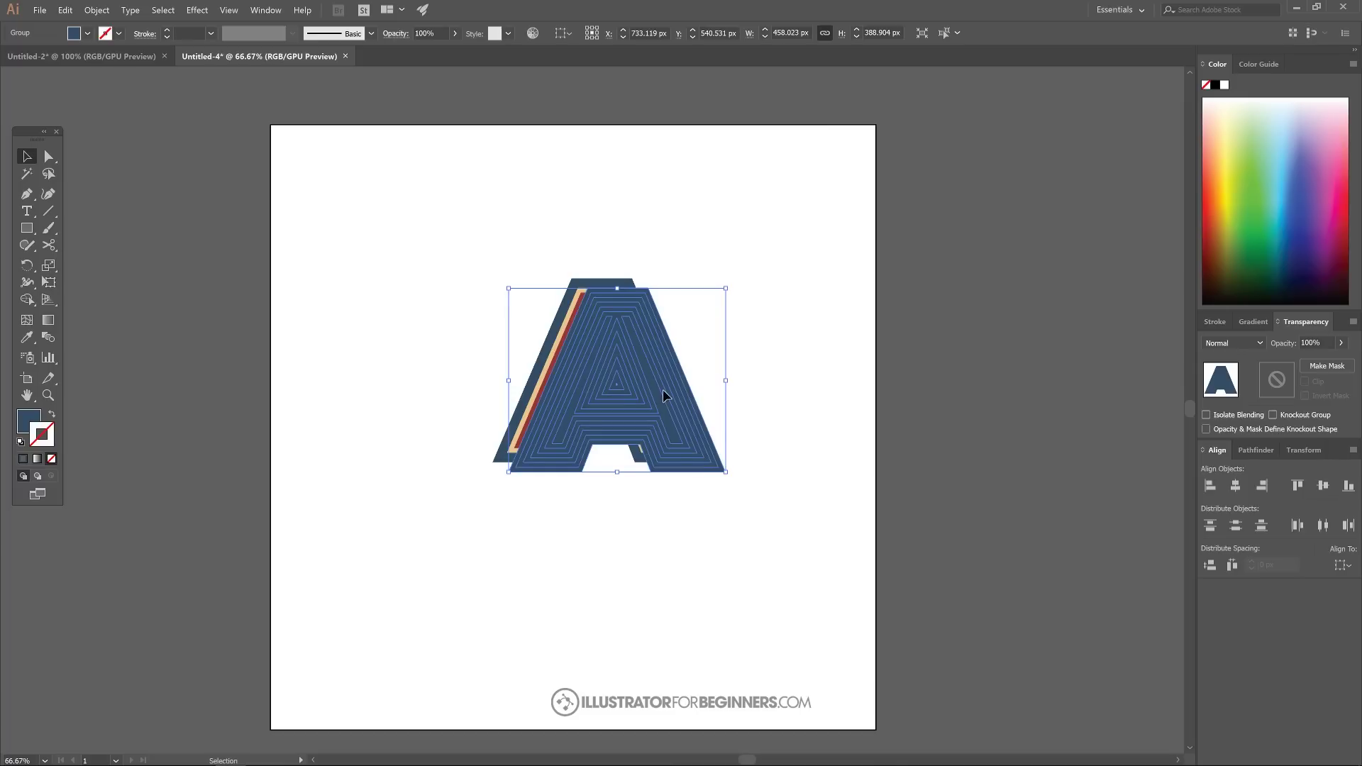
# Check the drop shadow in the finished reference artwork and reposition the blue copy to about X 720, Y 545 px.
pyautogui.click(82, 56)
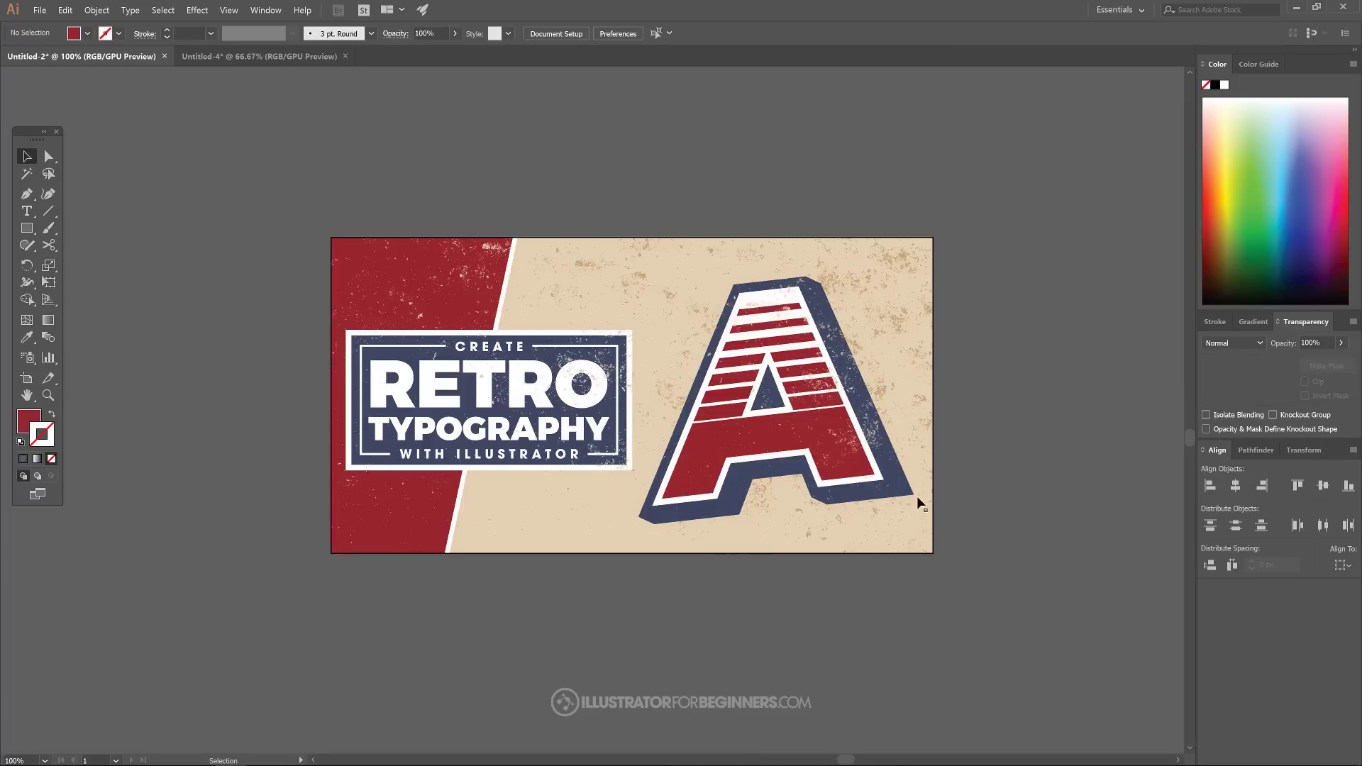
pyautogui.hotkey('ctrl', 'Tab')
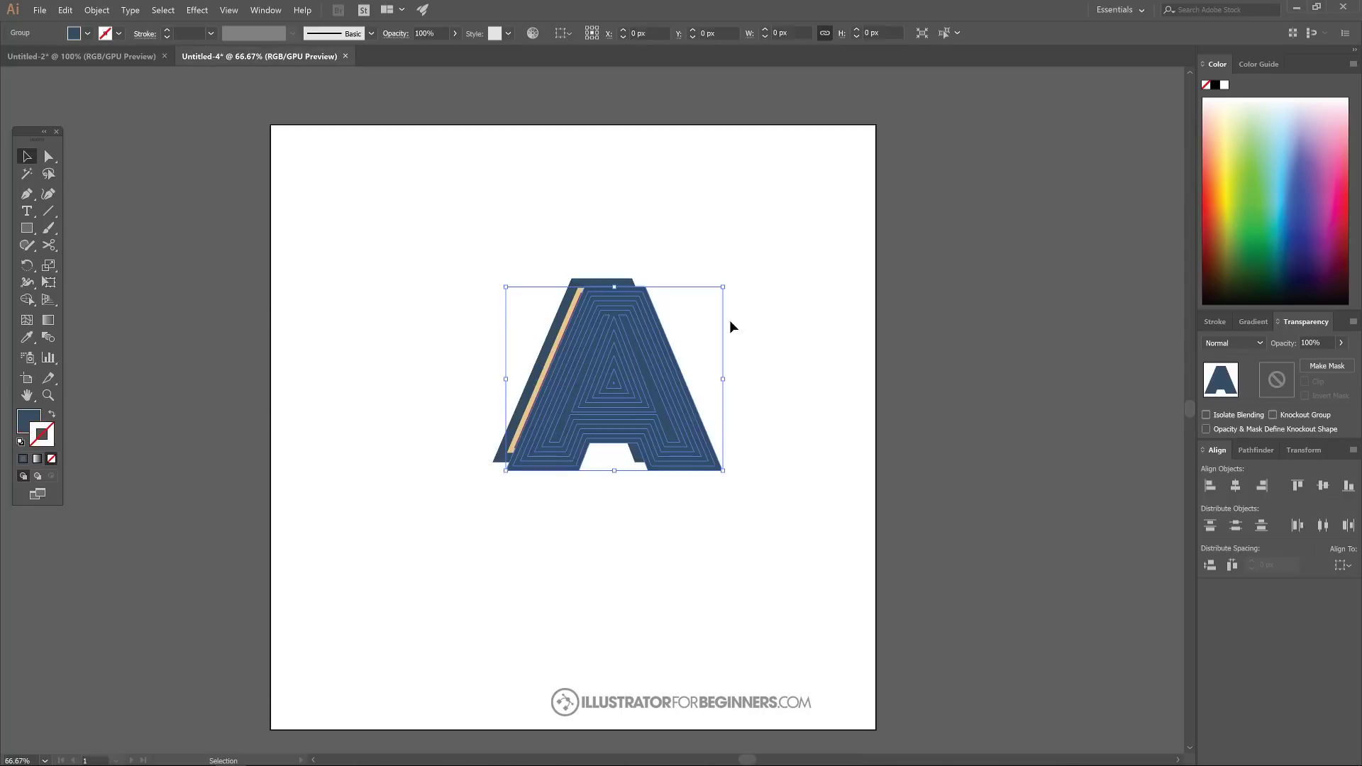
pyautogui.moveTo(623, 320); pyautogui.dragTo(615, 329)
# Send the offset blue copy to the back so it forms a shadow behind the layered letter.
pyautogui.rightClick(642, 348)
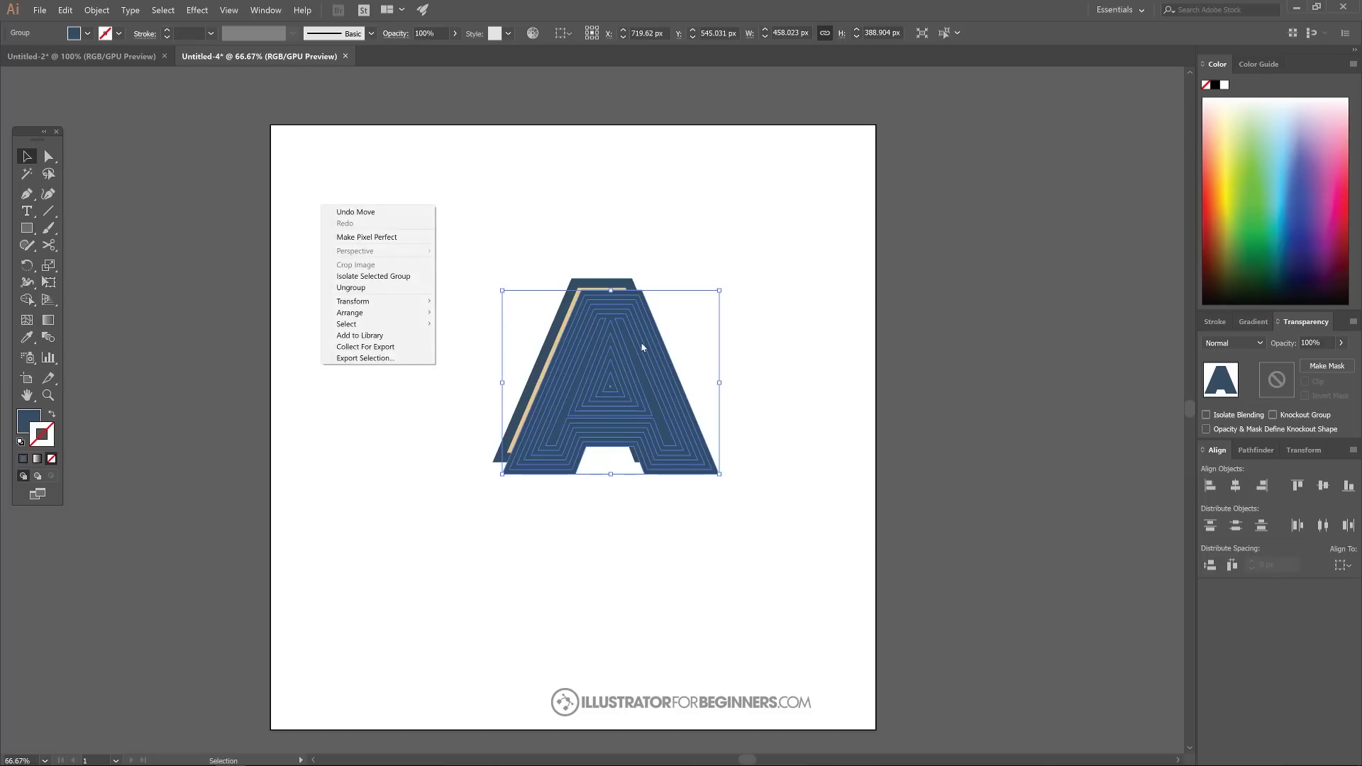
pyautogui.moveTo(388, 314)
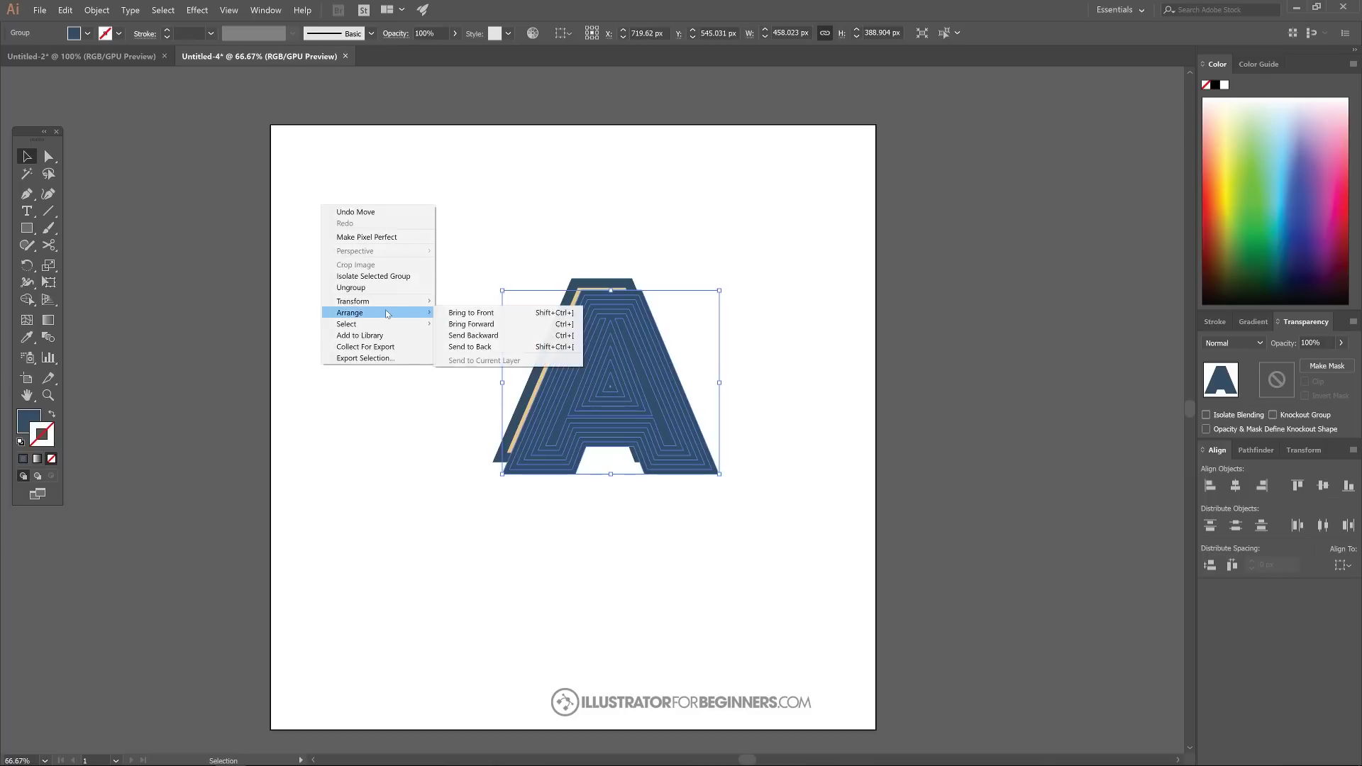
pyautogui.click(492, 347)
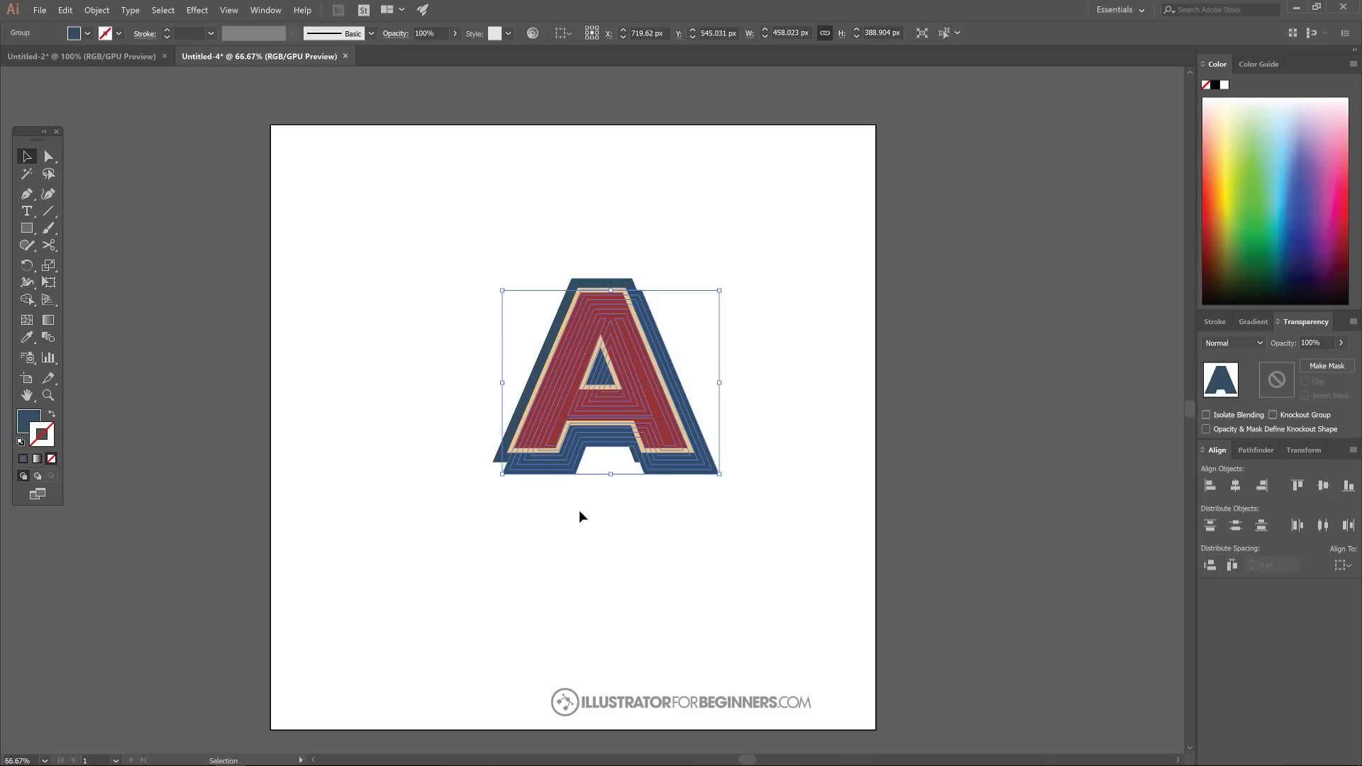
# Deselect the shadow and draw a closed blue Pen shape bridging the notch between both blue layers at the left foot's outer corner.
pyautogui.scroll(2, 566, 501)
pyautogui.scroll(-1, 788, 243)
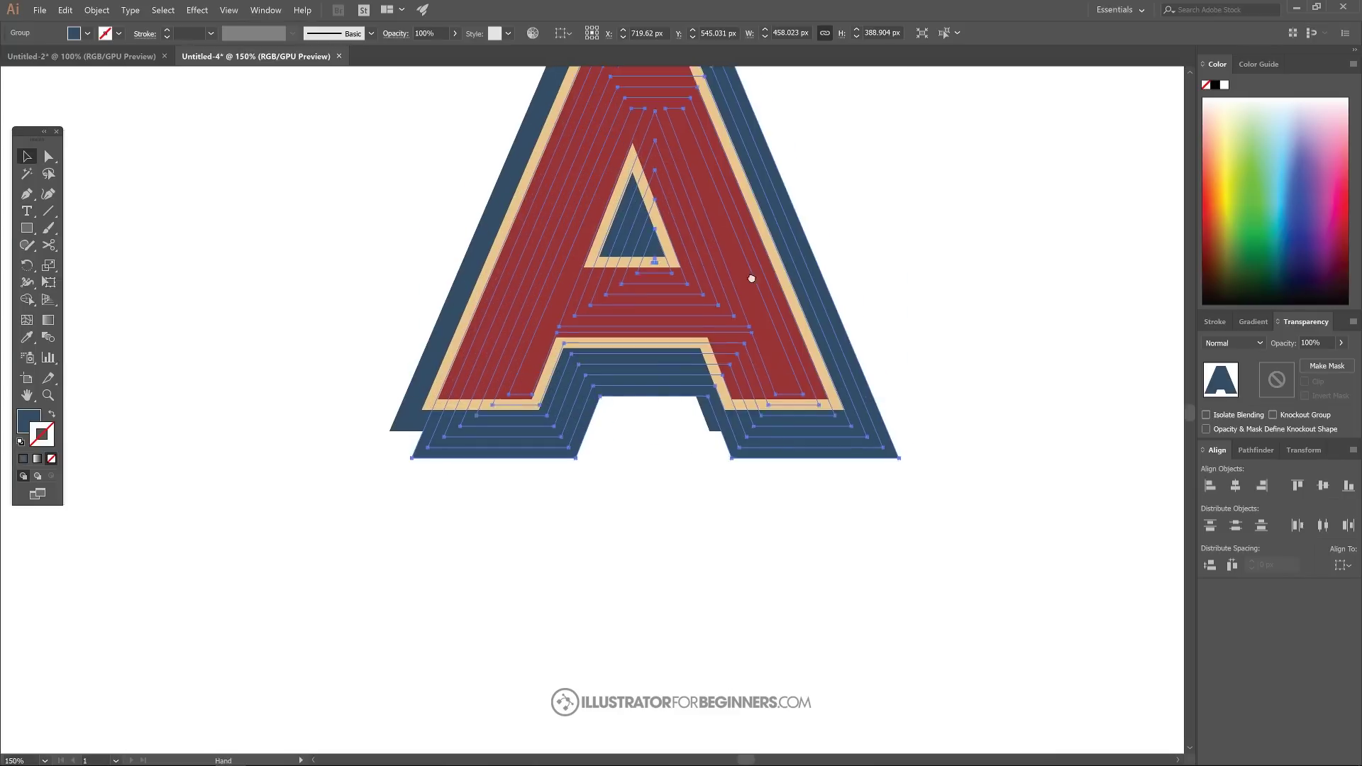
pyautogui.scroll(-1, 639, 538)
pyautogui.scroll(-1, 631, 534)
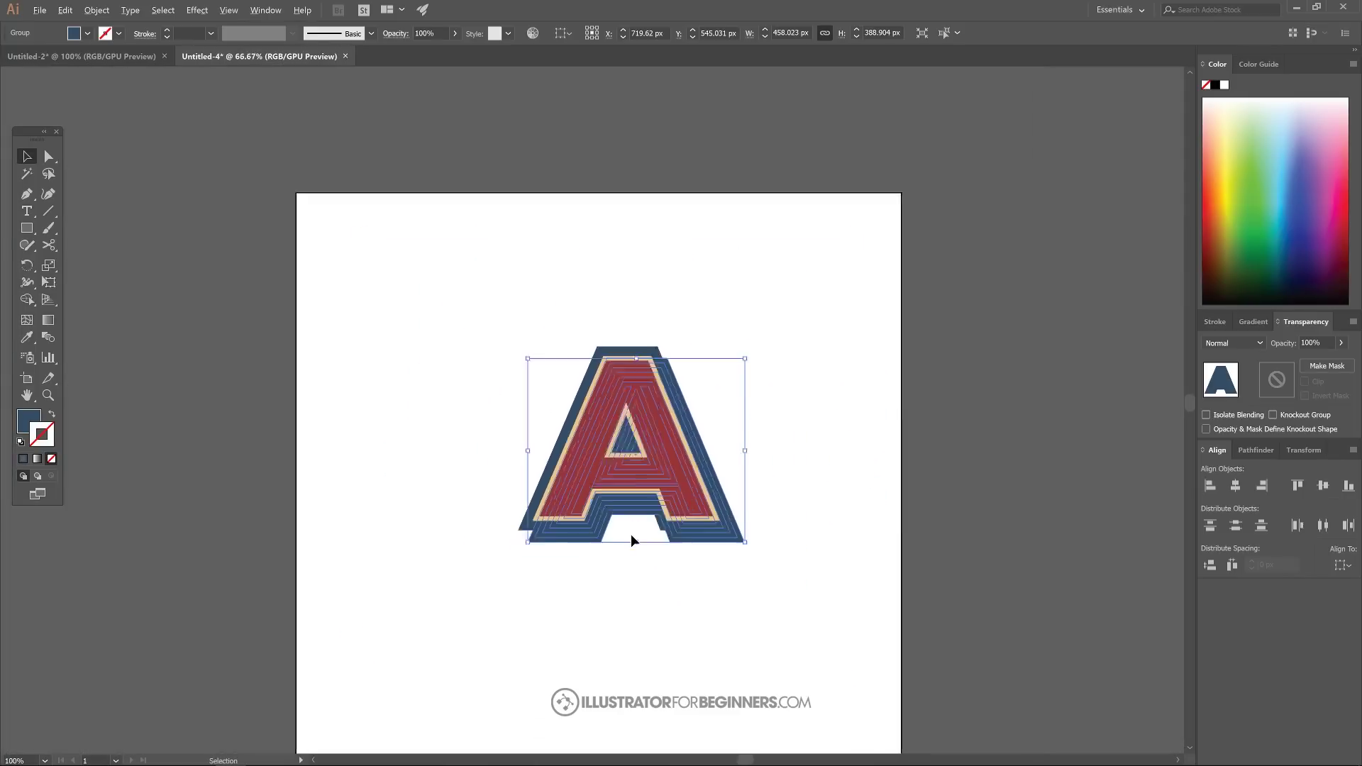
pyautogui.scroll(3, 625, 552)
pyautogui.scroll(-4, 626, 554)
pyautogui.scroll(4, 626, 553)
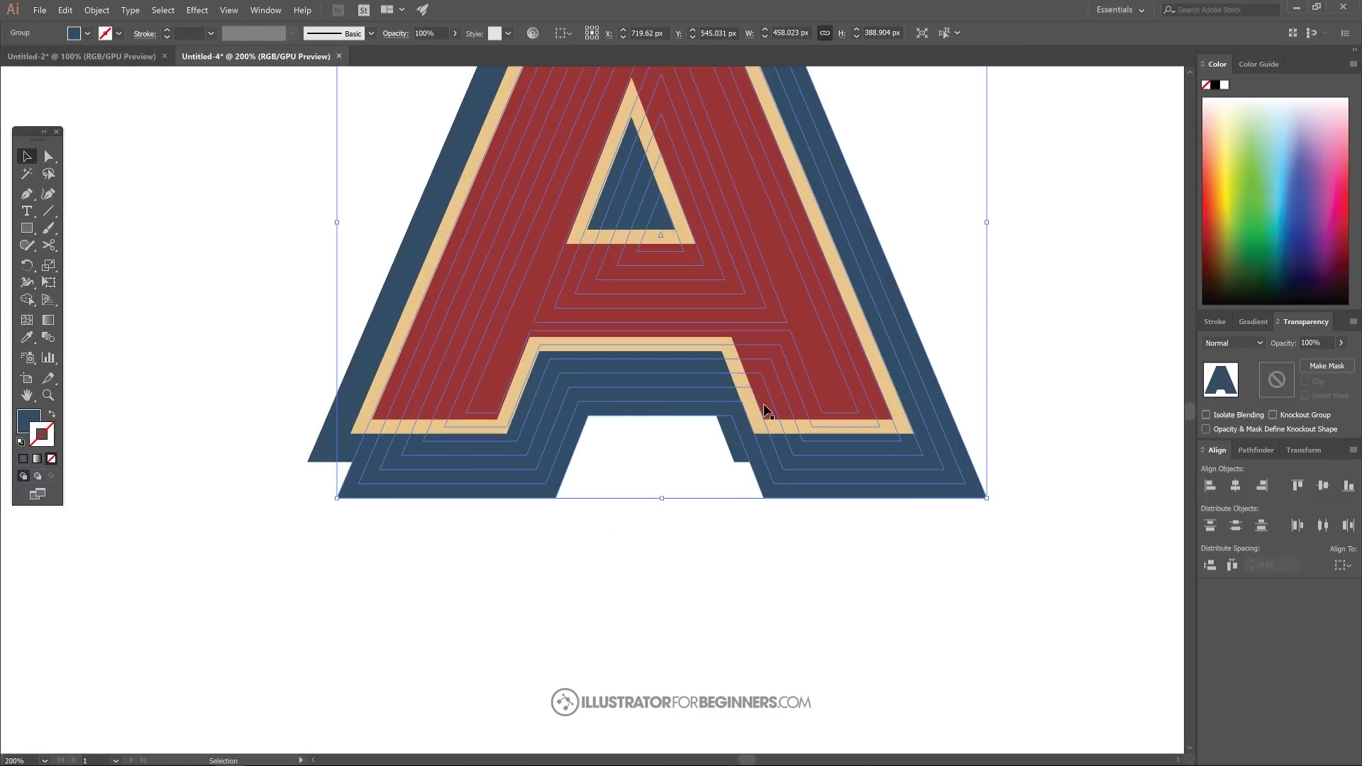
pyautogui.press('space')
pyautogui.moveTo(693, 264); pyautogui.dragTo(745, 359)
pyautogui.scroll(1, 418, 595)
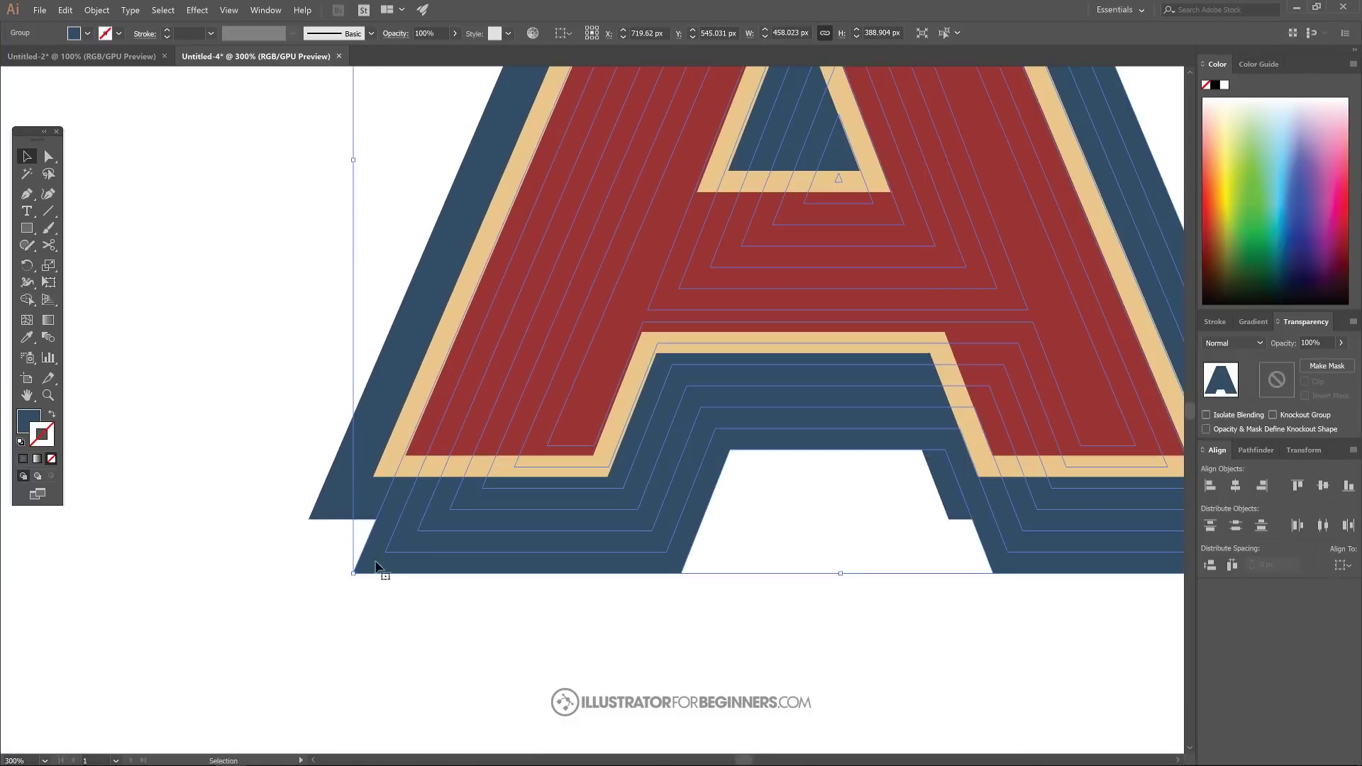
pyautogui.click(136, 224)
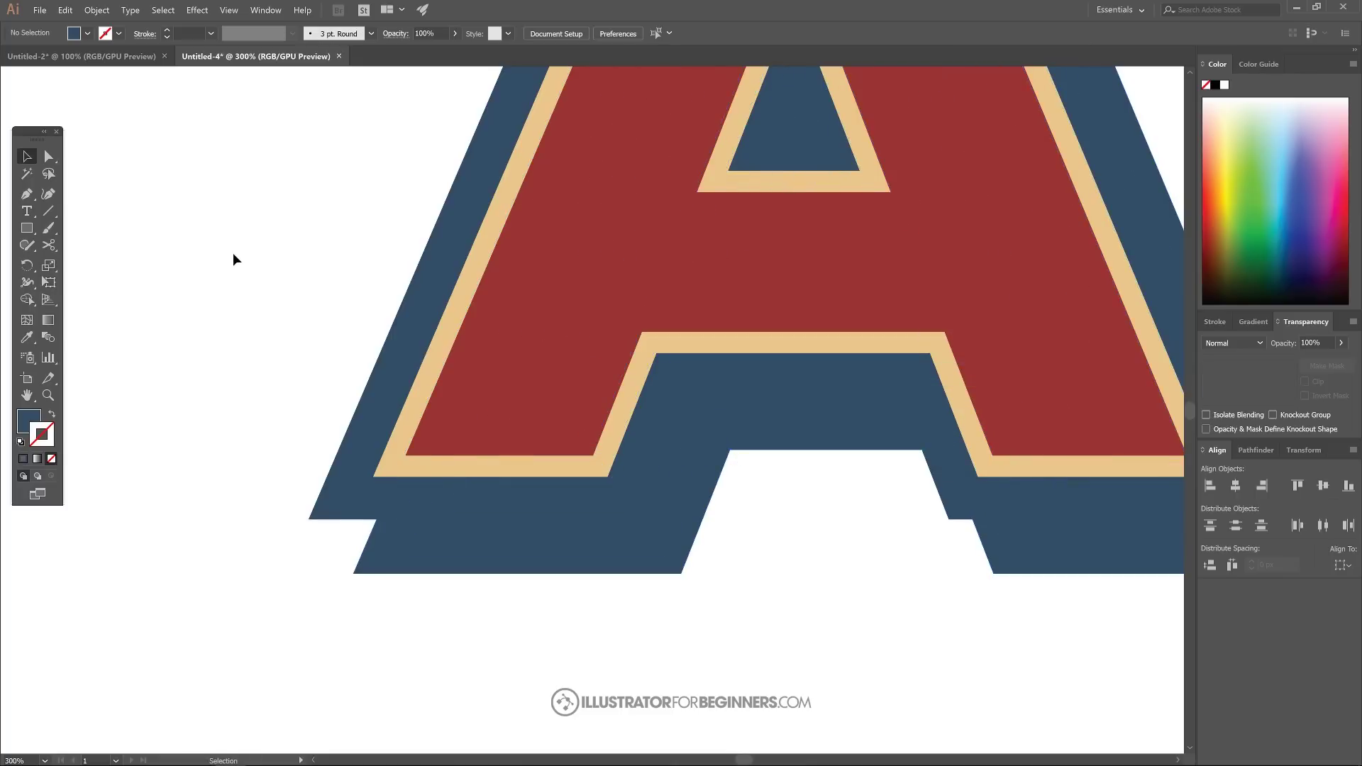
pyautogui.click(27, 194)
pyautogui.click(308, 520)
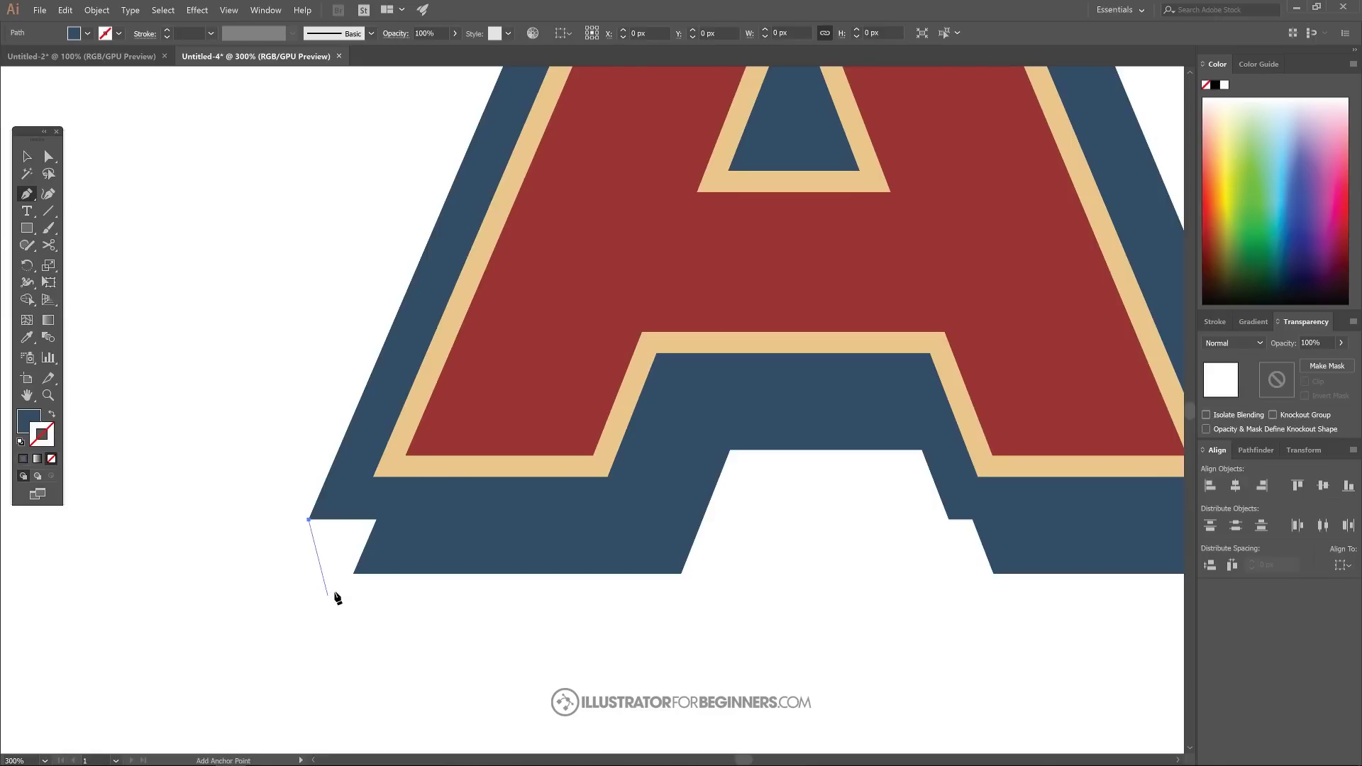
pyautogui.click(354, 573)
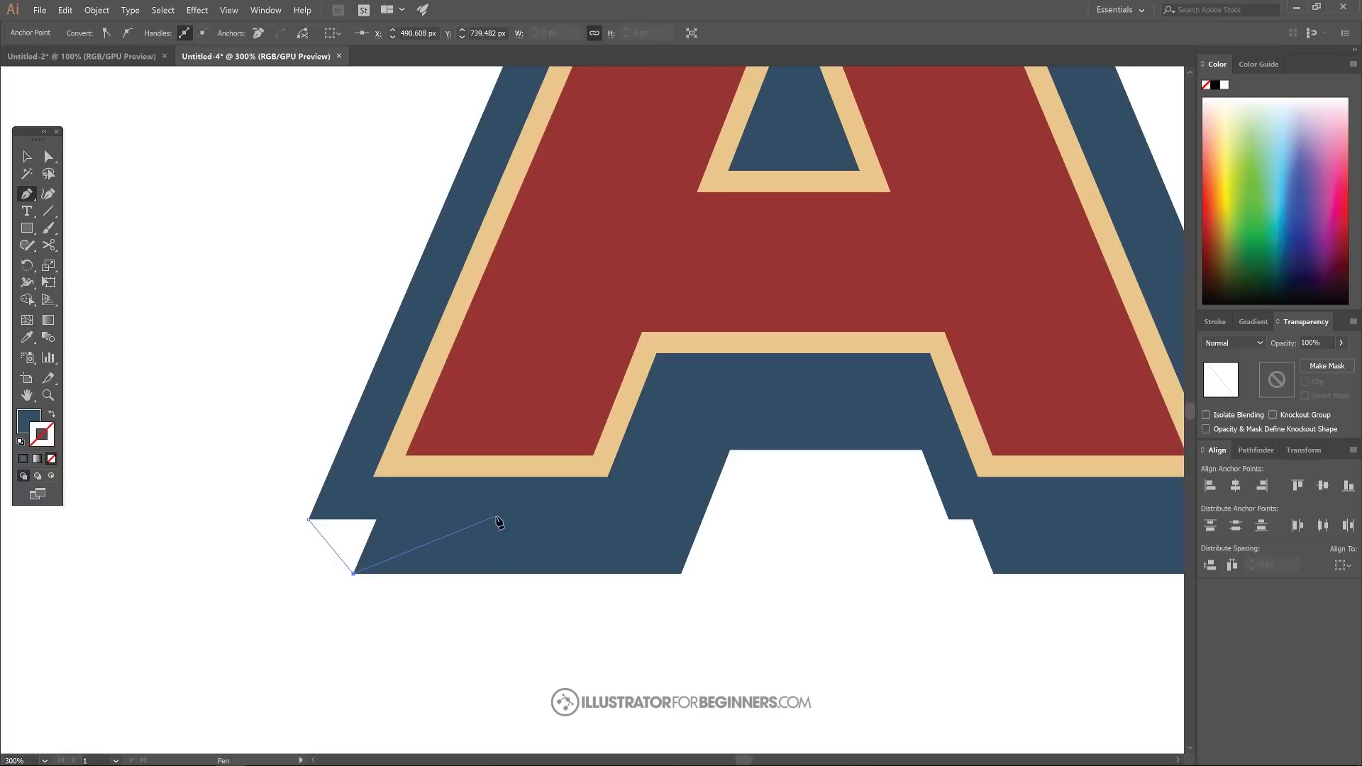
pyautogui.click(496, 516)
pyautogui.click(394, 444)
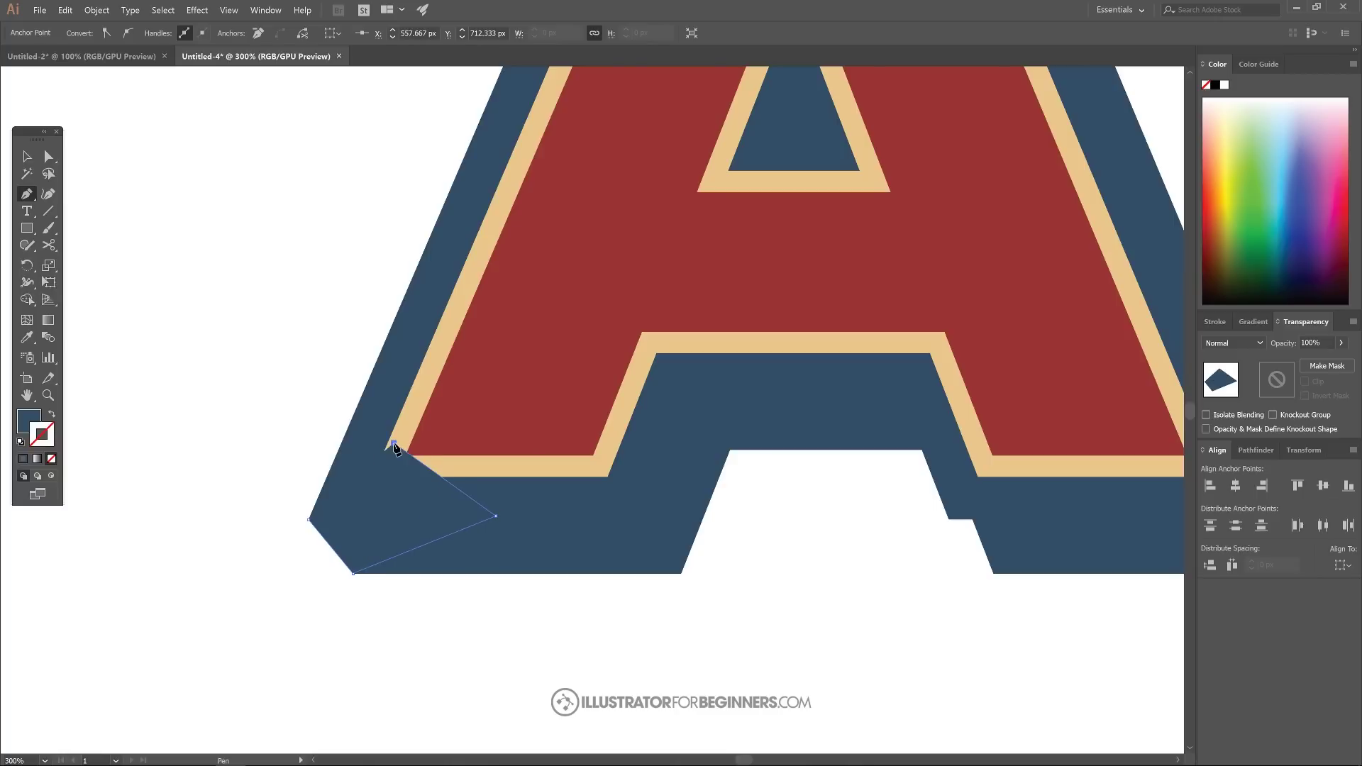
pyautogui.click(310, 523)
# Draw a closed blue Pen shape bridging the notch between both blue layers at the right leg's inner bottom corner.
pyautogui.scroll(-1, 830, 427)
pyautogui.click(993, 557)
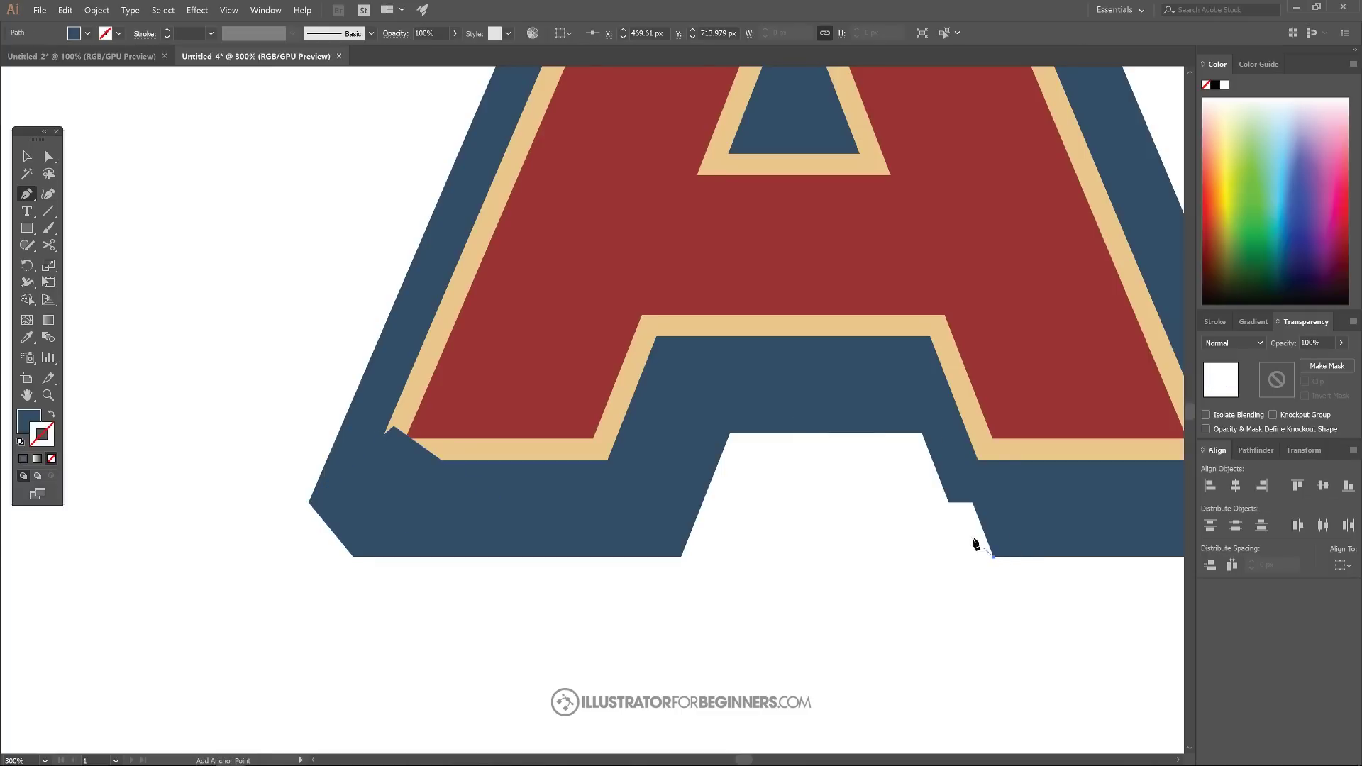
pyautogui.click(949, 502)
pyautogui.click(962, 477)
pyautogui.click(1049, 505)
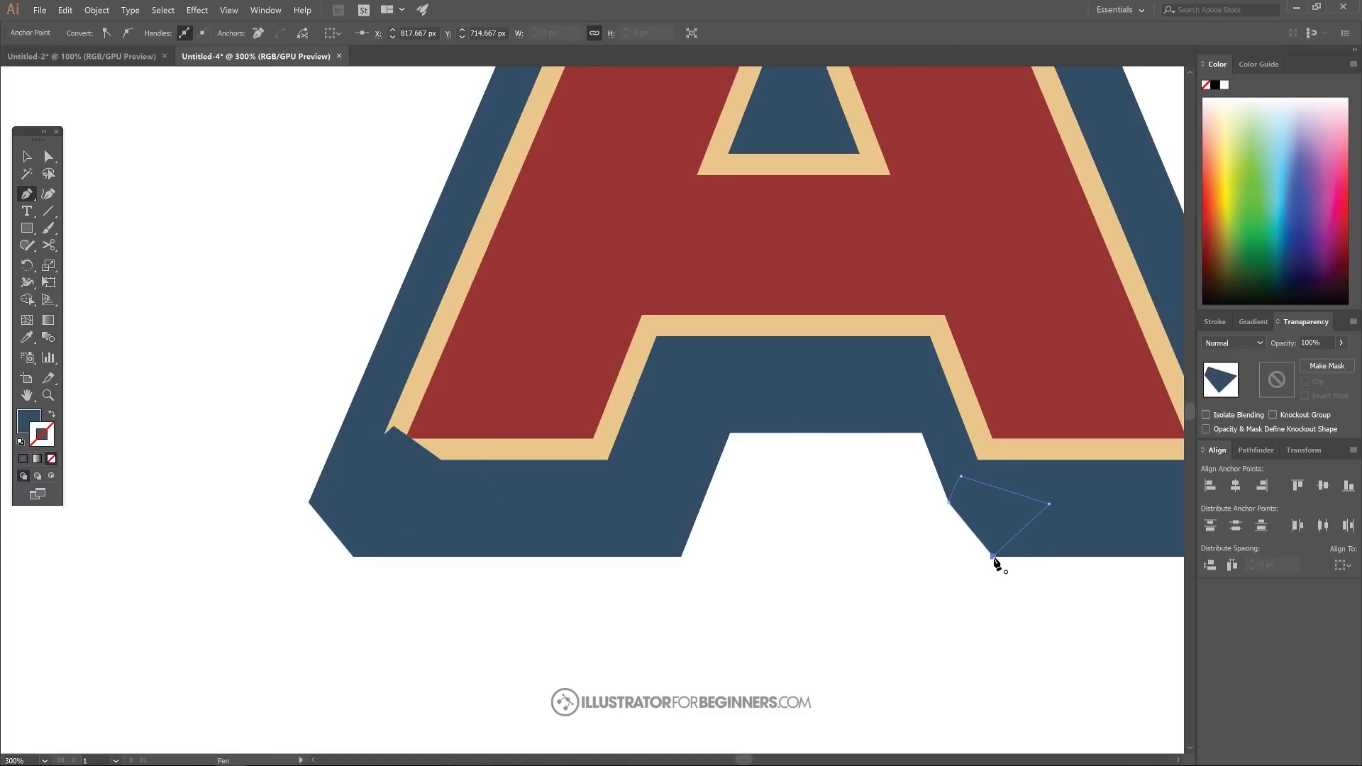
pyautogui.click(993, 557)
# Draw a closed blue Pen shape bridging the notch between both blue layers at the letter's upper right corner.
pyautogui.moveTo(997, 178); pyautogui.dragTo(781, 417)
pyautogui.scroll(5, 781, 305)
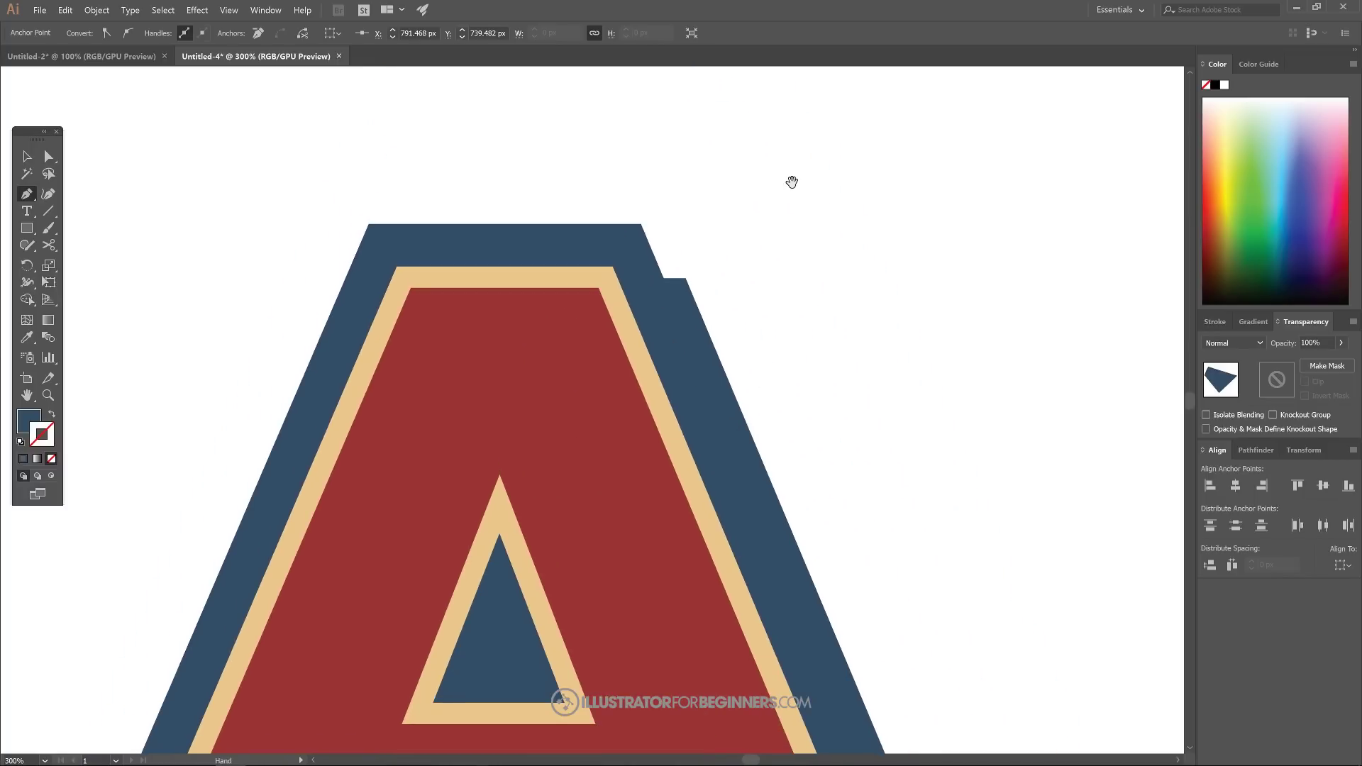
pyautogui.moveTo(792, 182)
pyautogui.mouseDown()
pyautogui.moveTo(729, 353)
pyautogui.moveTo(769, 192)
pyautogui.mouseUp()
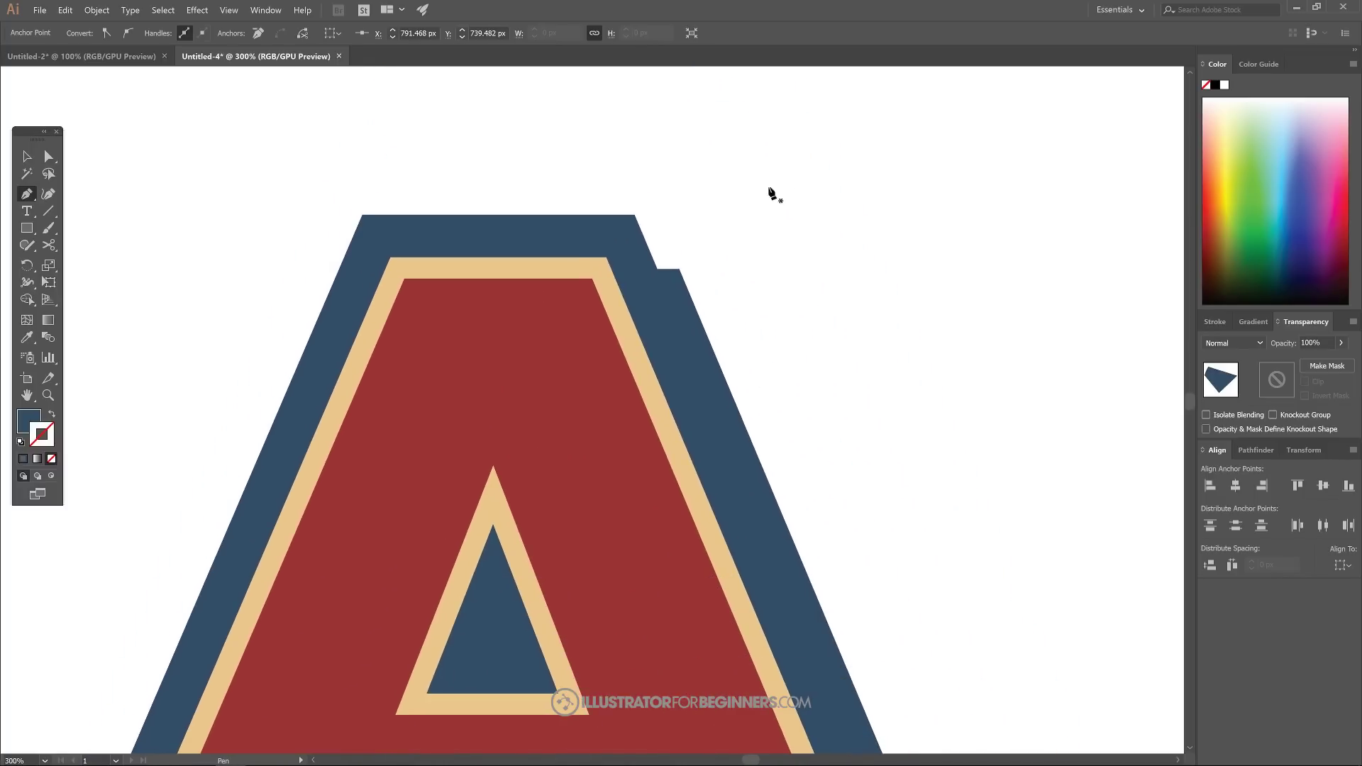
pyautogui.click(679, 270)
pyautogui.click(635, 215)
pyautogui.click(584, 315)
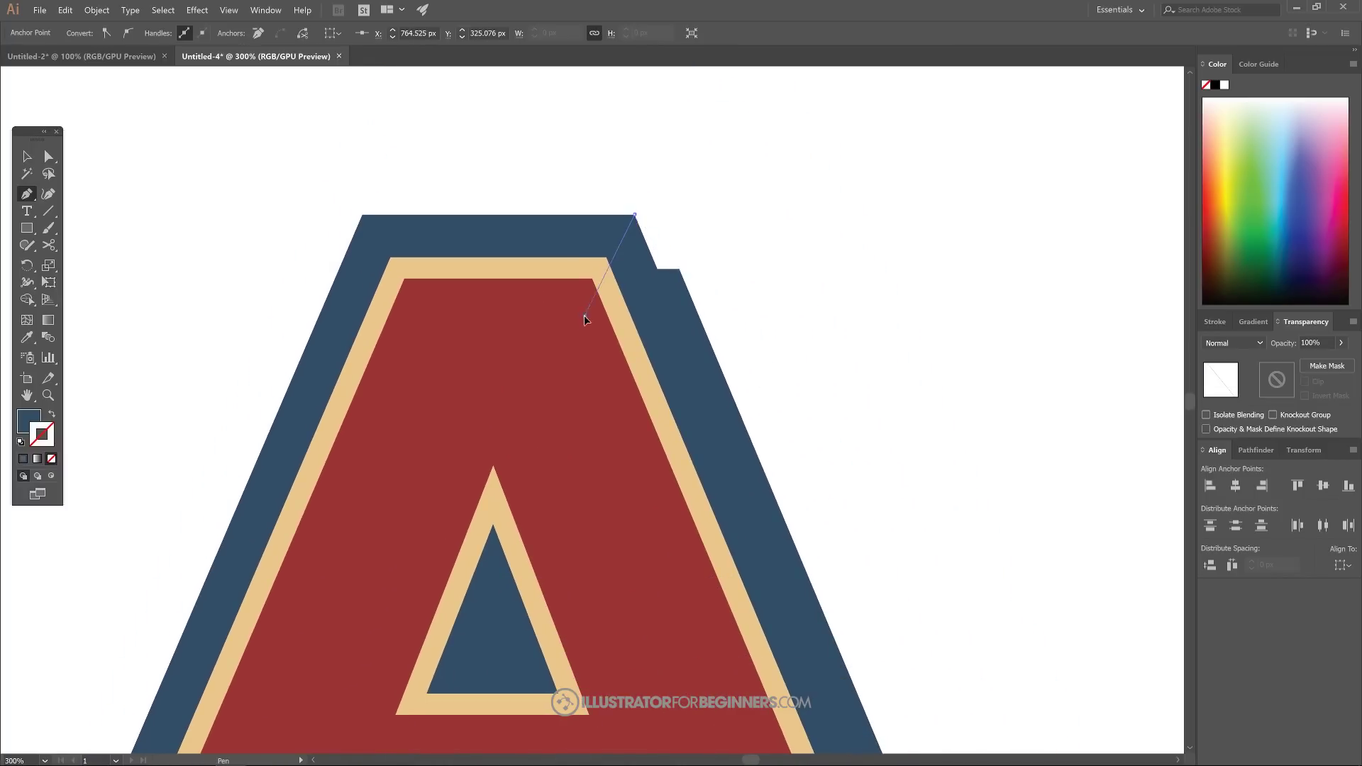
pyautogui.click(664, 336)
pyautogui.click(680, 269)
pyautogui.hotkey('ctrl', '1')
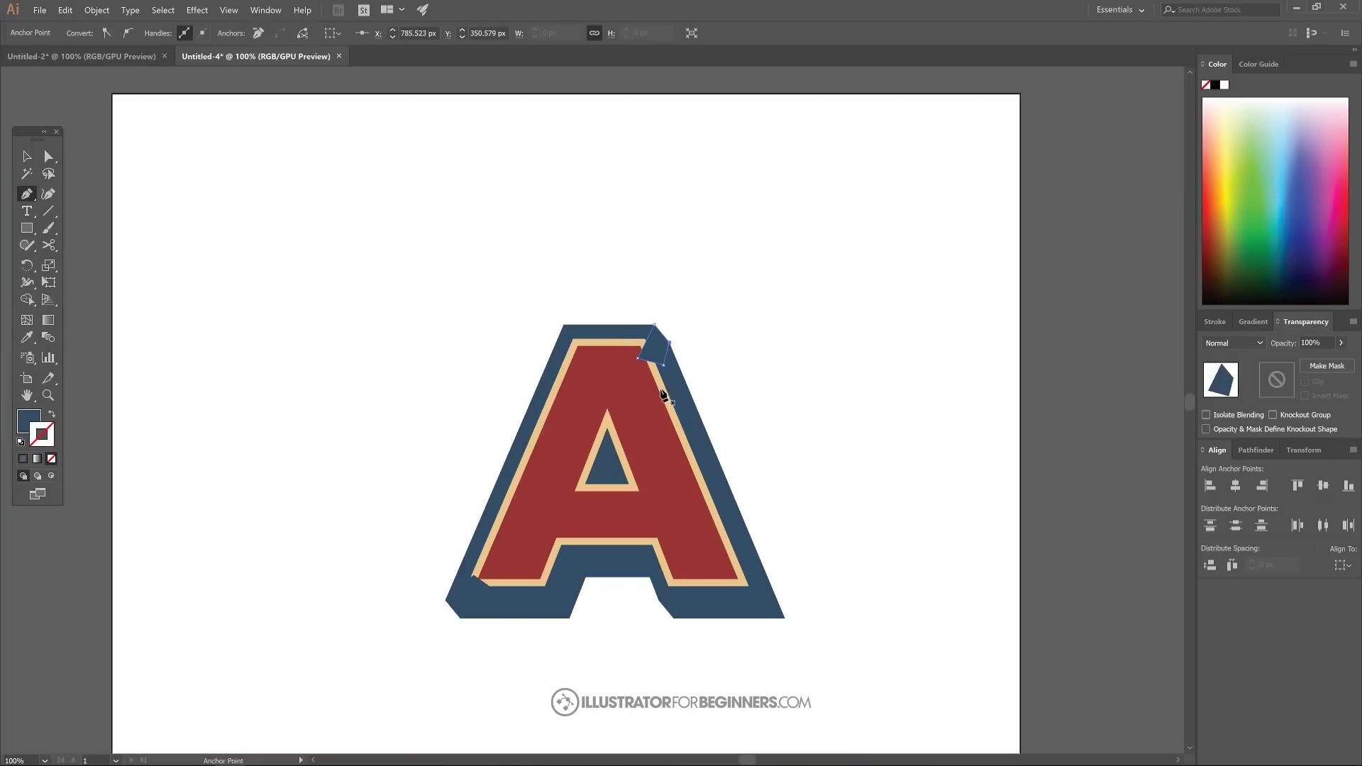
# Select the three blue bridging shapes at the letter's corners, send them to the back, and deselect.
pyautogui.moveTo(610, 440); pyautogui.dragTo(613, 412)
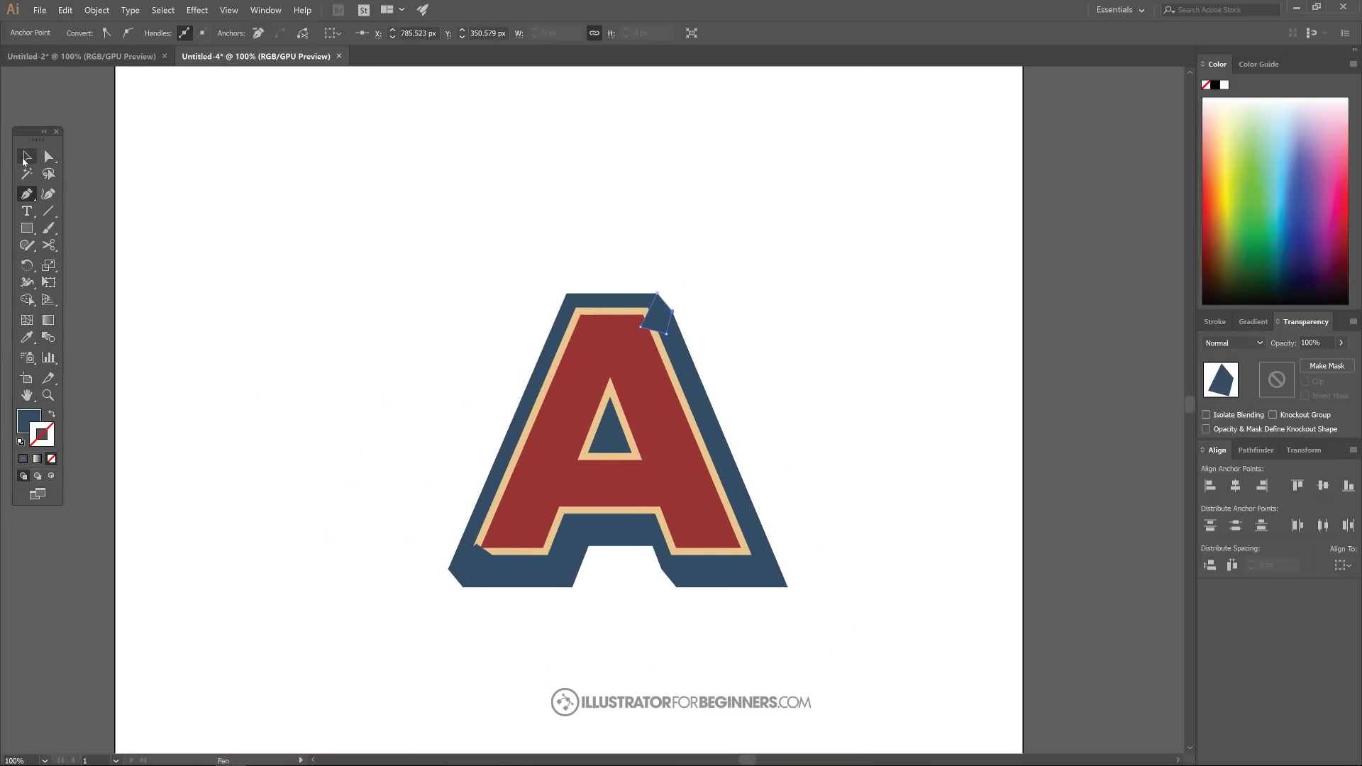
pyautogui.click(24, 158)
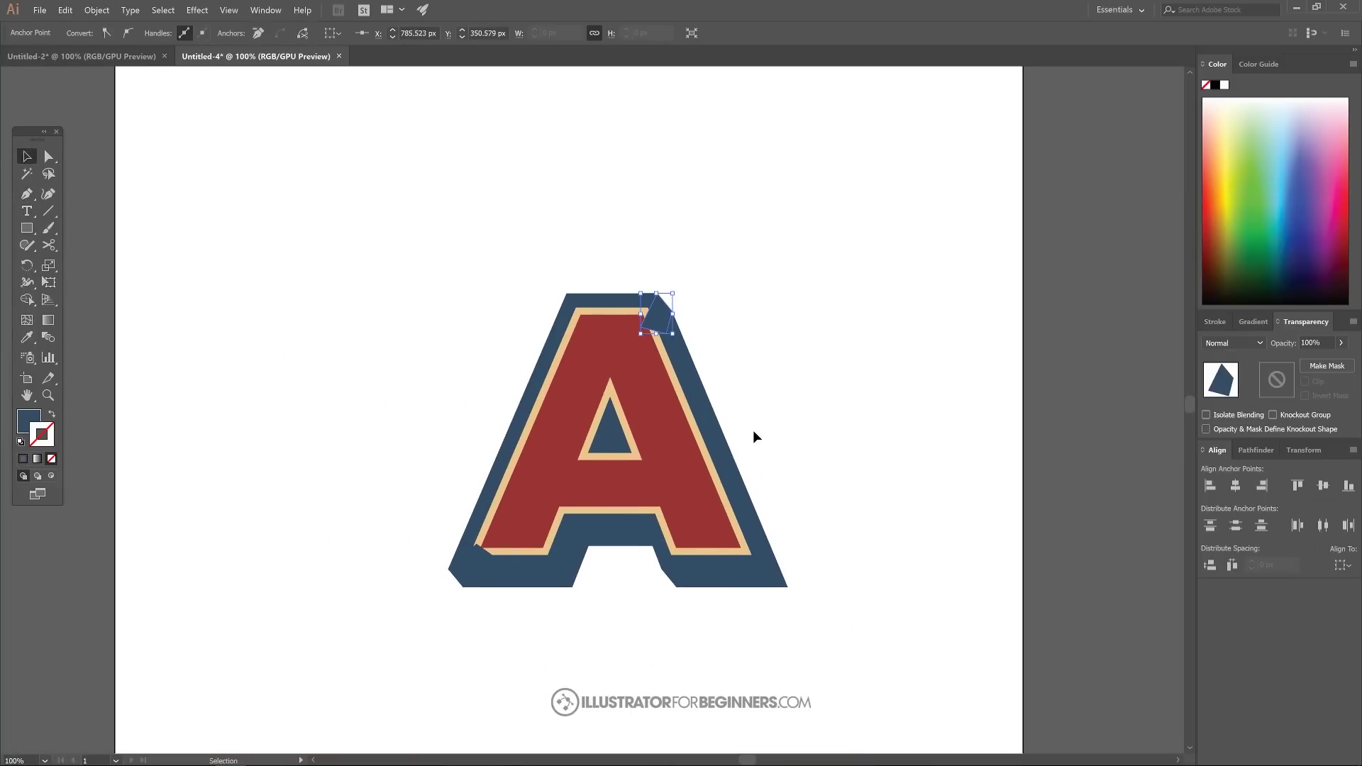
pyautogui.keyDown('shift'); pyautogui.click(465, 559); pyautogui.keyUp('shift')
pyautogui.keyDown('shift'); pyautogui.click(677, 578); pyautogui.keyUp('shift')
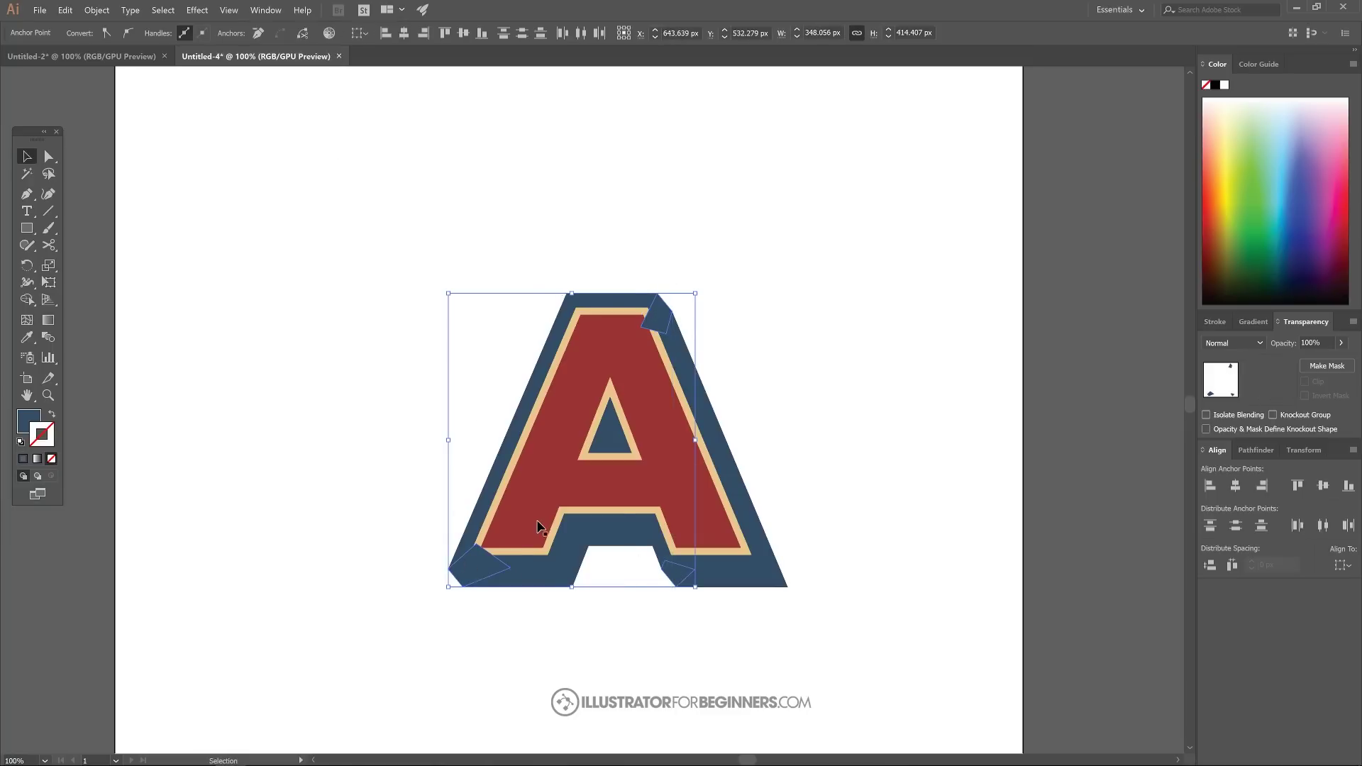
pyautogui.keyDown('shift'); pyautogui.click(570, 584); pyautogui.keyUp('shift')
pyautogui.rightClick(659, 319)
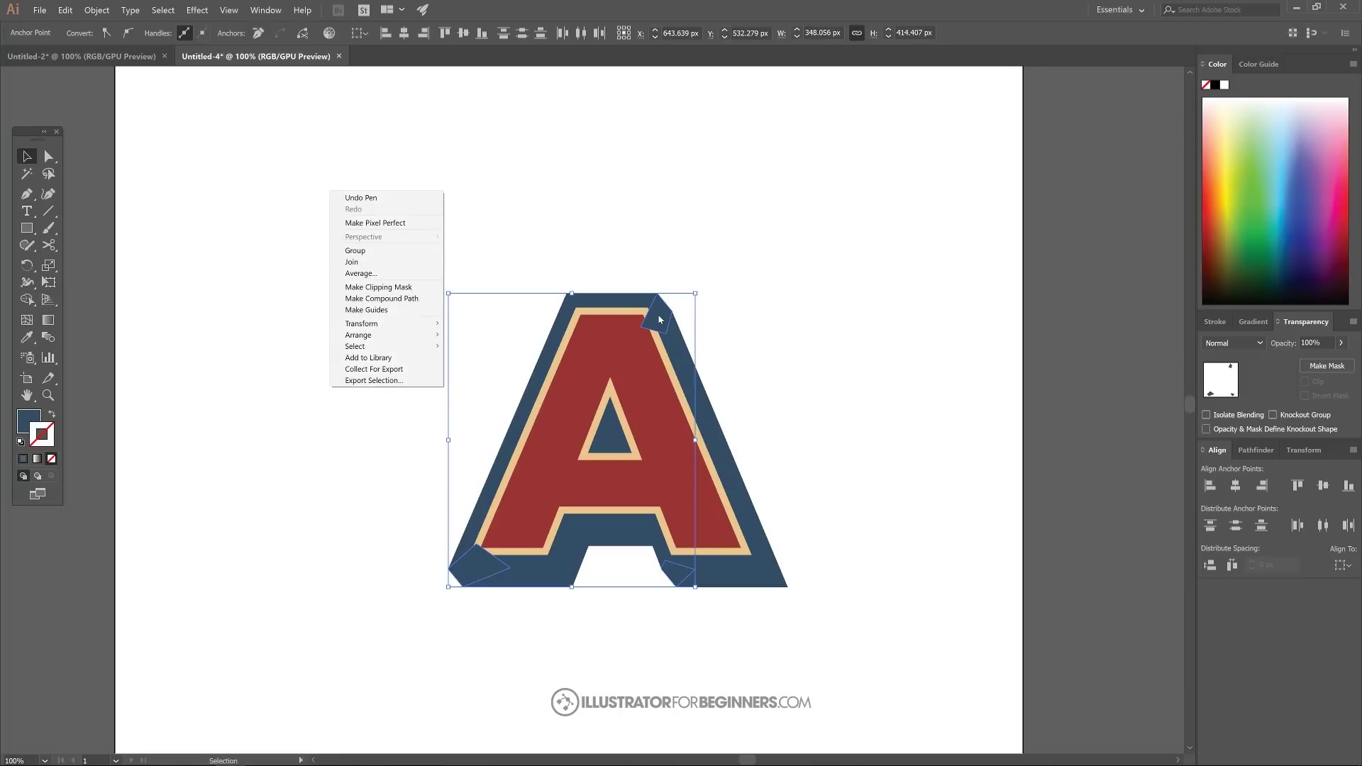
pyautogui.moveTo(380, 336)
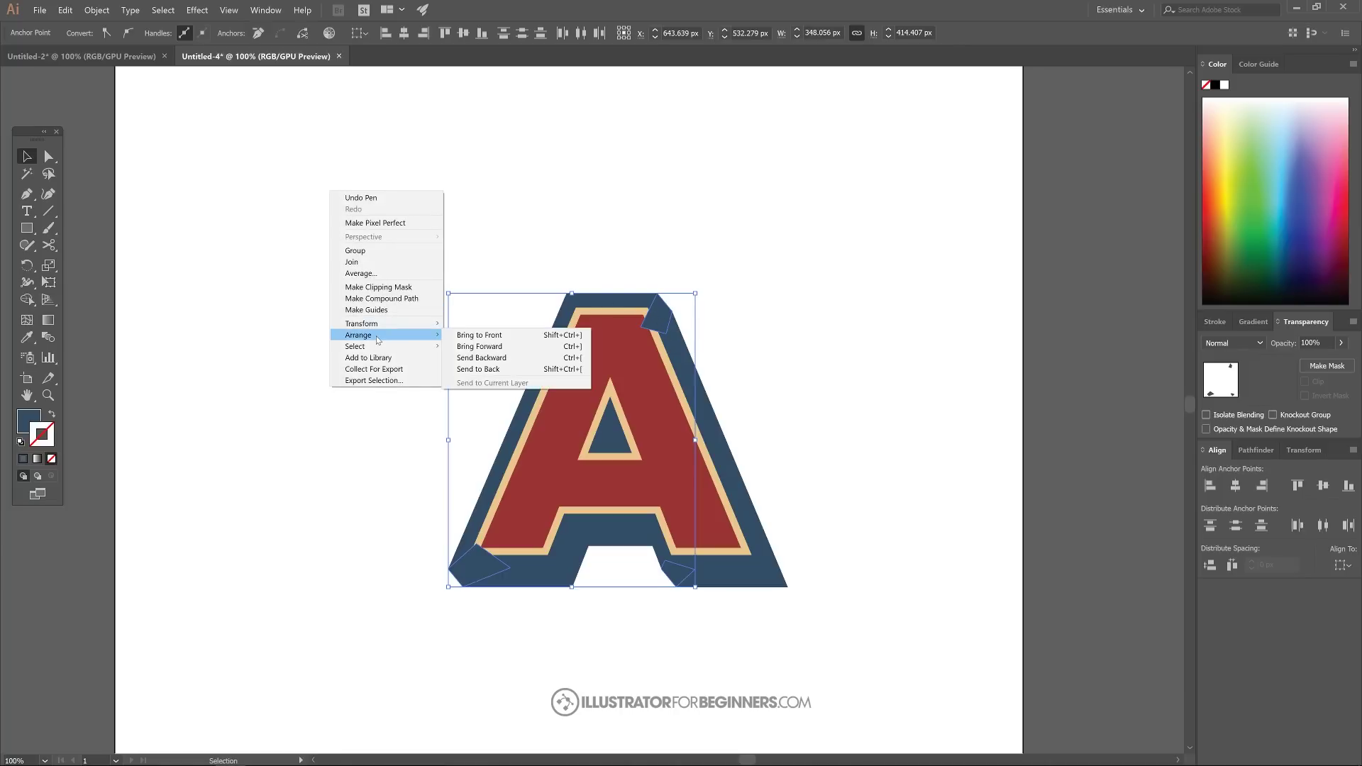
pyautogui.click(486, 370)
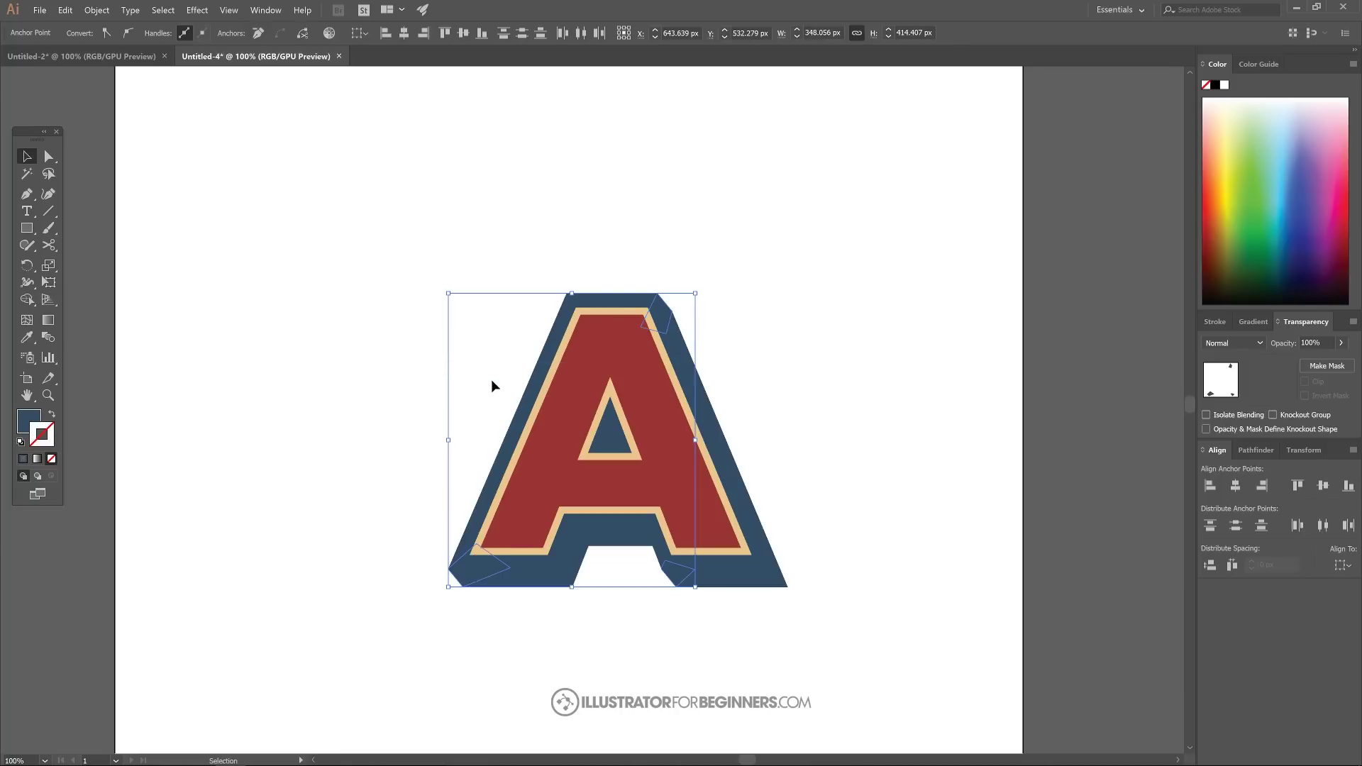
pyautogui.click(806, 373)
pyautogui.moveTo(850, 410); pyautogui.dragTo(794, 375)
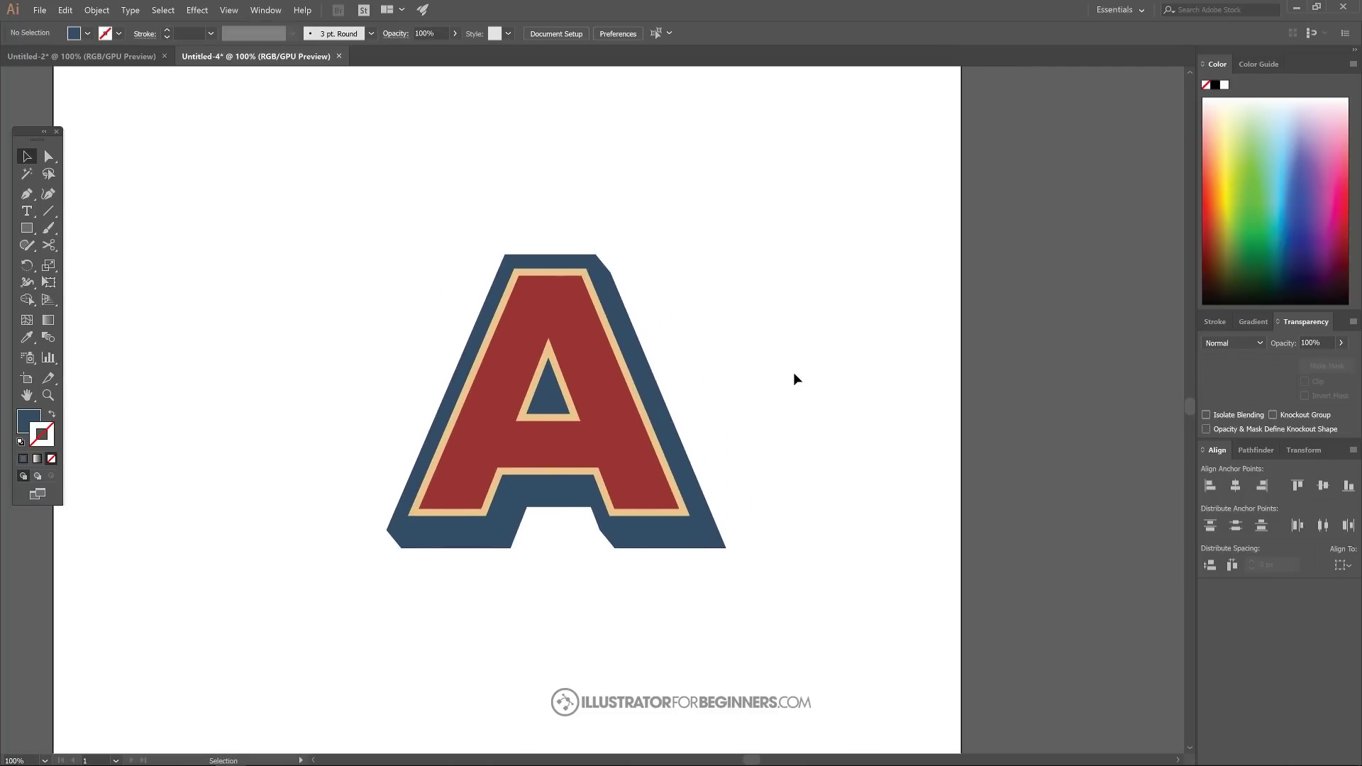
# Consult the striped reference artwork and draw a horizontal rectangle about 712 px wide and 24 px high across the letter's top.
pyautogui.scroll(-1, 747, 392)
pyautogui.click(89, 57)
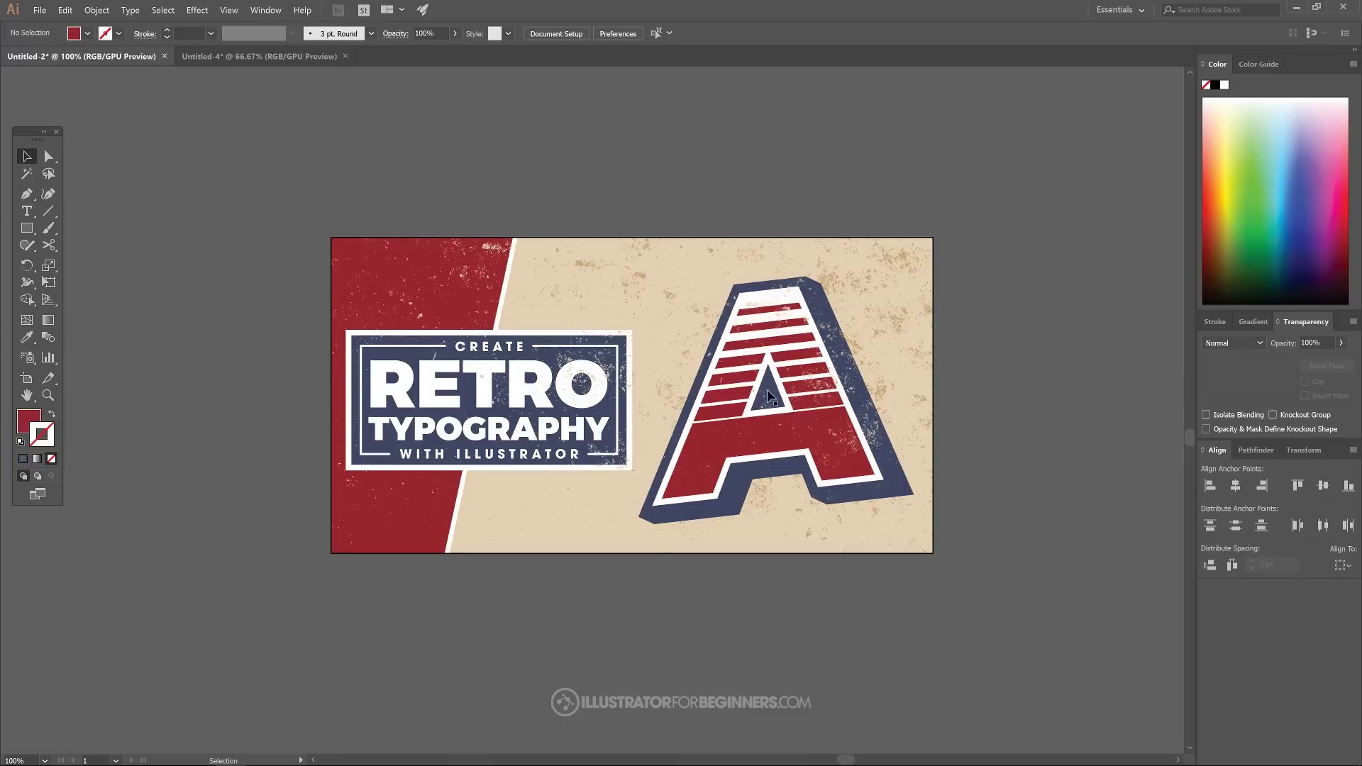
pyautogui.click(265, 56)
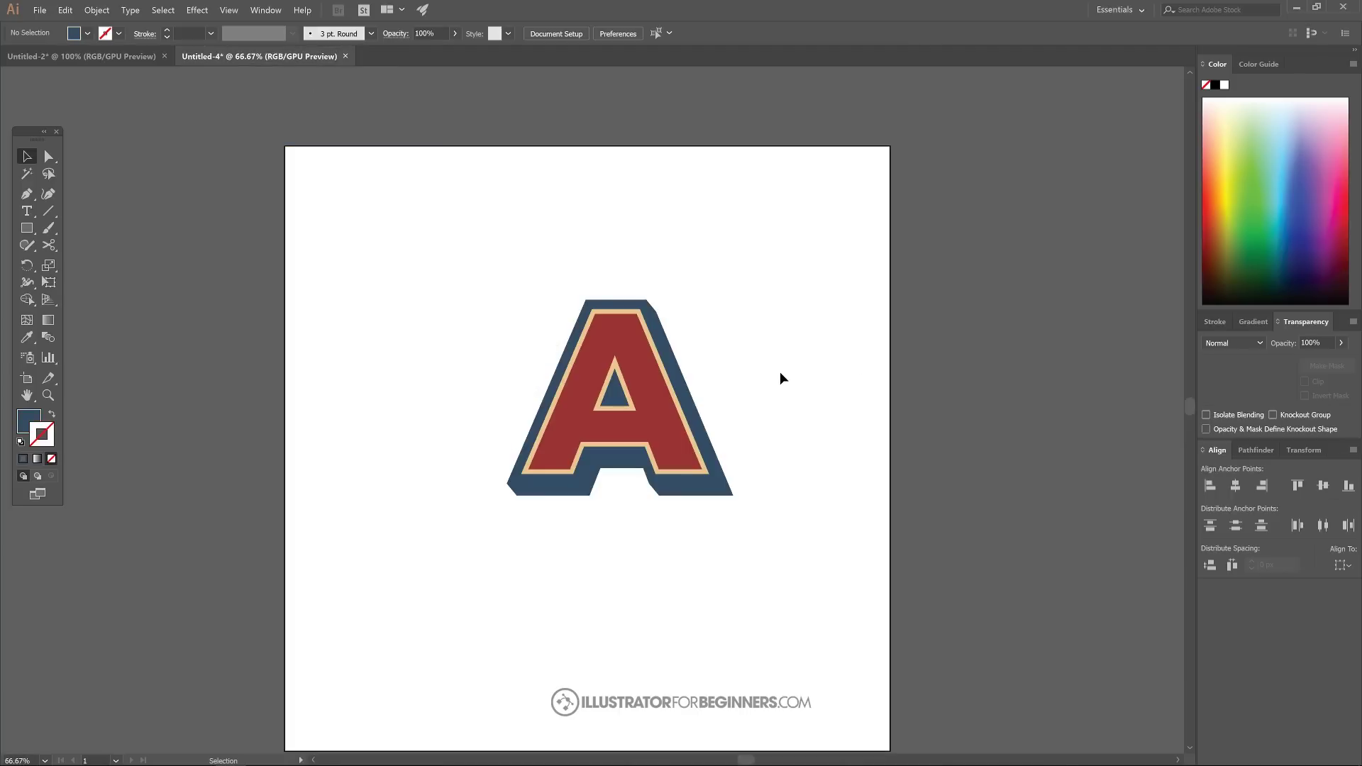
pyautogui.click(26, 227)
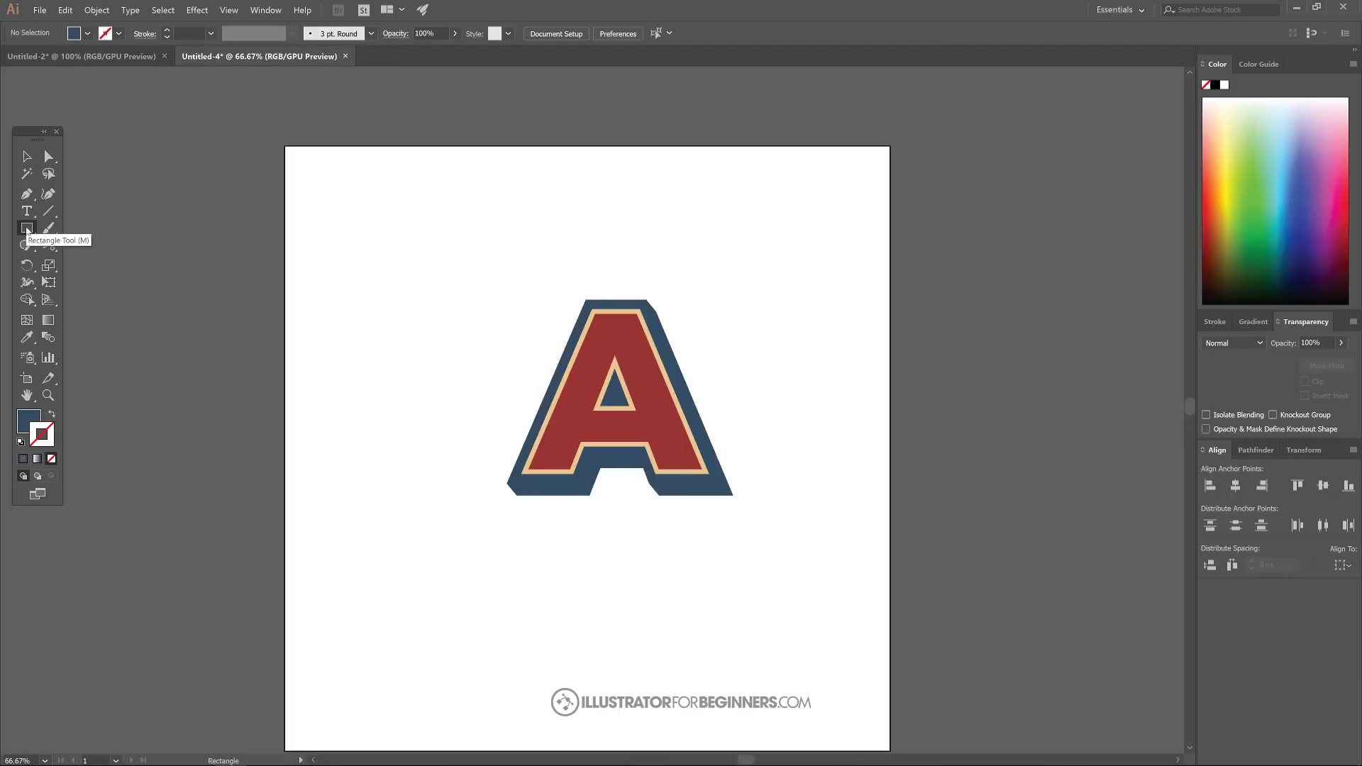
pyautogui.moveTo(461, 308); pyautogui.dragTo(799, 320)
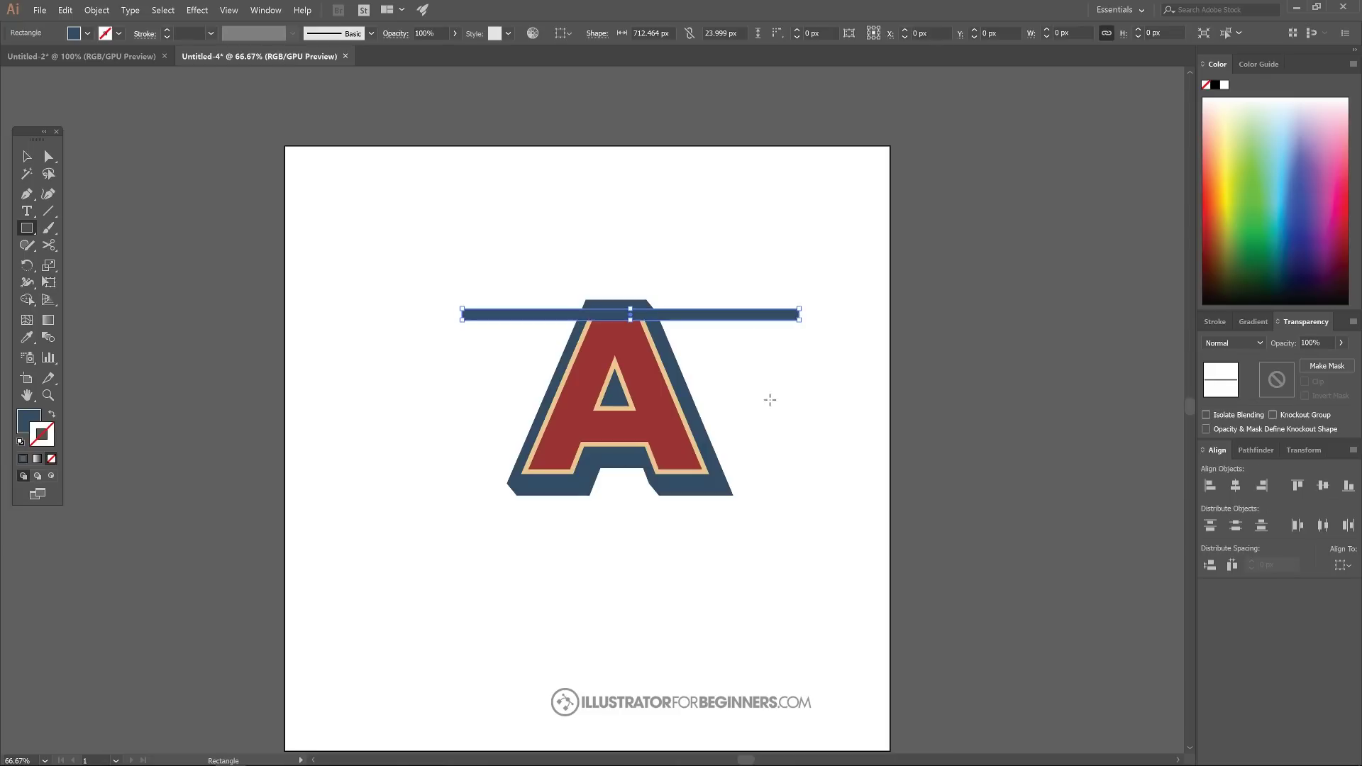
# Give the horizontal rectangle a light green fill and no stroke.
pyautogui.press('x')
pyautogui.click(1259, 191)
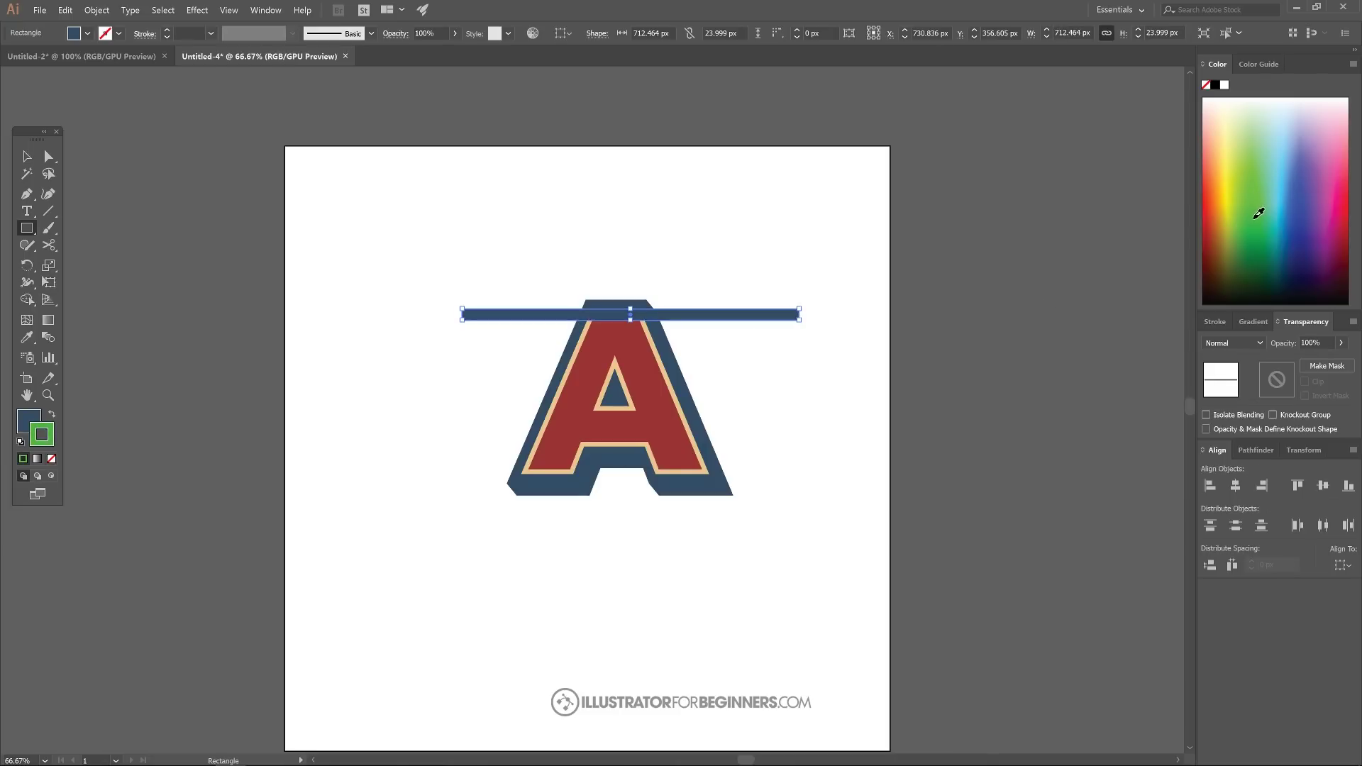
pyautogui.click(1254, 214)
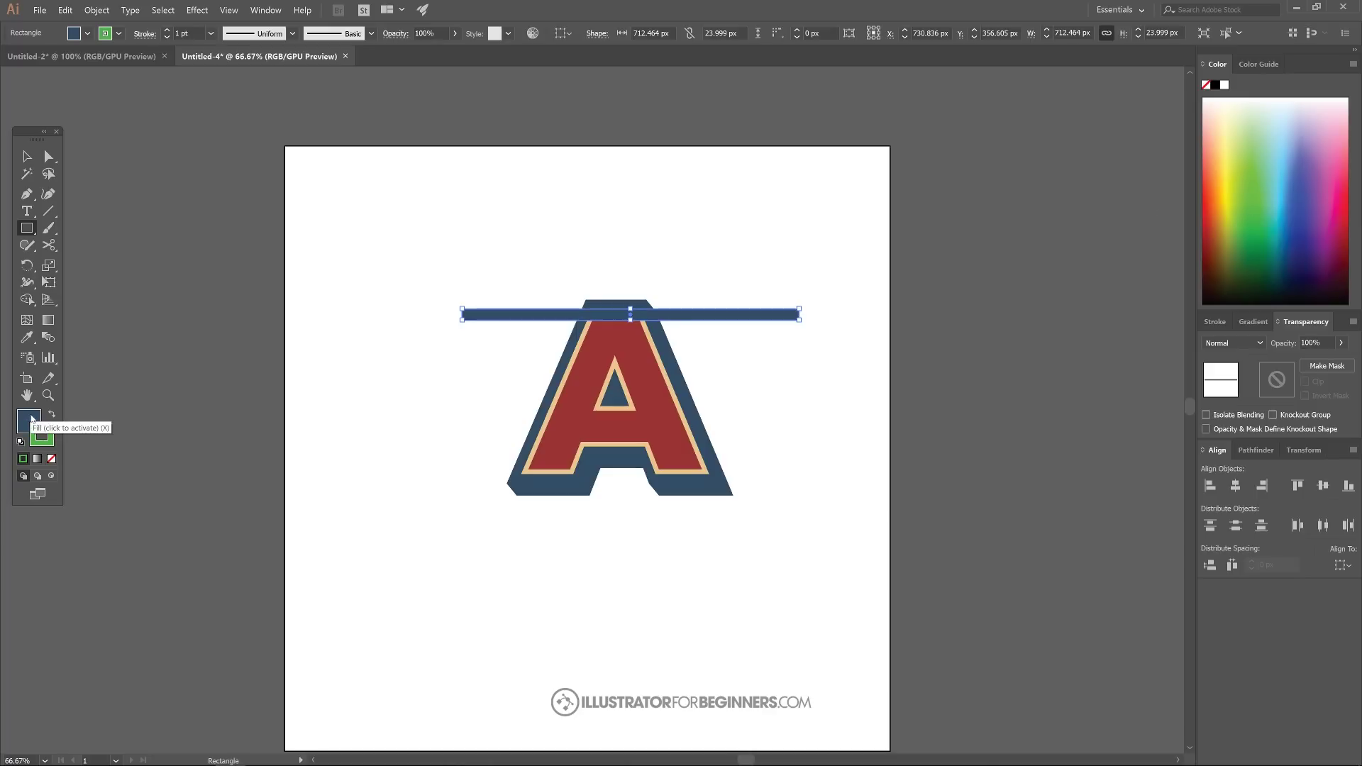
pyautogui.click(29, 420)
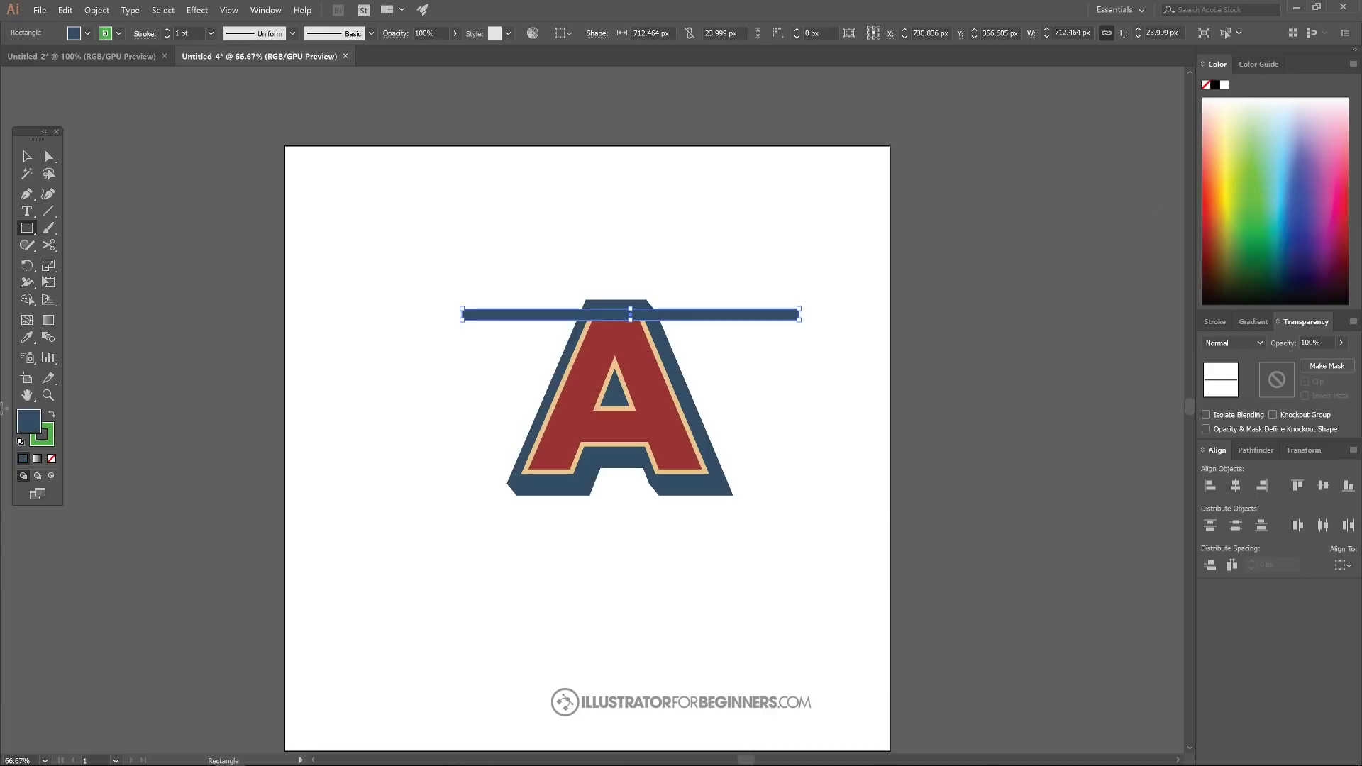
pyautogui.click(1253, 188)
pyautogui.click(1253, 187)
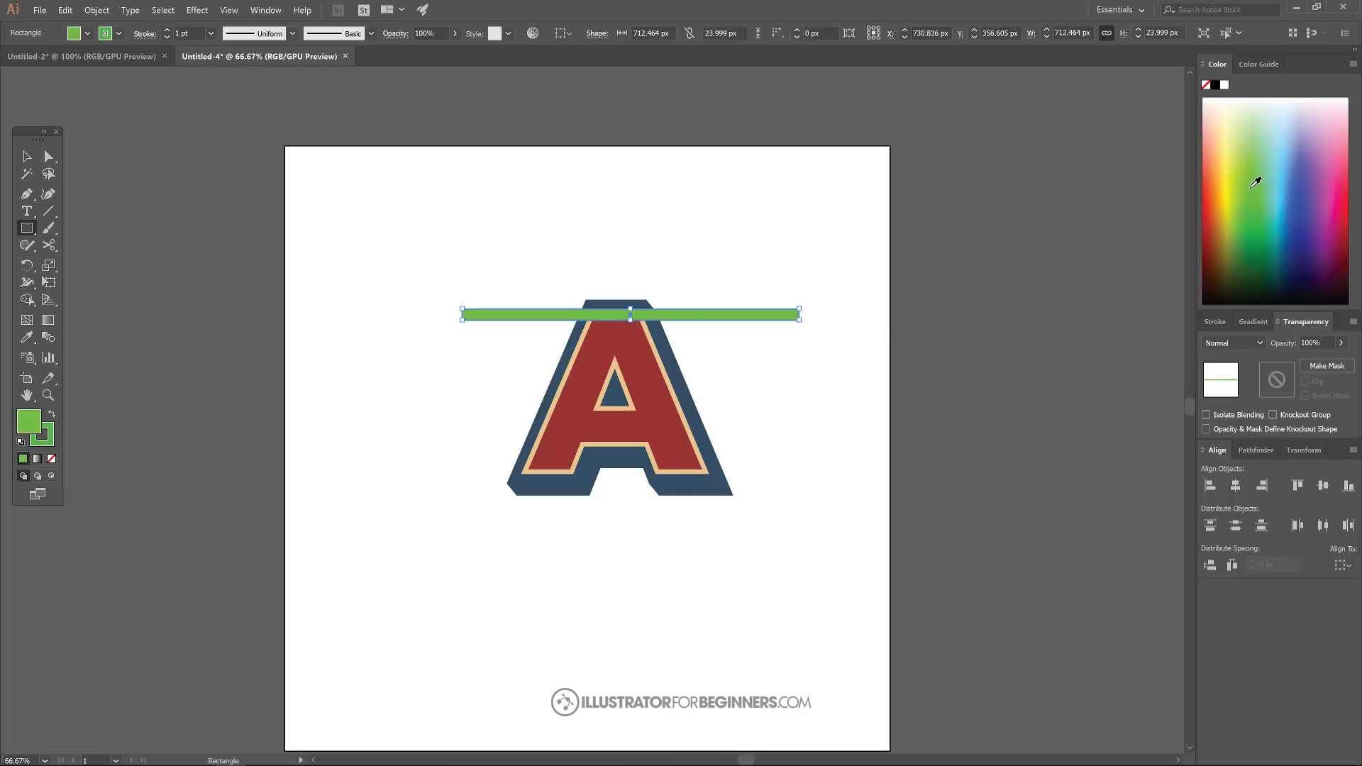
pyautogui.click(111, 34)
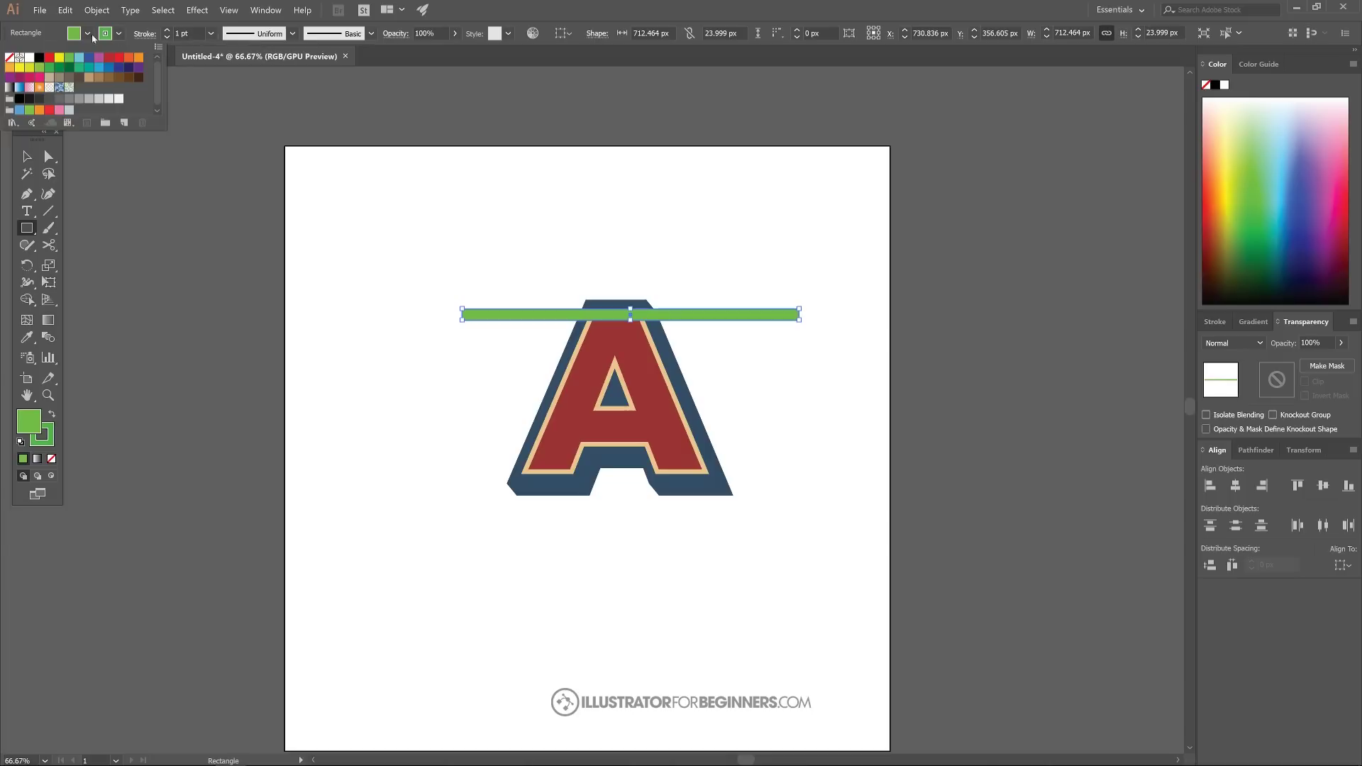
pyautogui.click(11, 62)
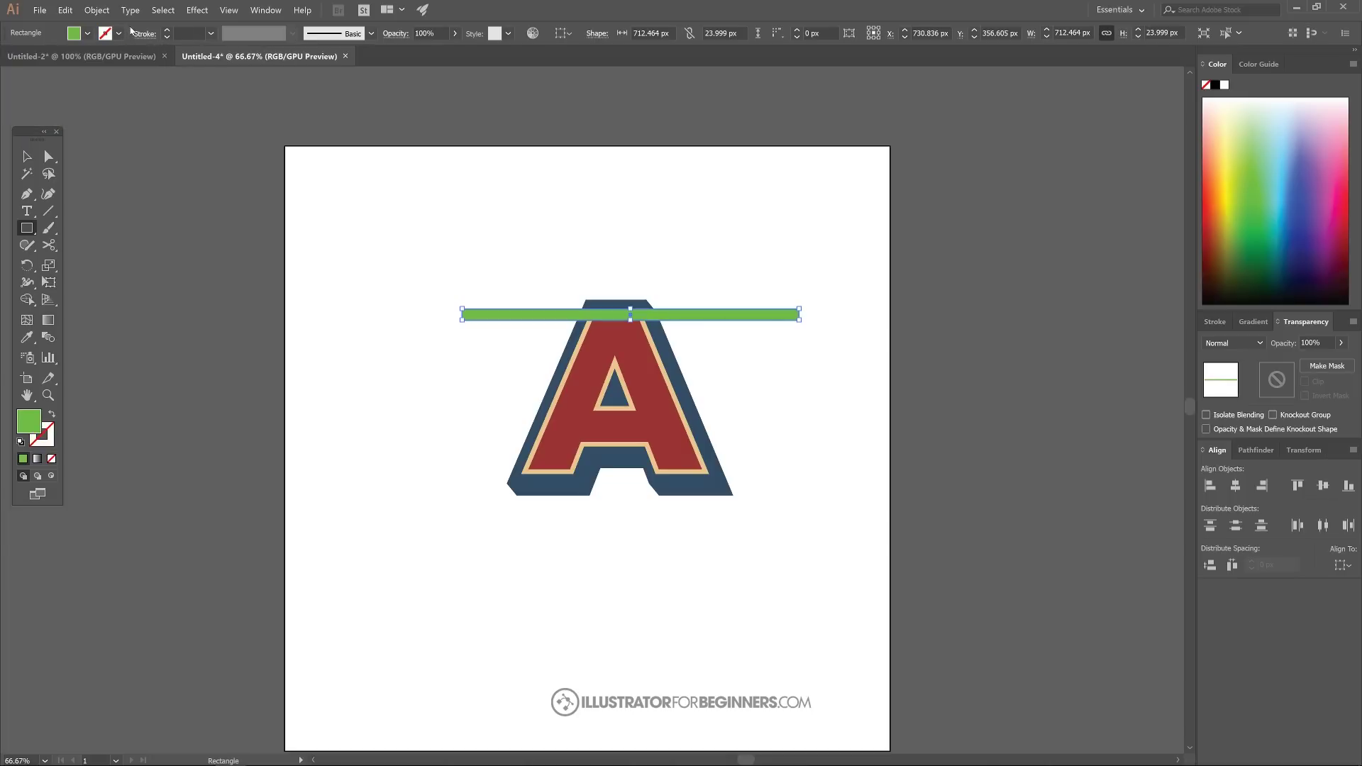
# Lower the green strip's opacity to 47%.
pyautogui.click(454, 33)
pyautogui.moveTo(454, 51); pyautogui.dragTo(424, 51)
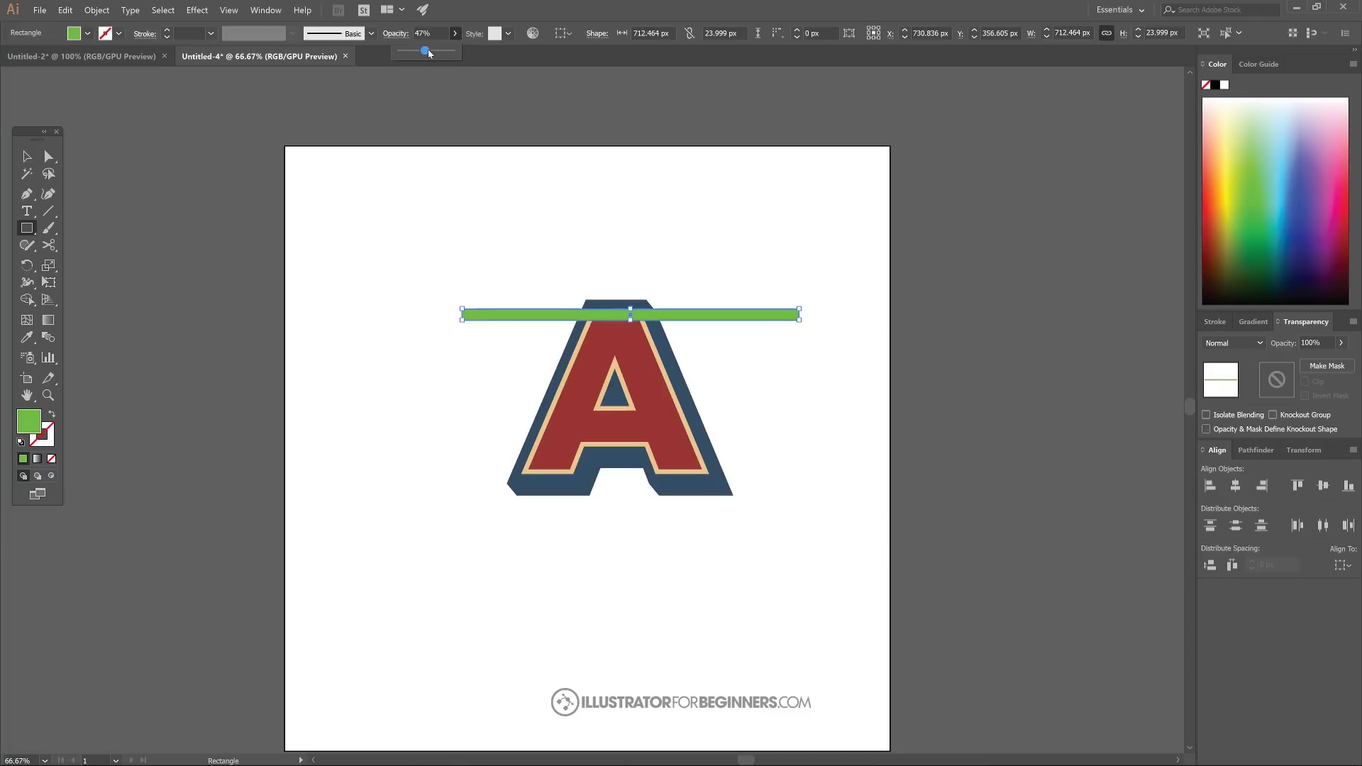
pyautogui.click(492, 59)
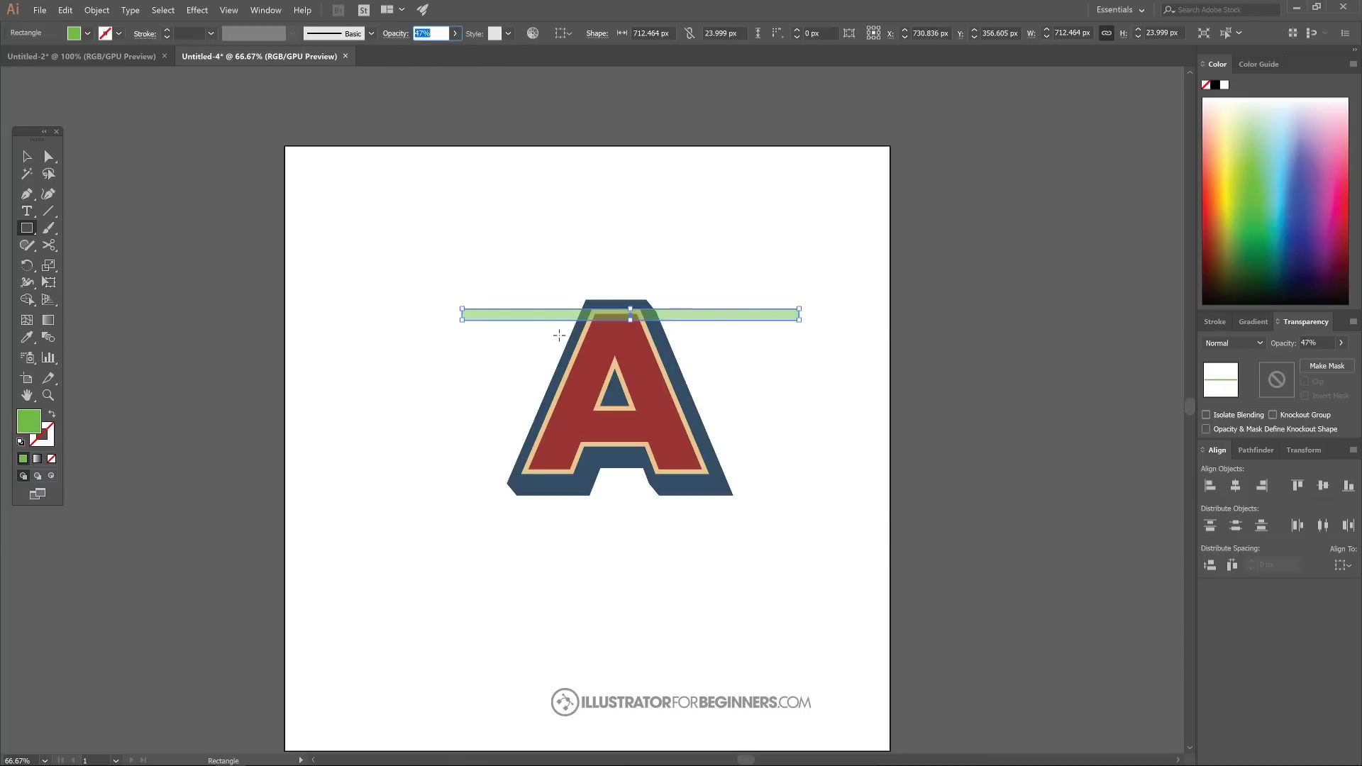
pyautogui.moveTo(496, 313); pyautogui.dragTo(584, 334)
pyautogui.hotkey('ctrl', 'z')
# Snap the green strip's upper left corner to the upper left corner of the red letter layer.
pyautogui.click(28, 157)
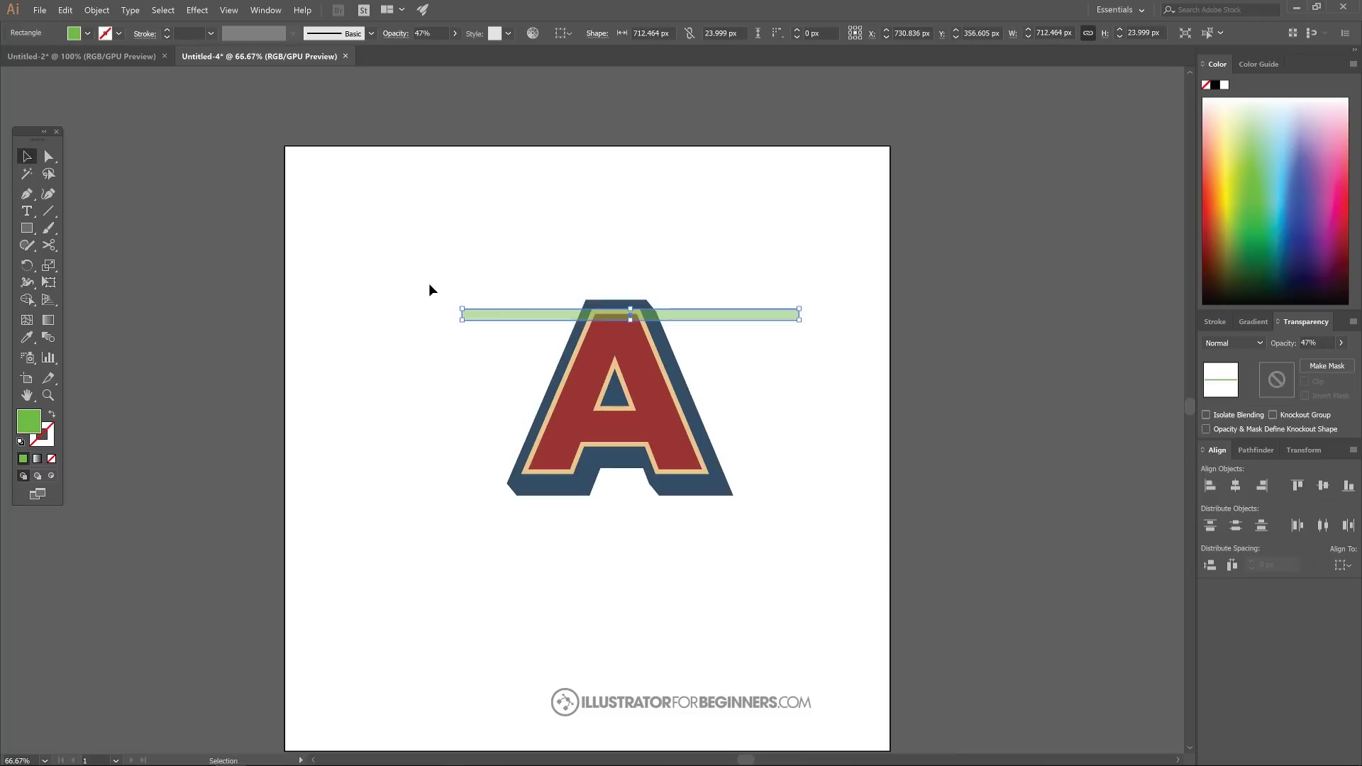
pyautogui.press('a')
pyautogui.click(463, 311)
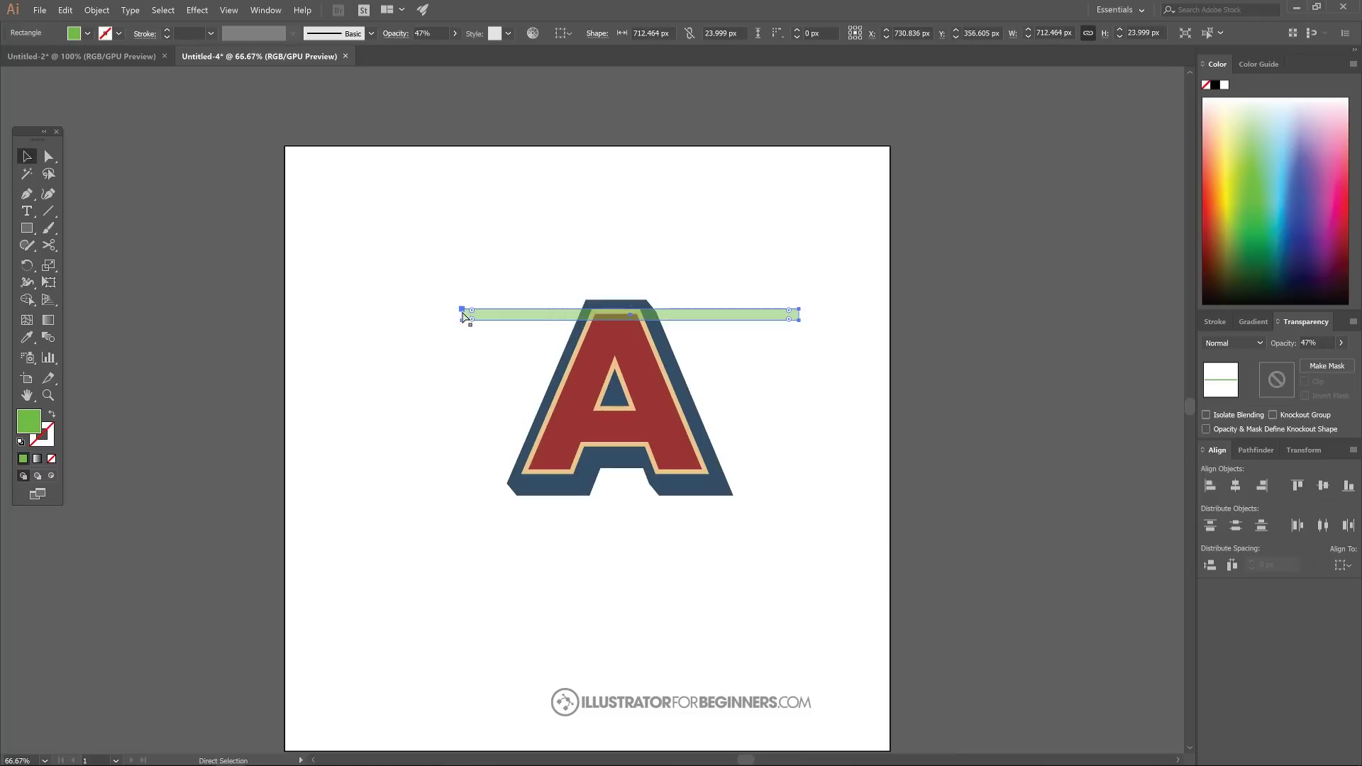
pyautogui.moveTo(465, 314); pyautogui.dragTo(599, 319)
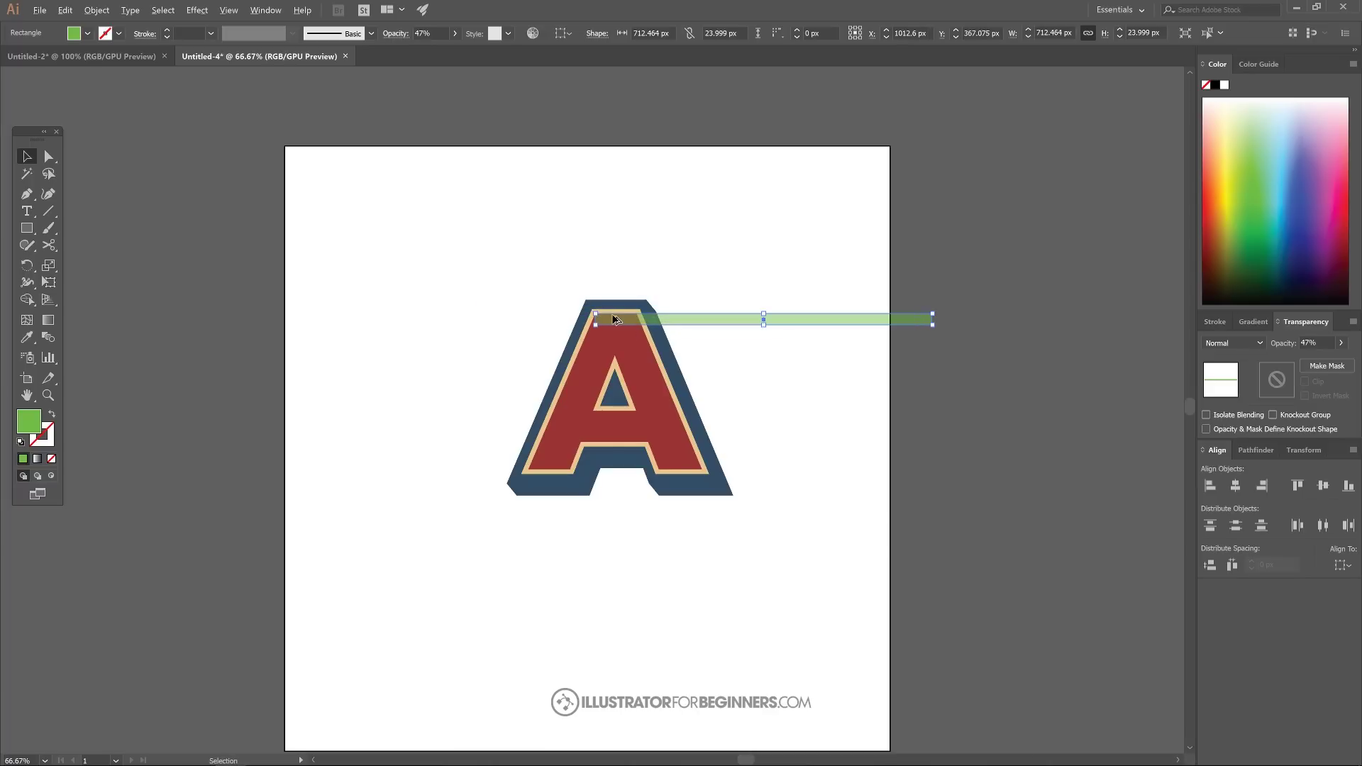
# Slide the strip horizontally until it spans both sides of the letter and reduce its height to about 18.6 px.
pyautogui.scroll(5, 613, 316)
pyautogui.scroll(-3, 600, 343)
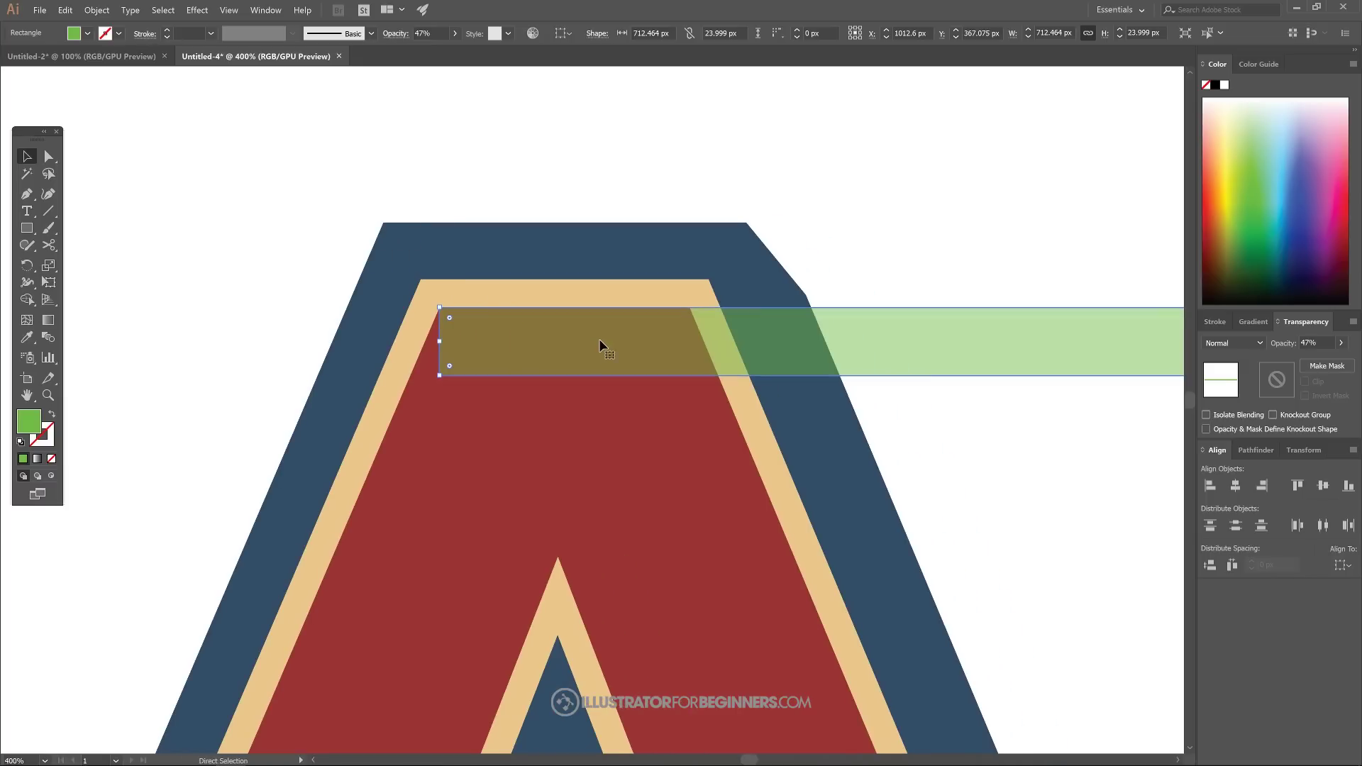
pyautogui.moveTo(1066, 341); pyautogui.dragTo(717, 343)
pyautogui.scroll(-1, 622, 380)
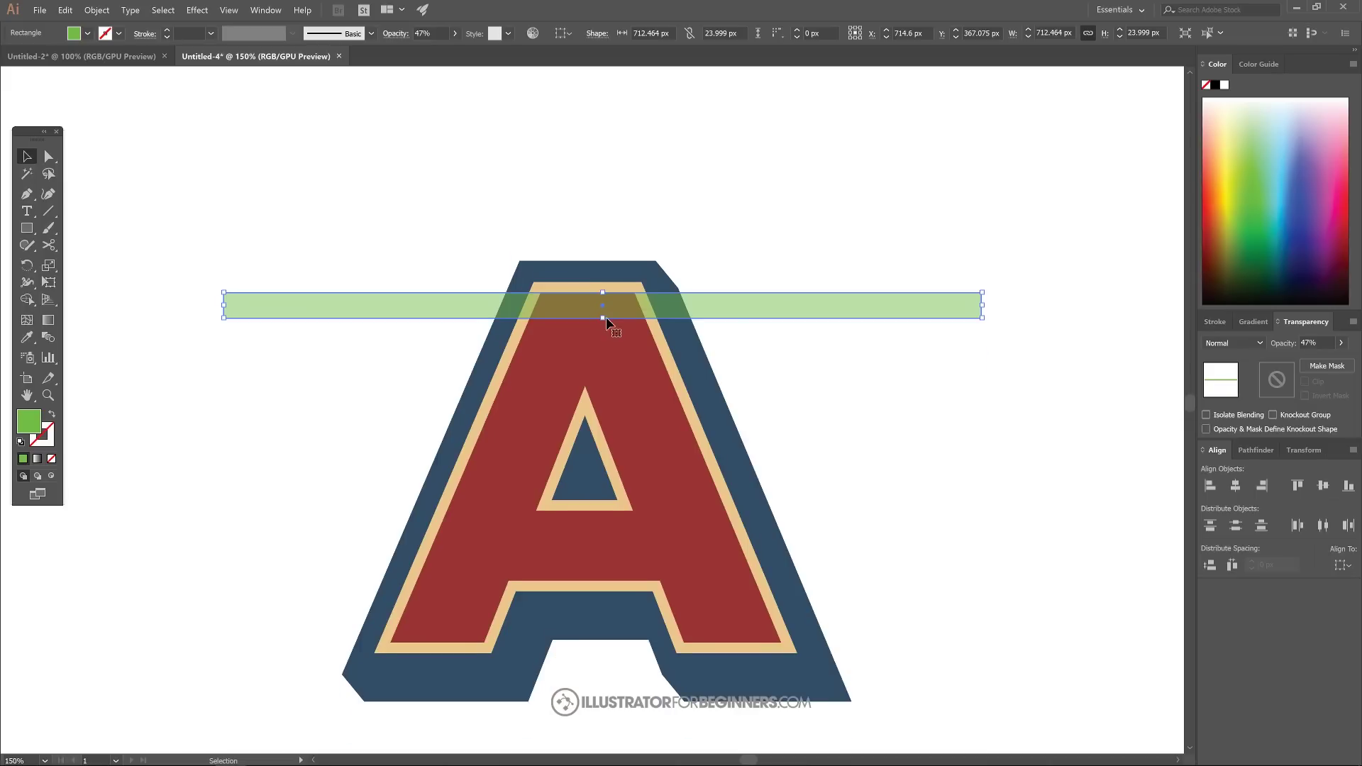
pyautogui.moveTo(603, 318); pyautogui.dragTo(603, 312)
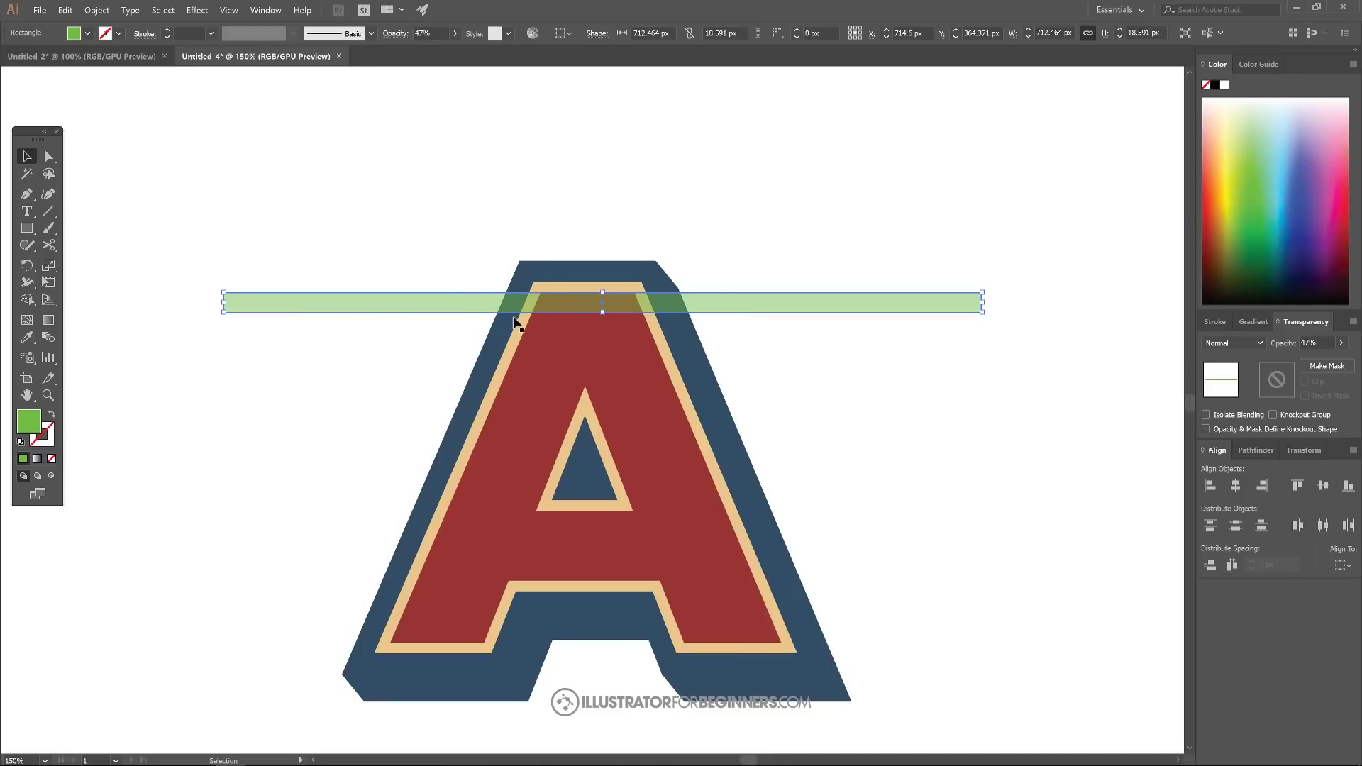
# Duplicate the strip down to the base of the tan triangle around the letter's counter and thin the copy to about 2.8 px high.
pyautogui.moveTo(440, 303); pyautogui.dragTo(464, 454)
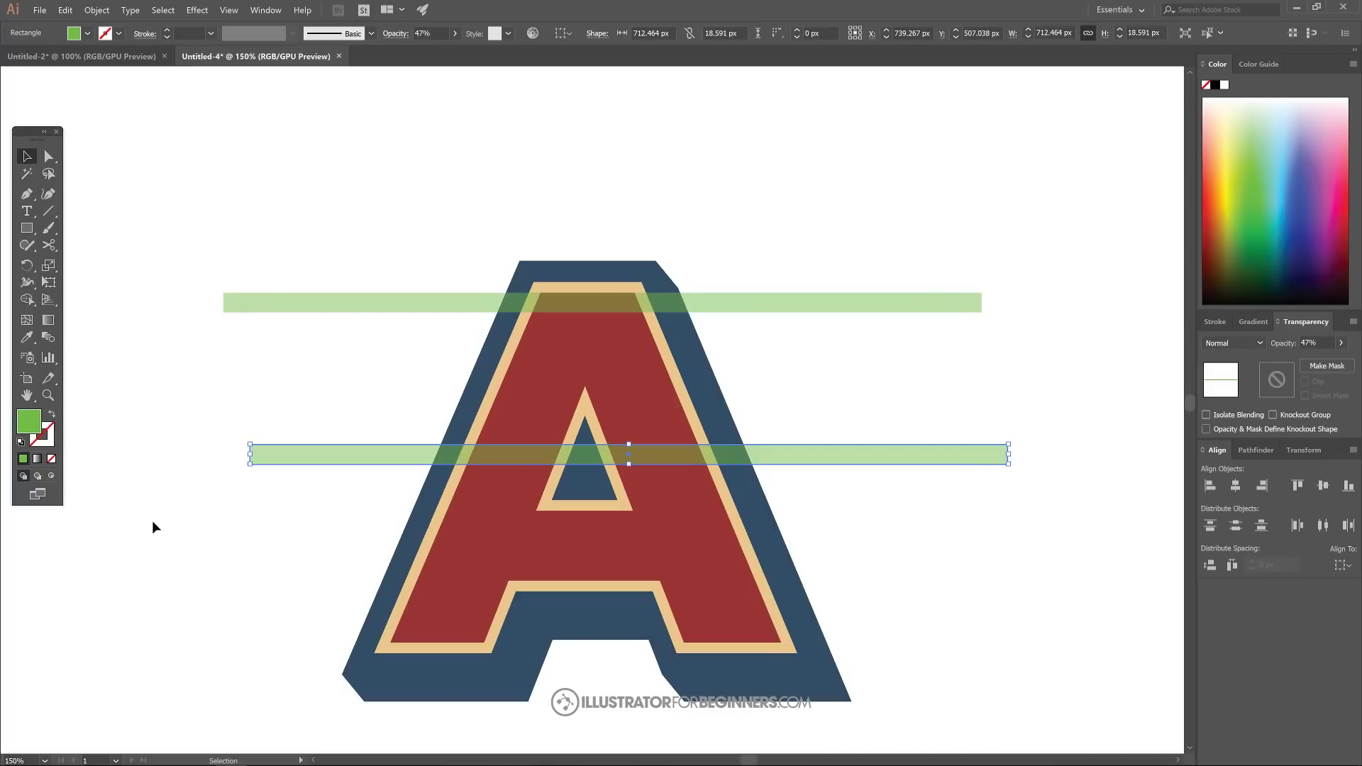
pyautogui.press('a')
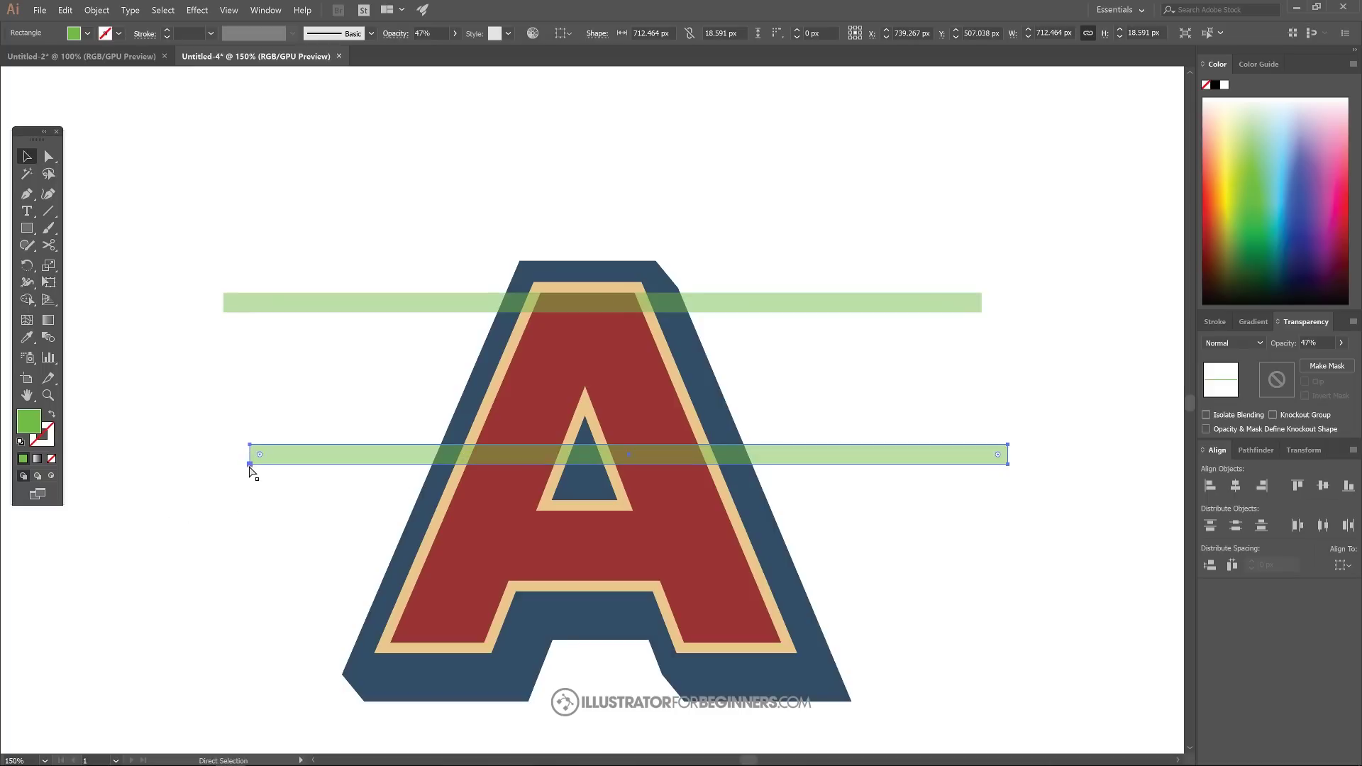
pyautogui.moveTo(250, 467); pyautogui.dragTo(539, 513)
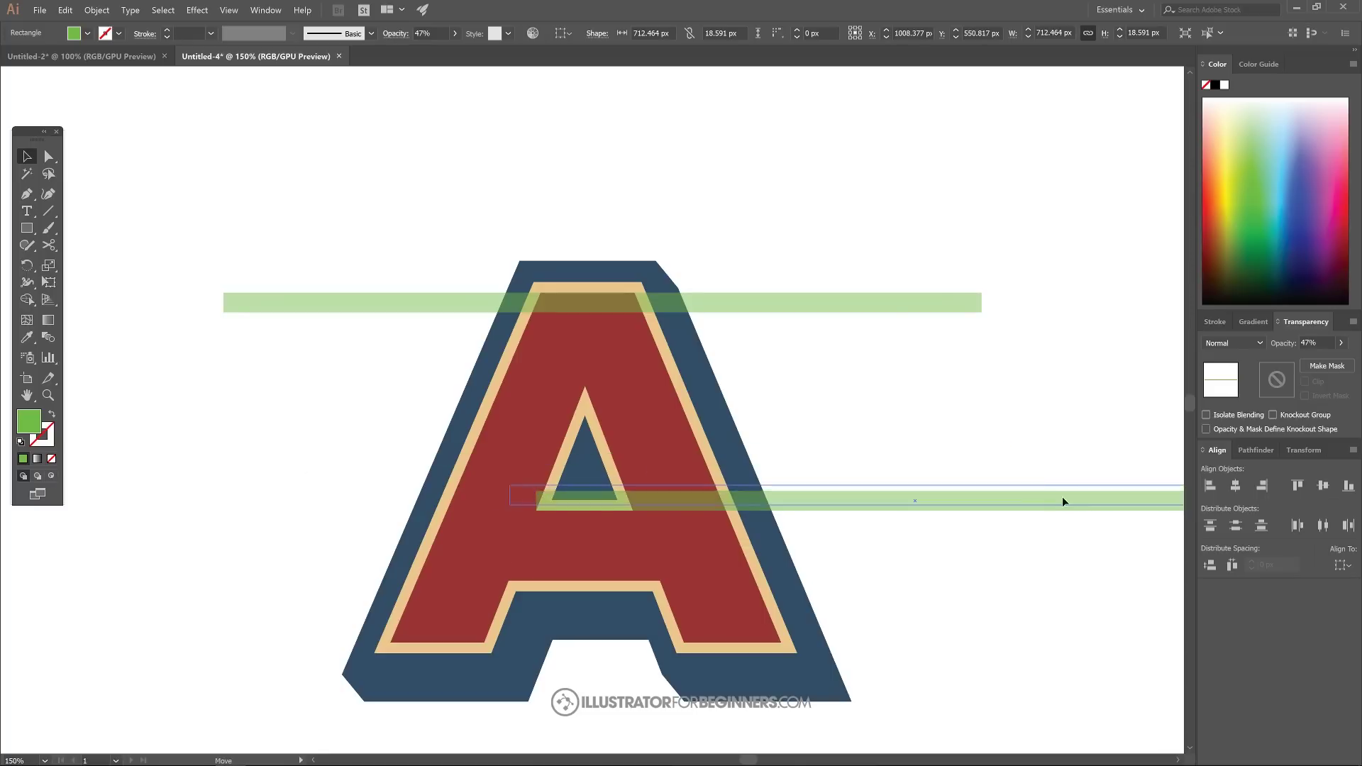
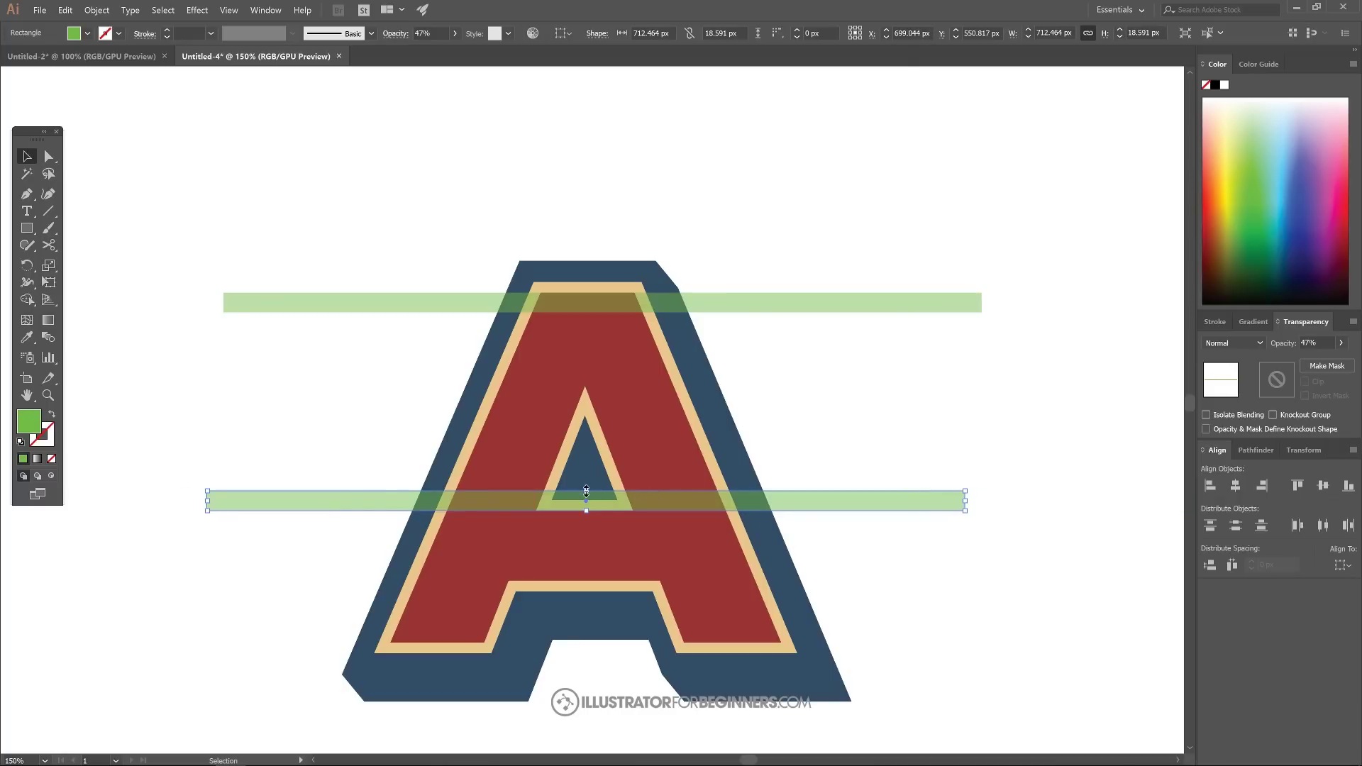
pyautogui.moveTo(586, 491); pyautogui.dragTo(599, 510)
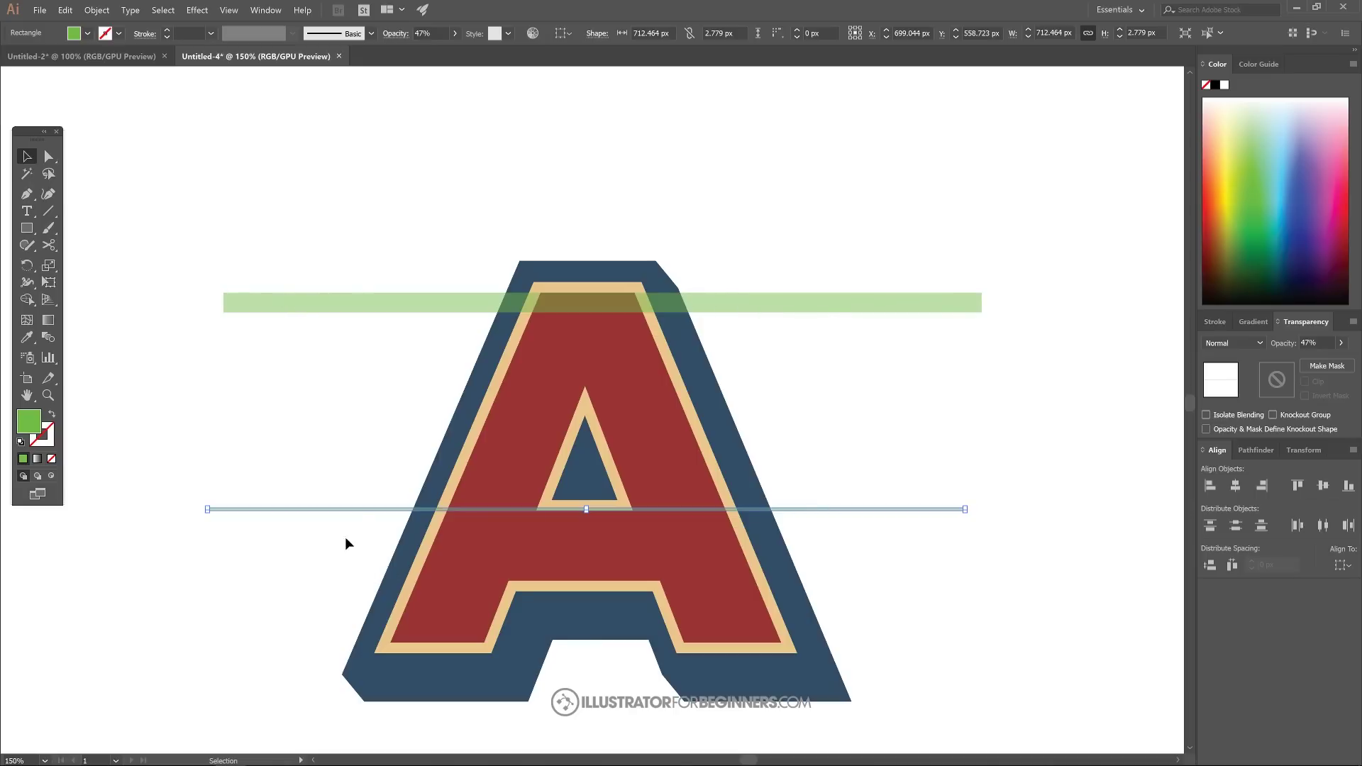
# Select both green strips and make a blend between them.
pyautogui.keyDown('shift'); pyautogui.click(325, 300); pyautogui.keyUp('shift')
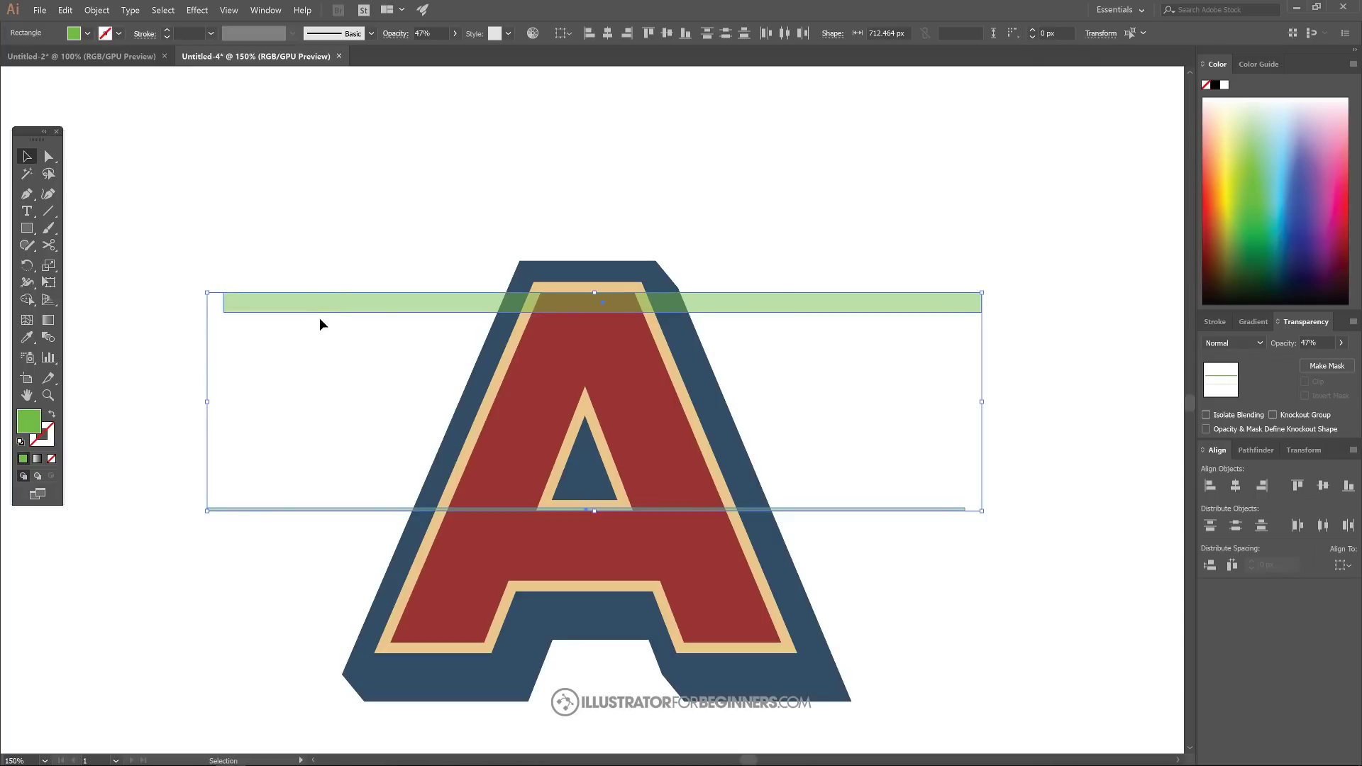
pyautogui.click(107, 10)
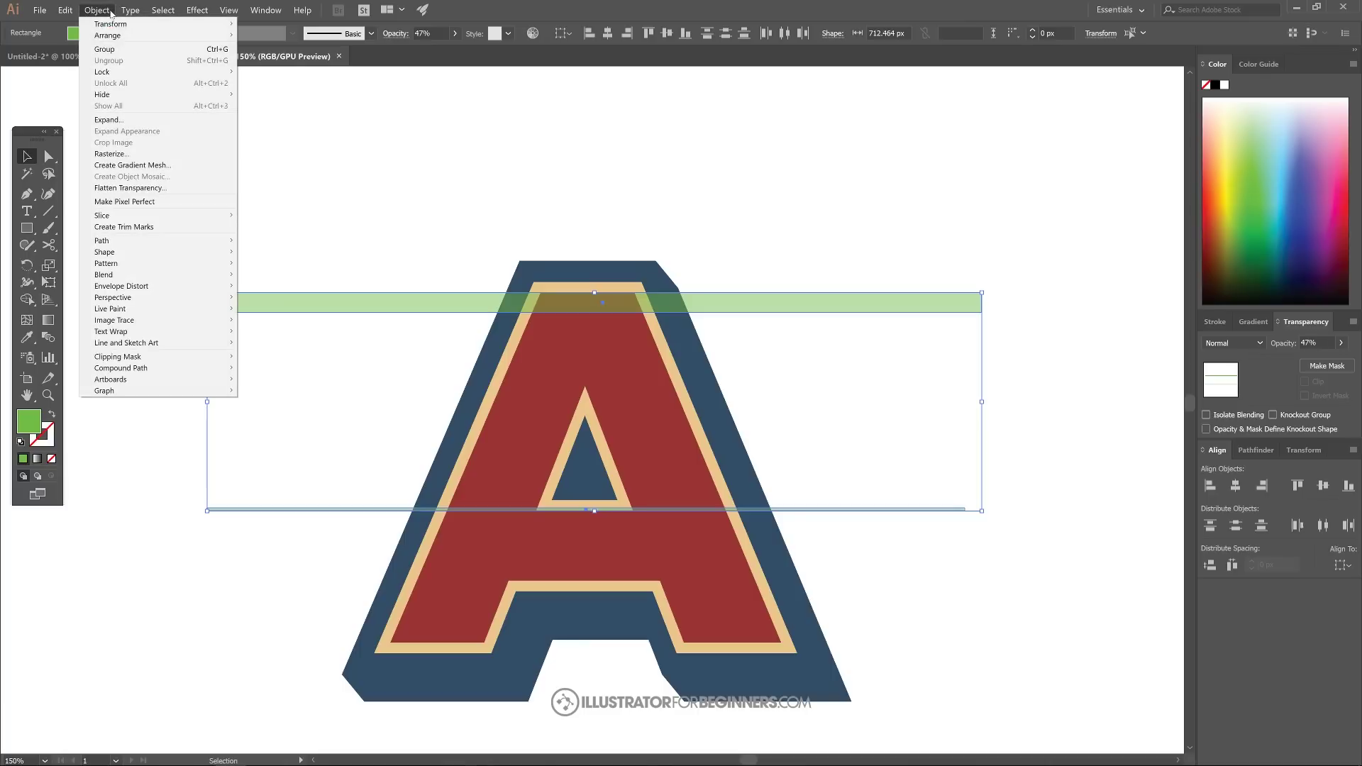
pyautogui.moveTo(173, 275)
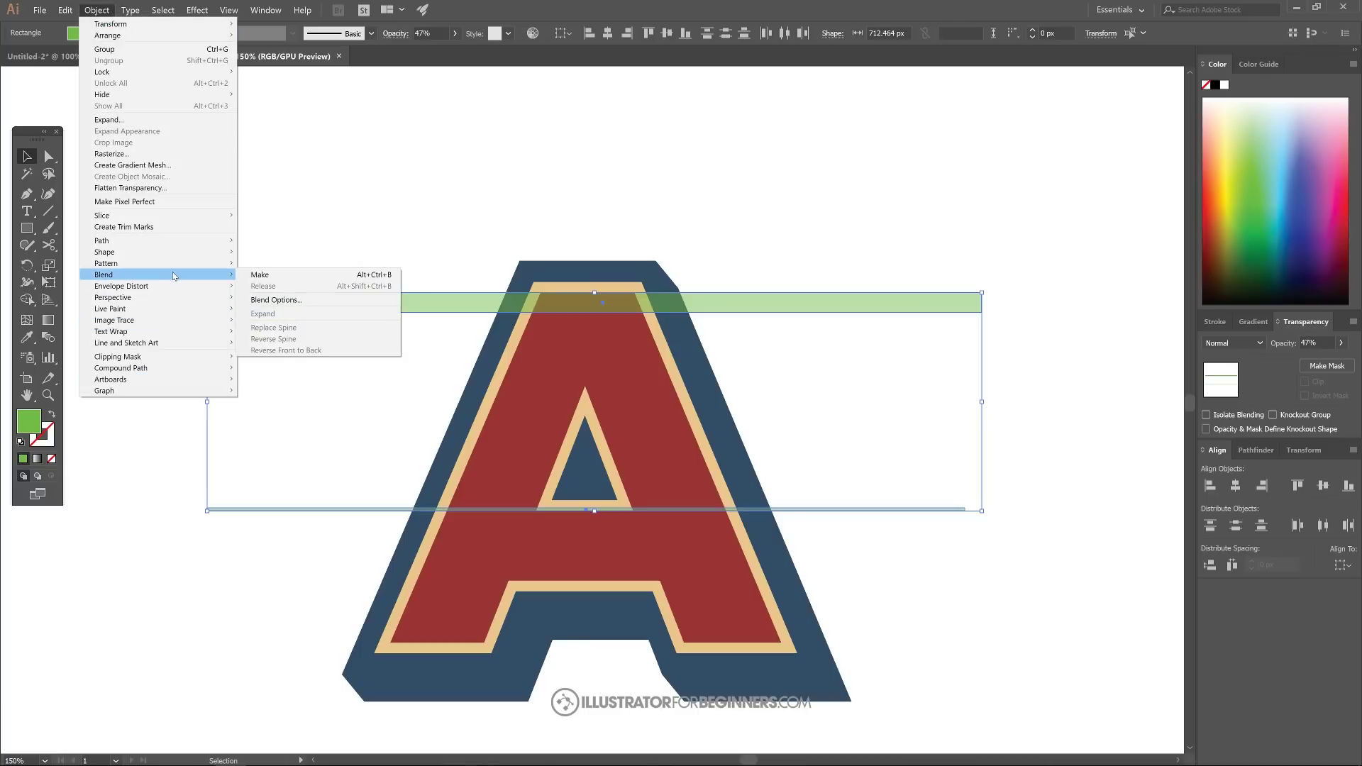
pyautogui.click(293, 280)
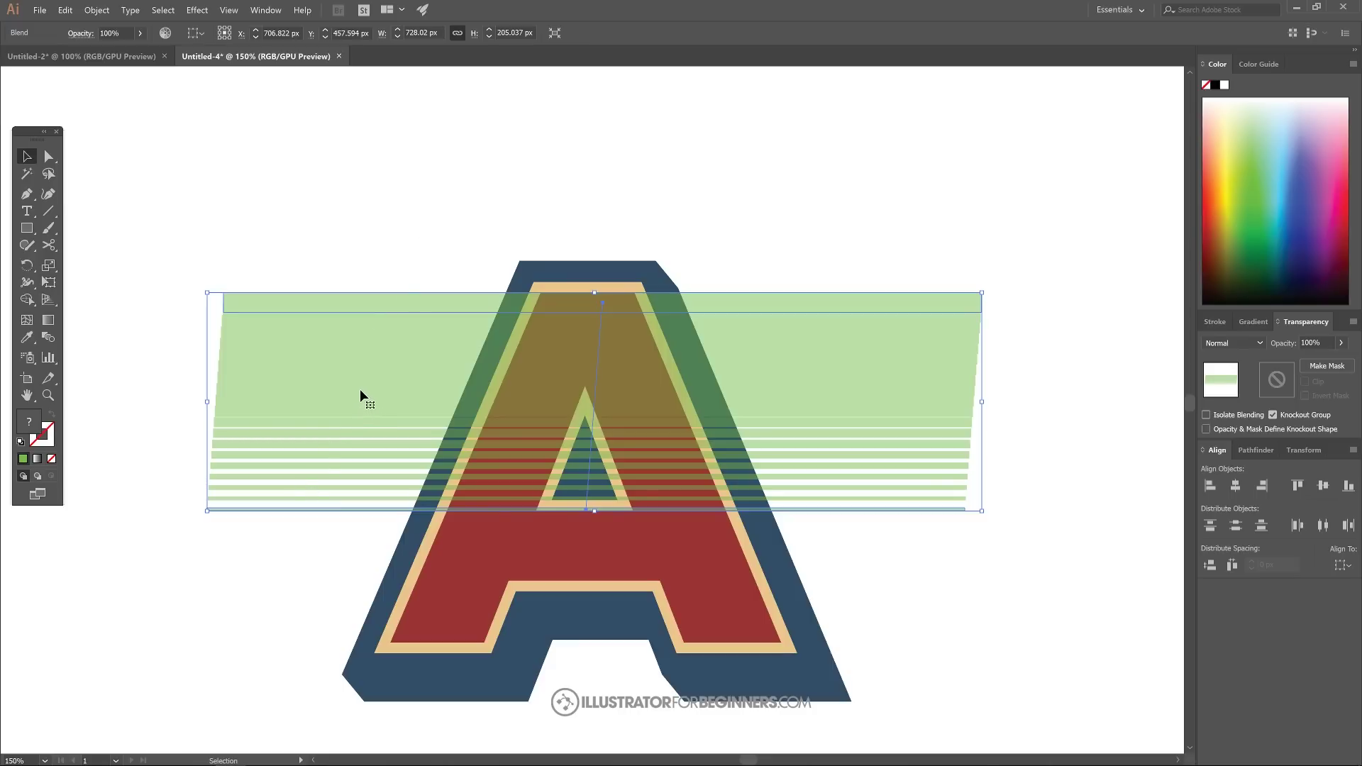
# Set the green strips' blend spacing to 6 specified steps and preview it on the letter.
pyautogui.click(96, 11)
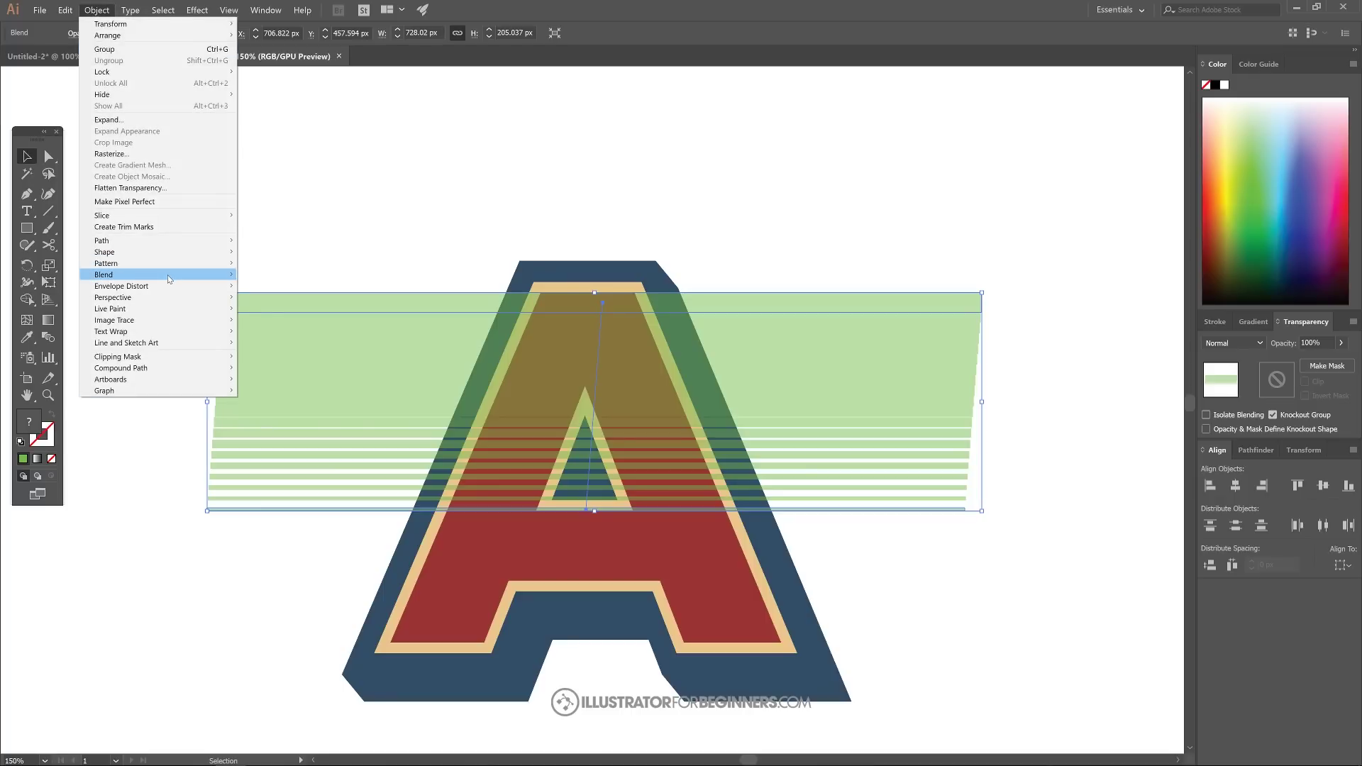
pyautogui.moveTo(171, 276)
pyautogui.click(276, 301)
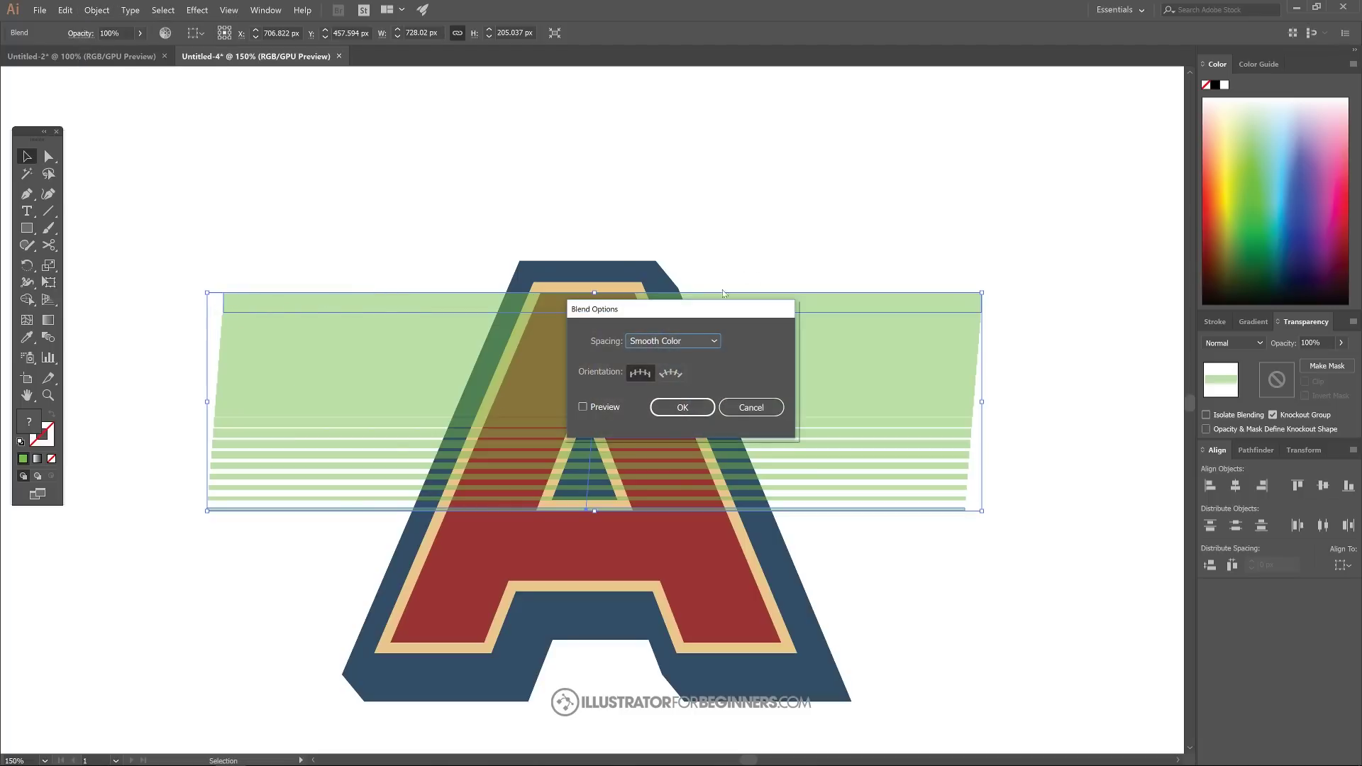
pyautogui.moveTo(707, 317); pyautogui.dragTo(905, 206)
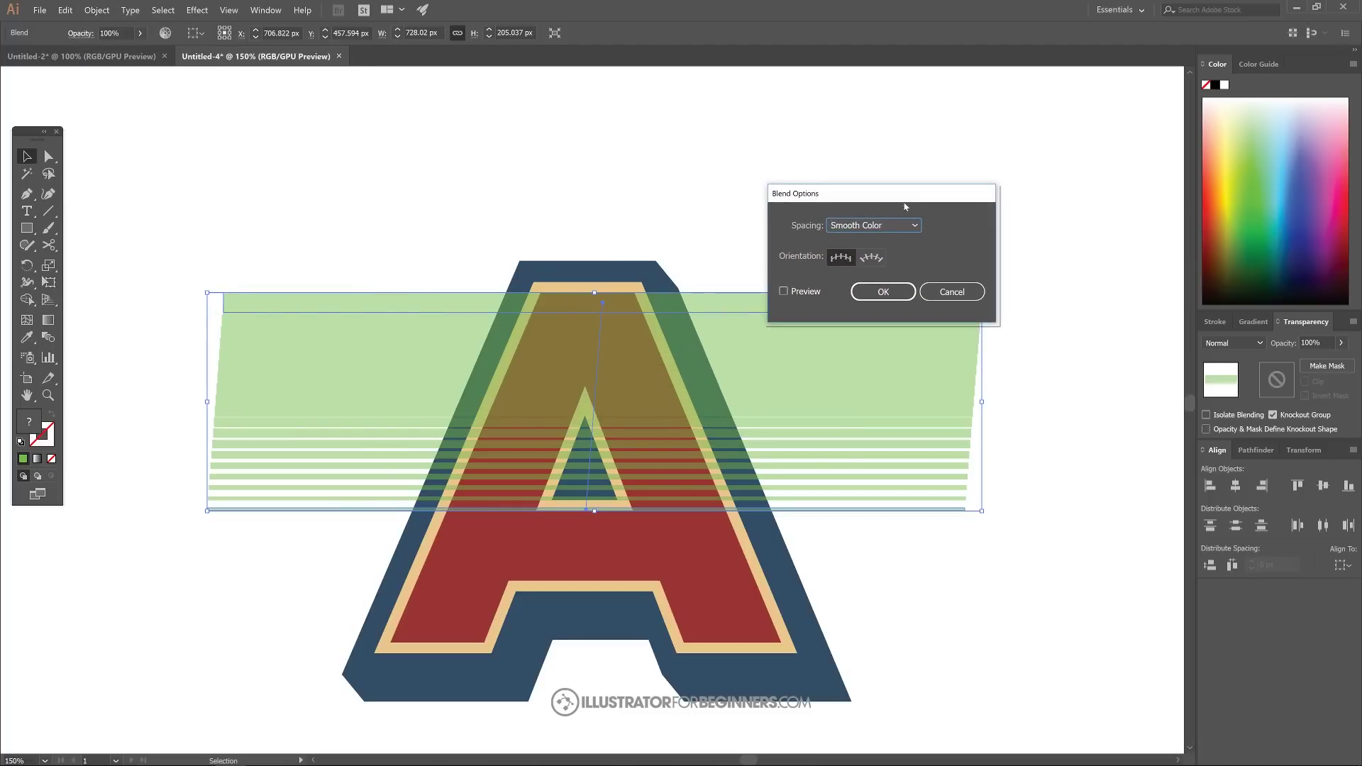
pyautogui.click(857, 225)
pyautogui.click(869, 256)
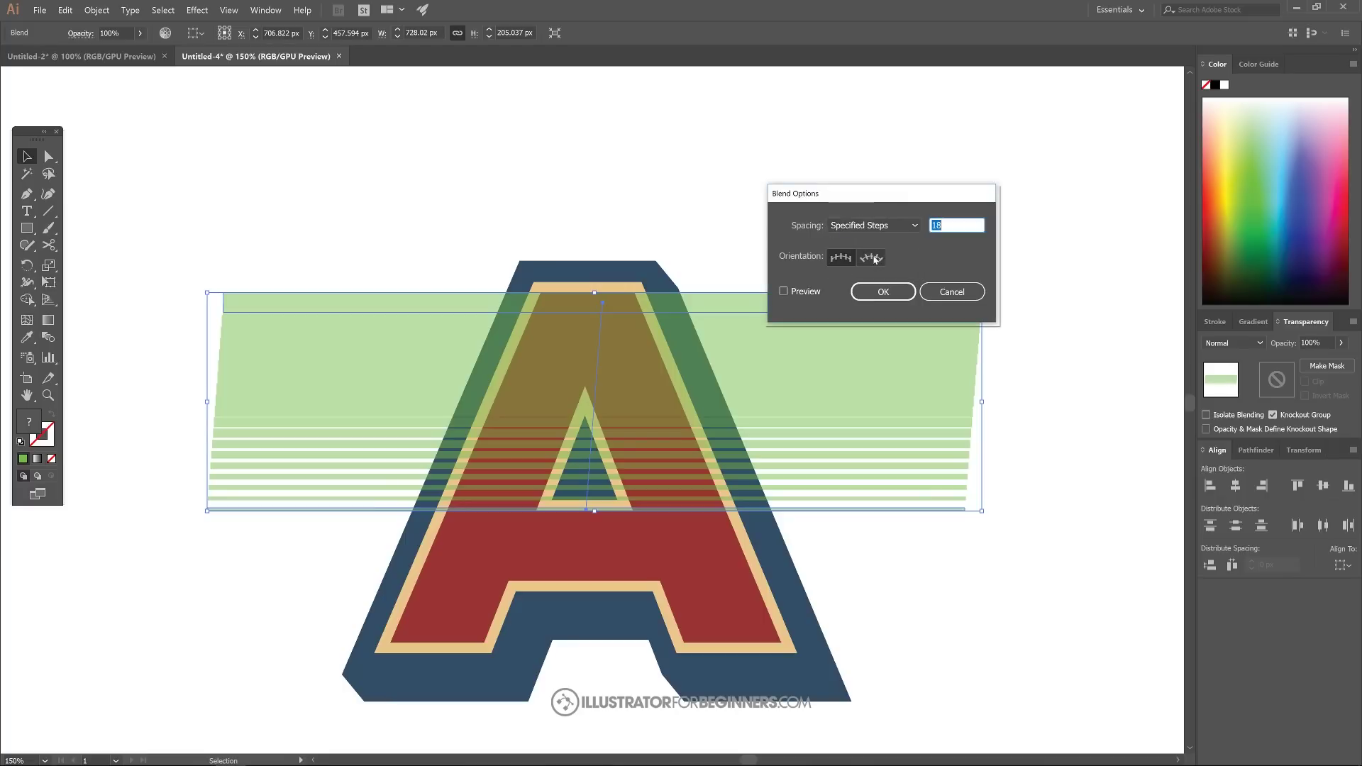
pyautogui.write('6')
pyautogui.click(783, 291)
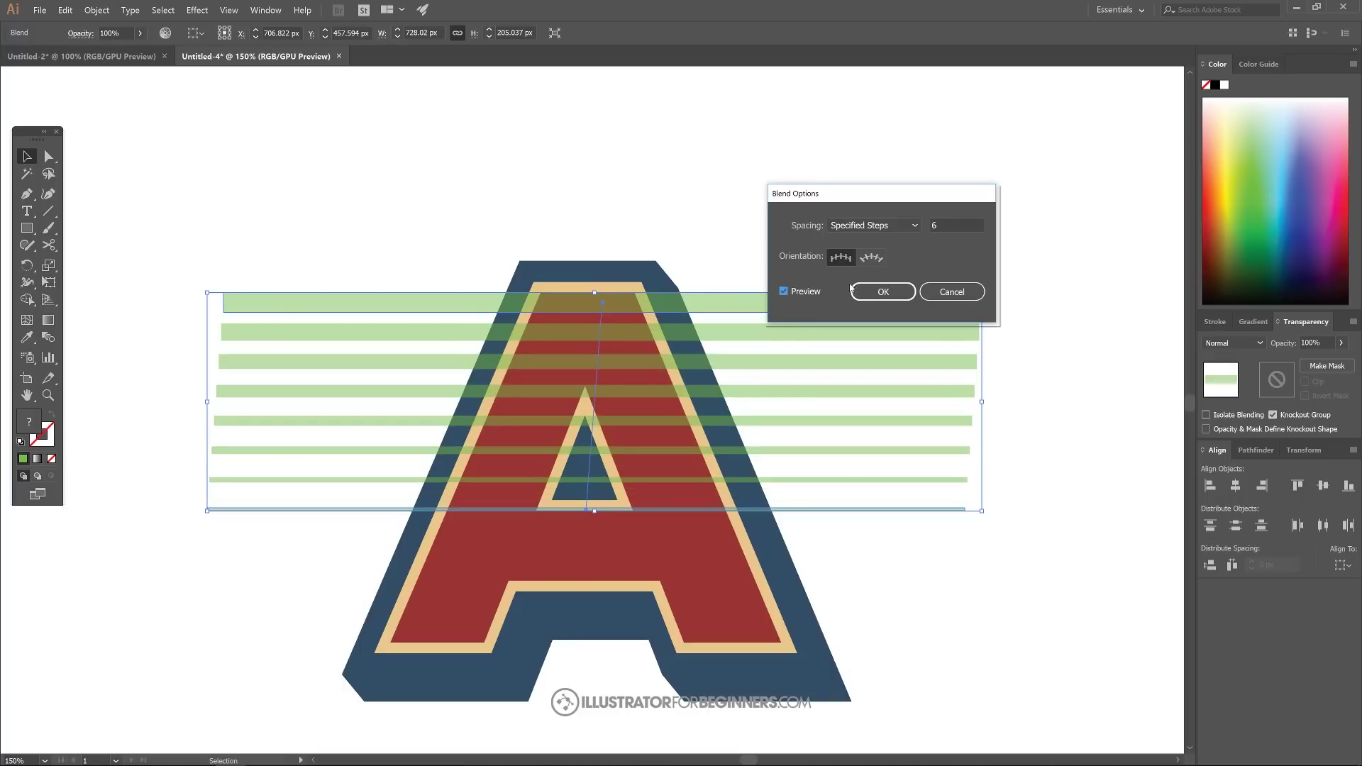
# Try 8 specified steps for the strip blend.
pyautogui.doubleClick(959, 225)
pyautogui.write('8')
pyautogui.press('Tab')
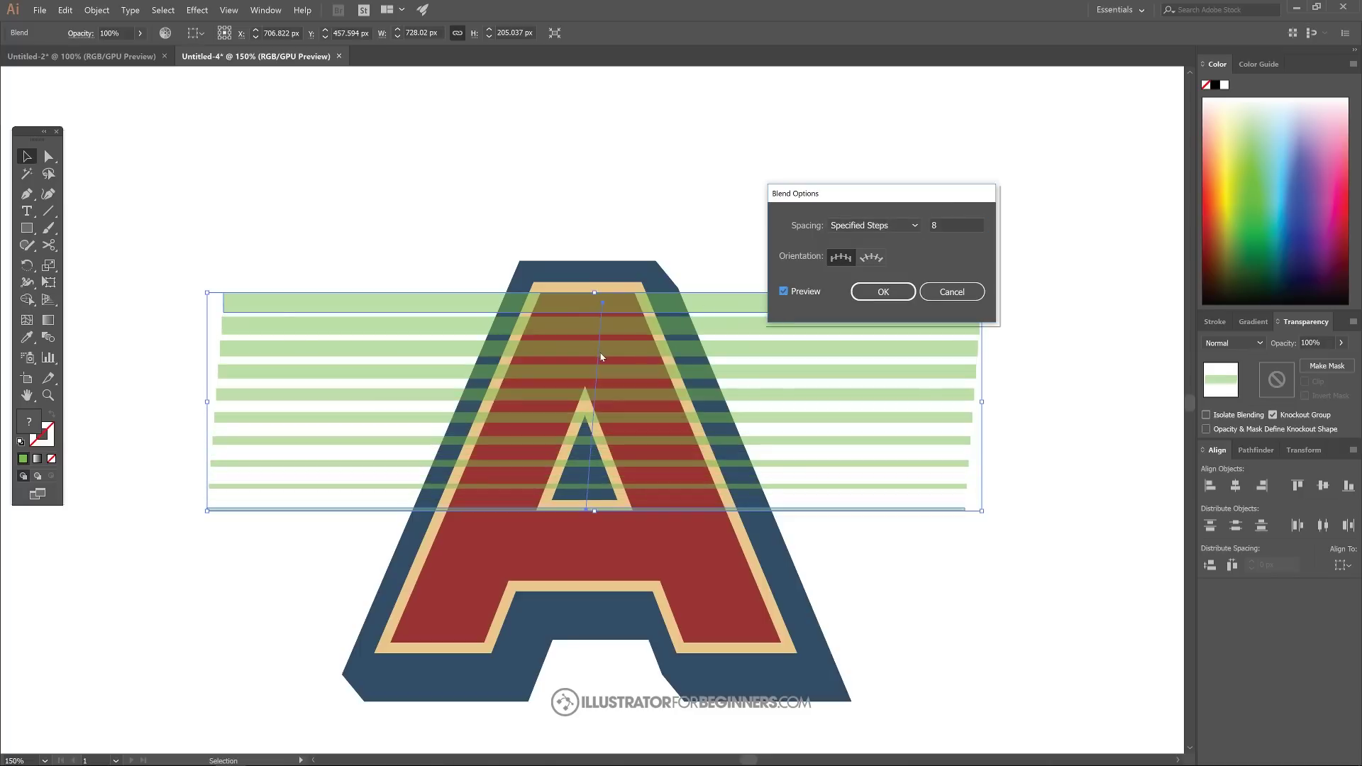
# Return the blend to 6 specified steps and apply the blend options.
pyautogui.doubleClick(956, 225)
pyautogui.write('6')
pyautogui.press('Tab')
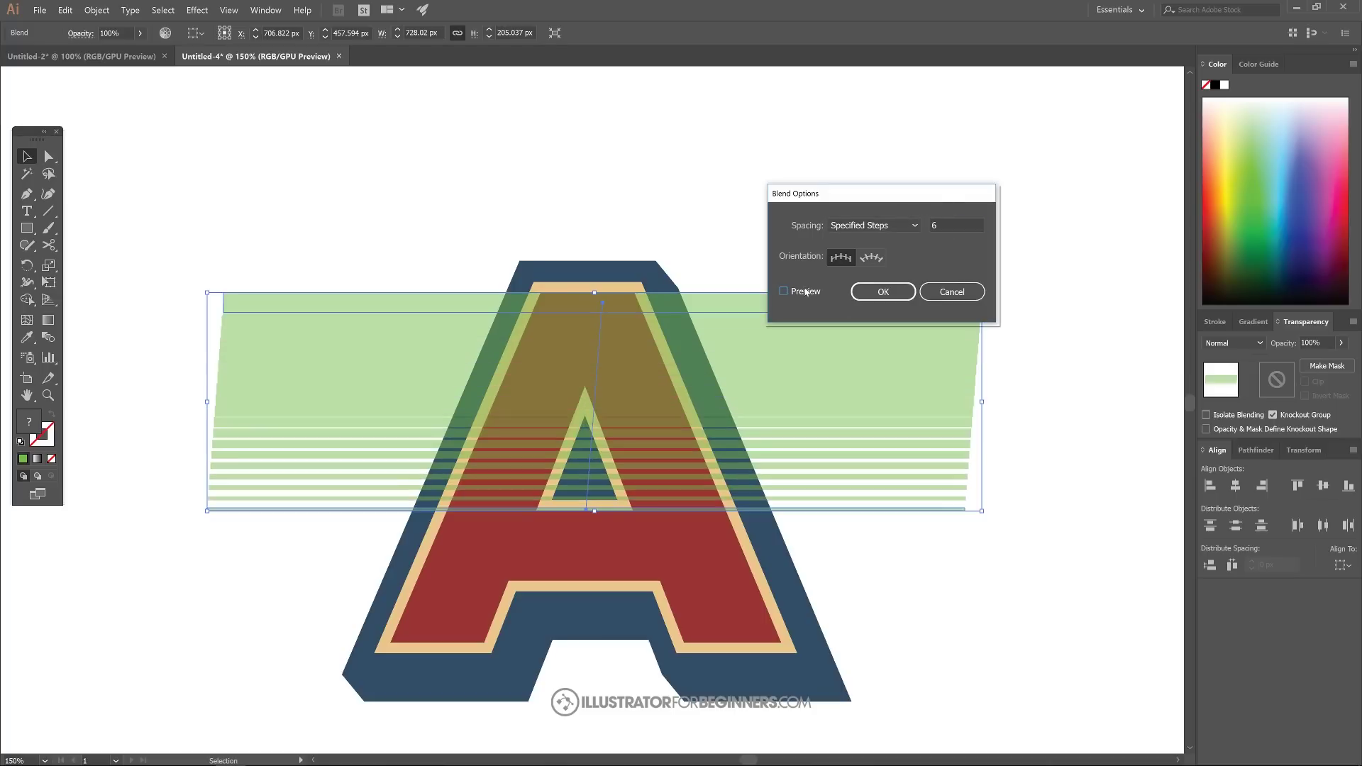
pyautogui.click(883, 292)
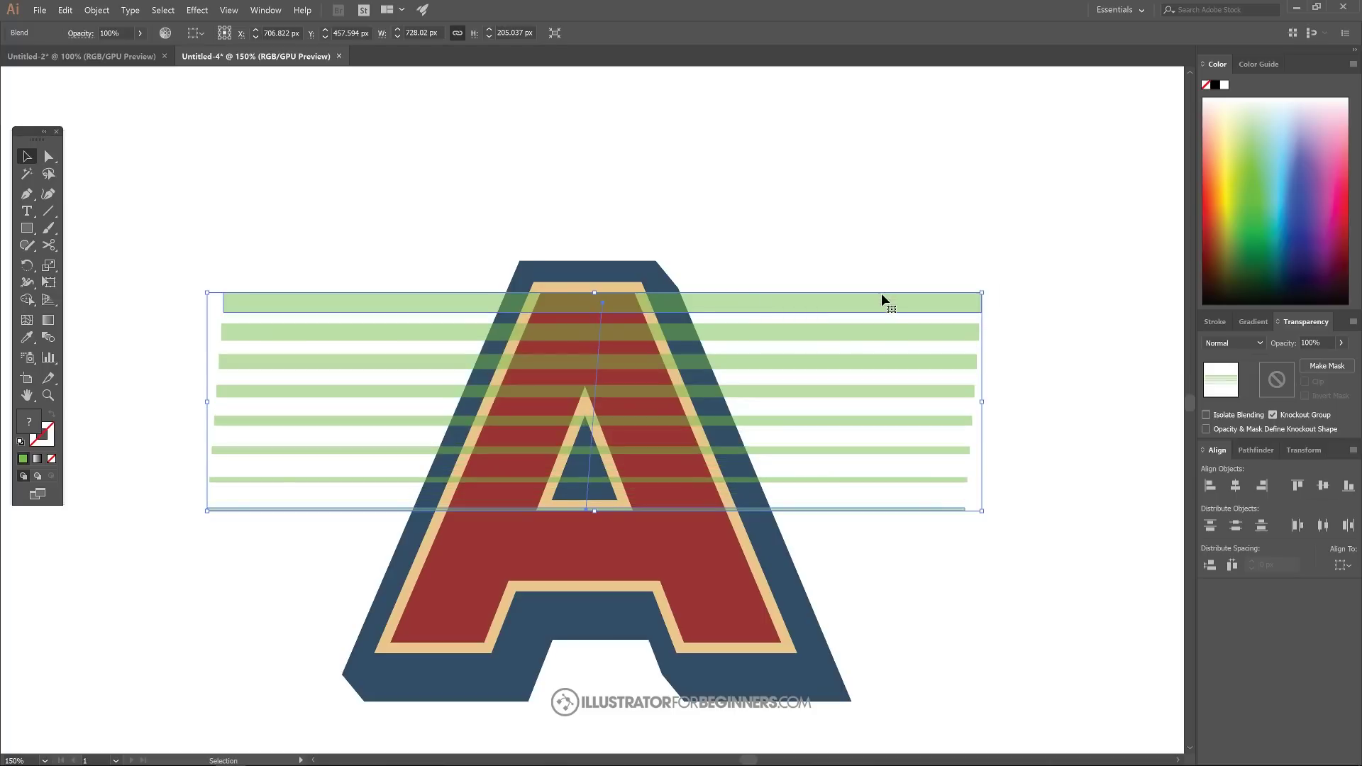
# Expand the strip blend into separate shapes and ungroup them.
pyautogui.scroll(-1, 752, 282)
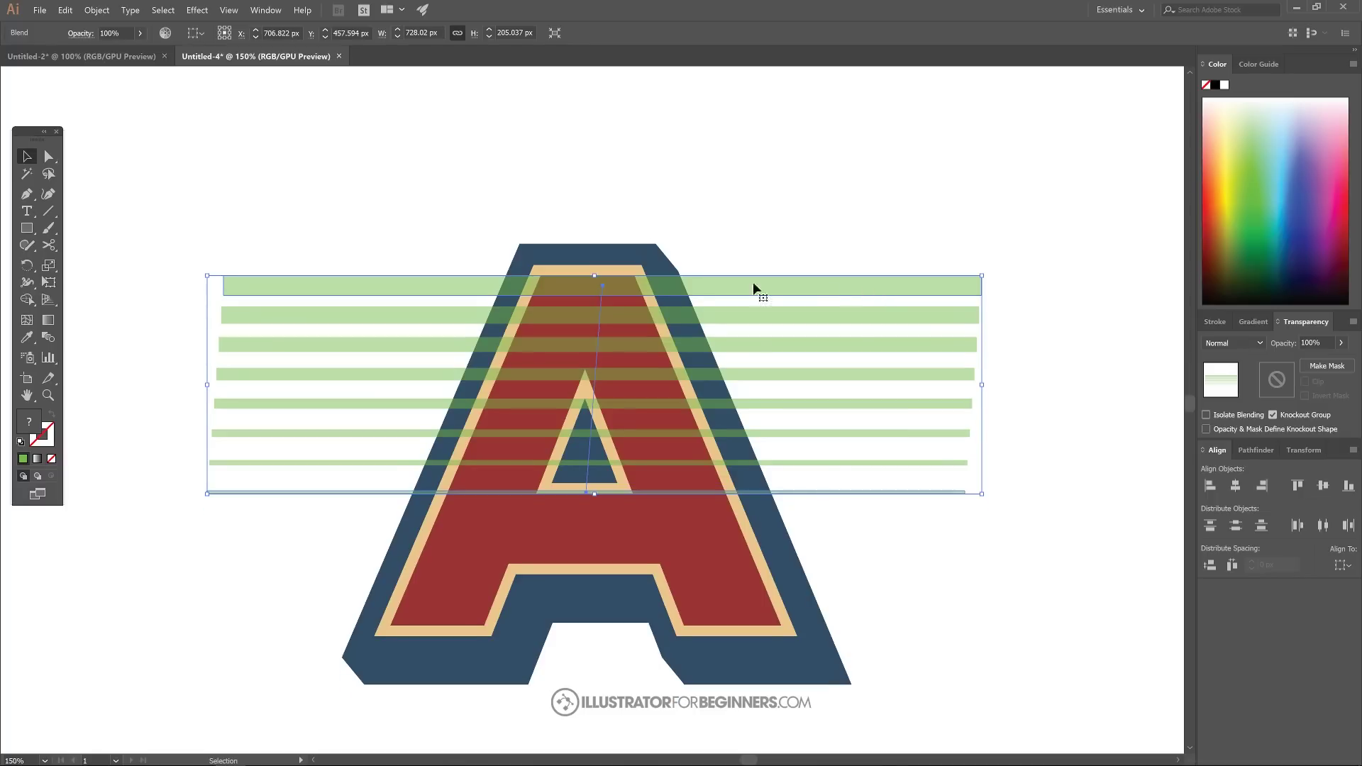
pyautogui.click(97, 10)
pyautogui.moveTo(150, 274)
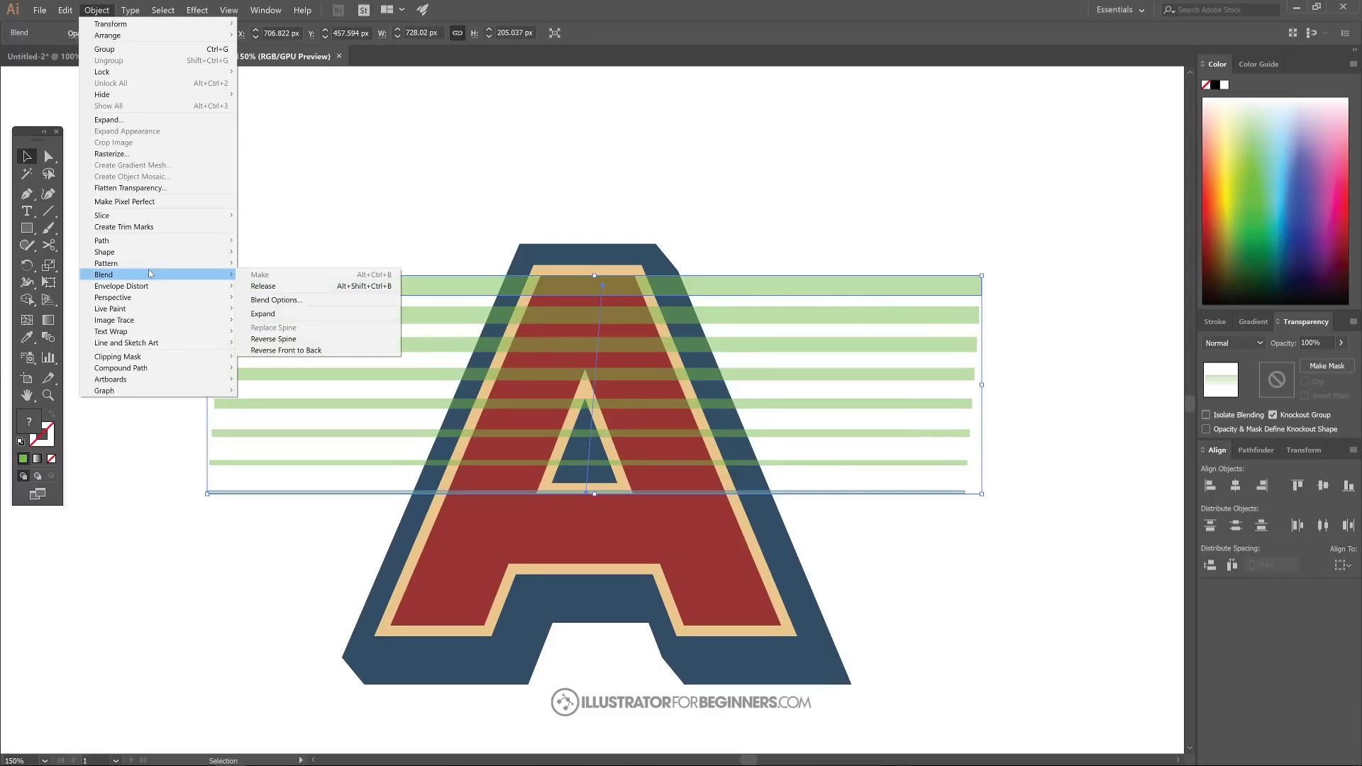
pyautogui.click(272, 317)
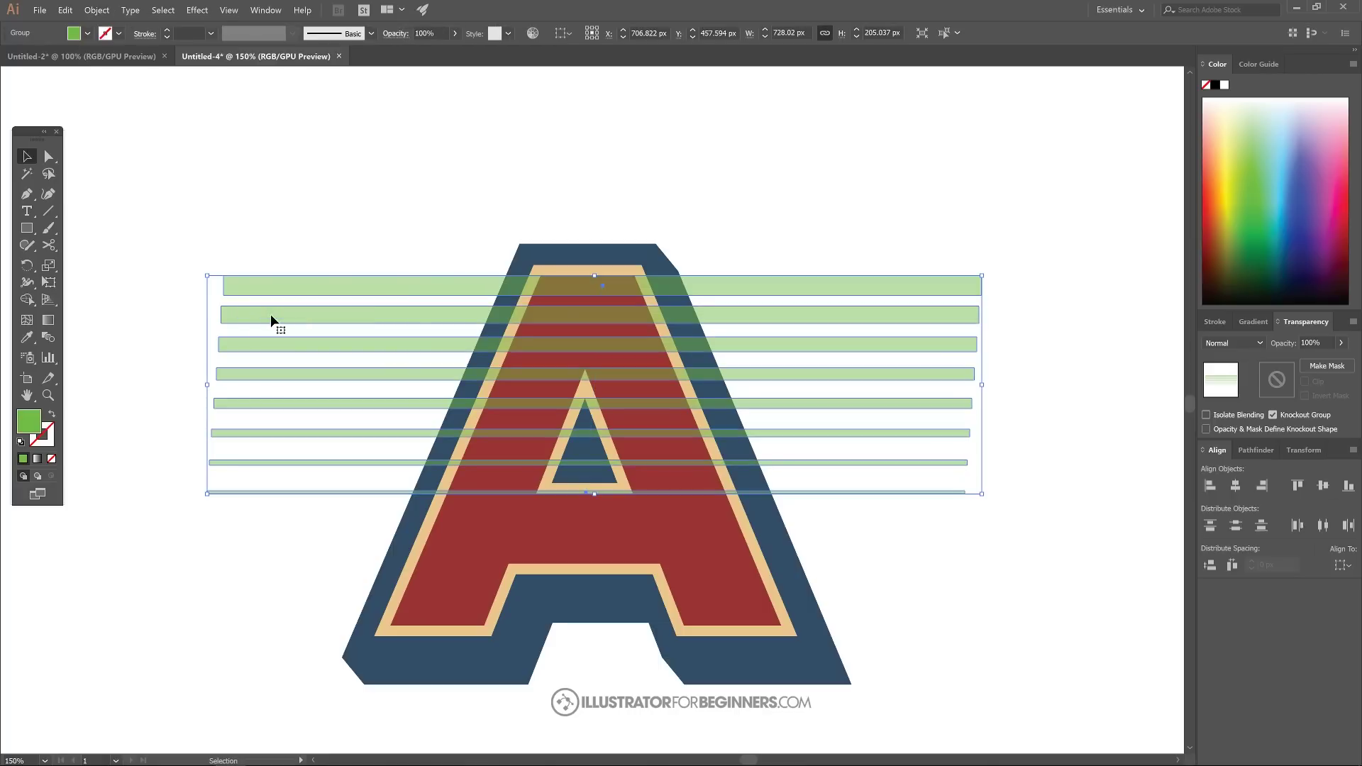
pyautogui.hotkey('ctrl', 'shift', 'g')
# Cut the green strips out of the red letter layer with the Minus Front shape mode.
pyautogui.keyDown('shift'); pyautogui.click(496, 531); pyautogui.keyUp('shift')
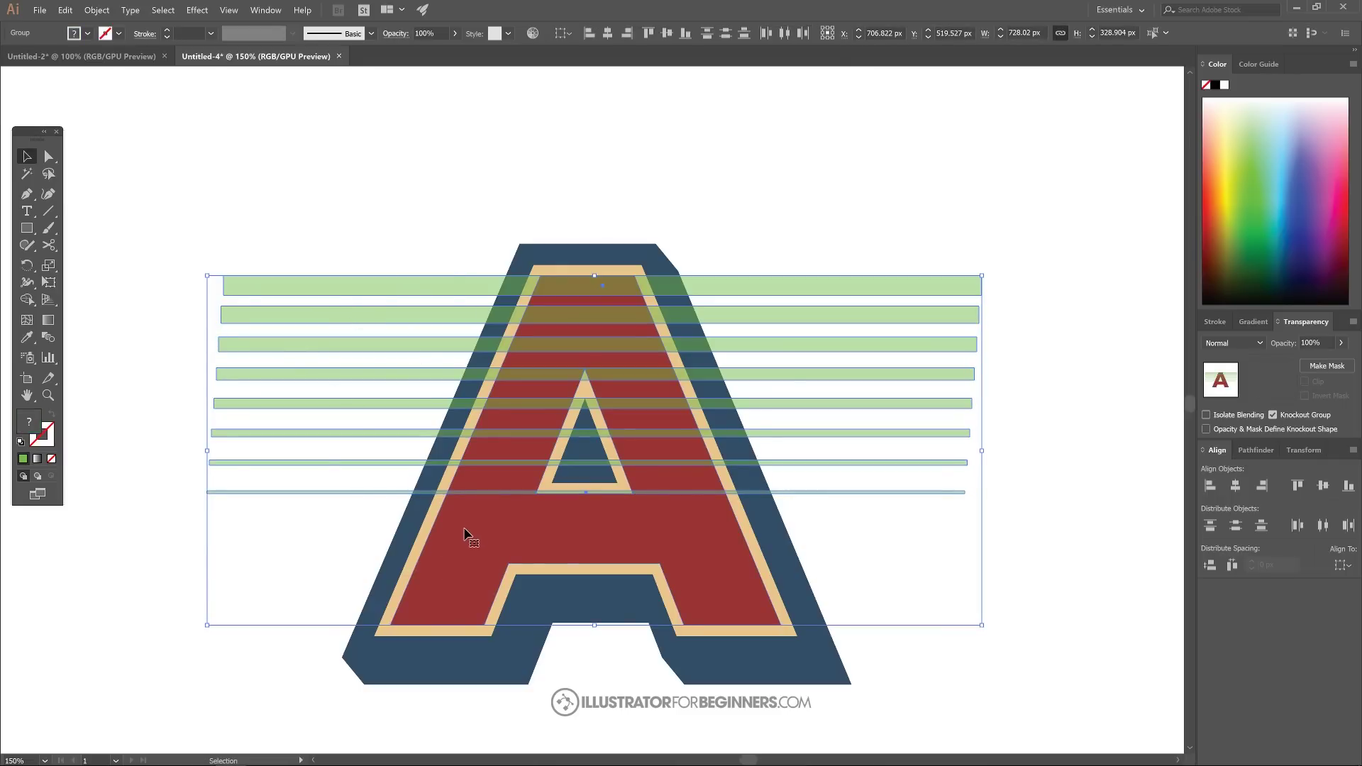
pyautogui.click(1255, 451)
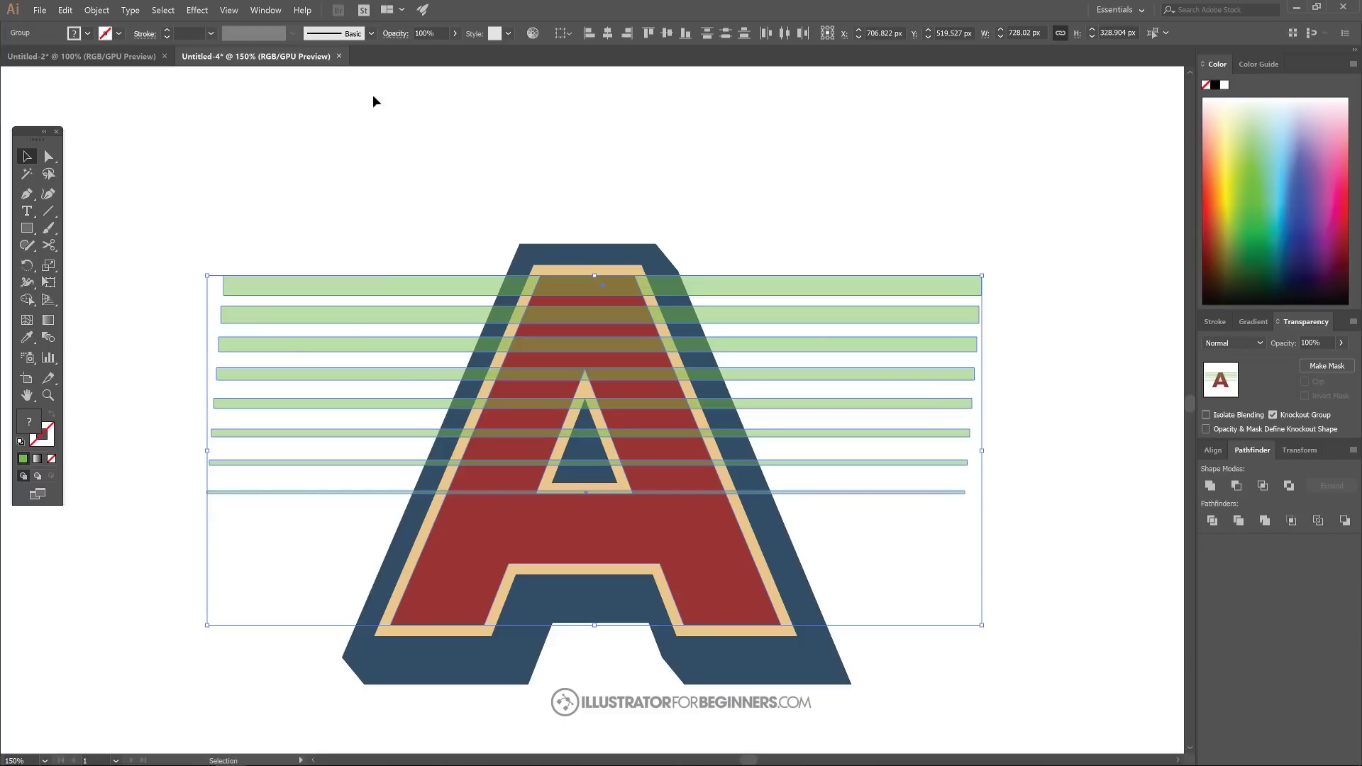
pyautogui.click(266, 10)
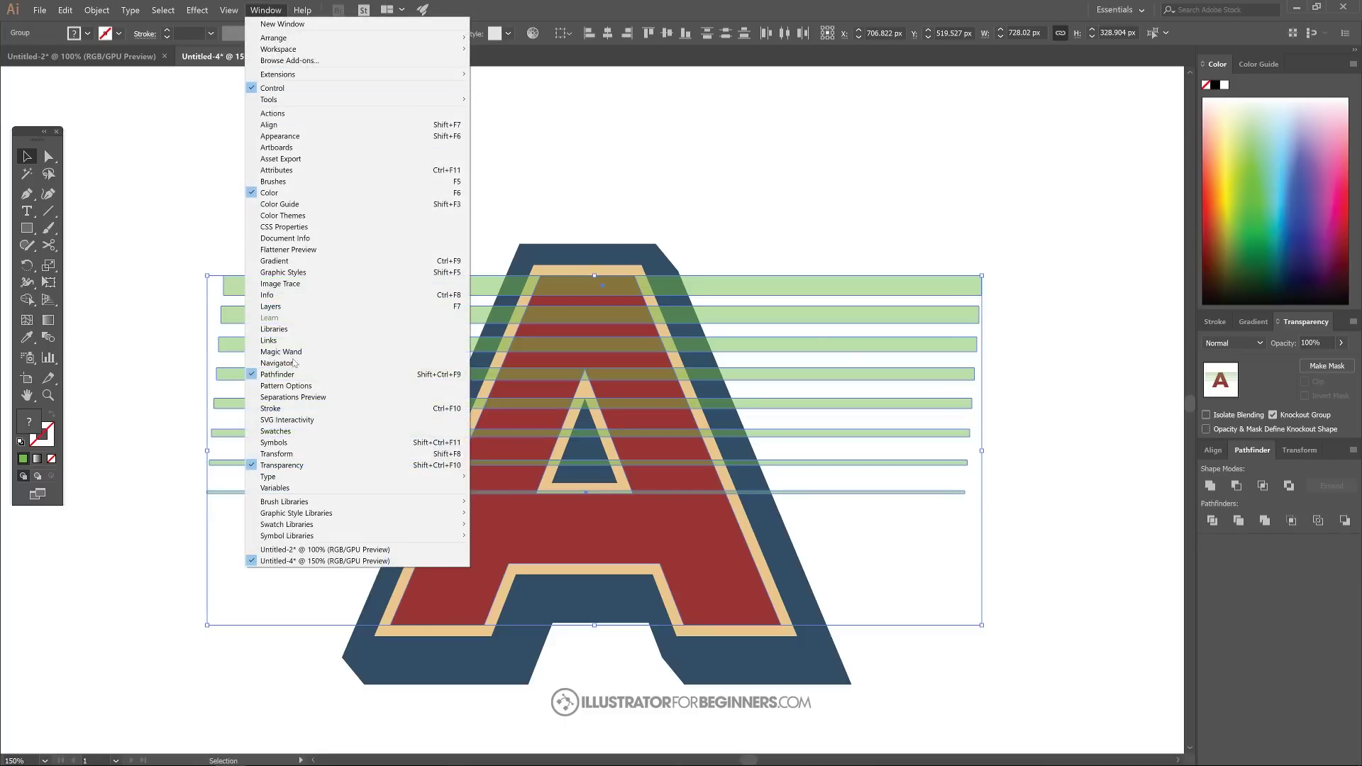
pyautogui.click(274, 11)
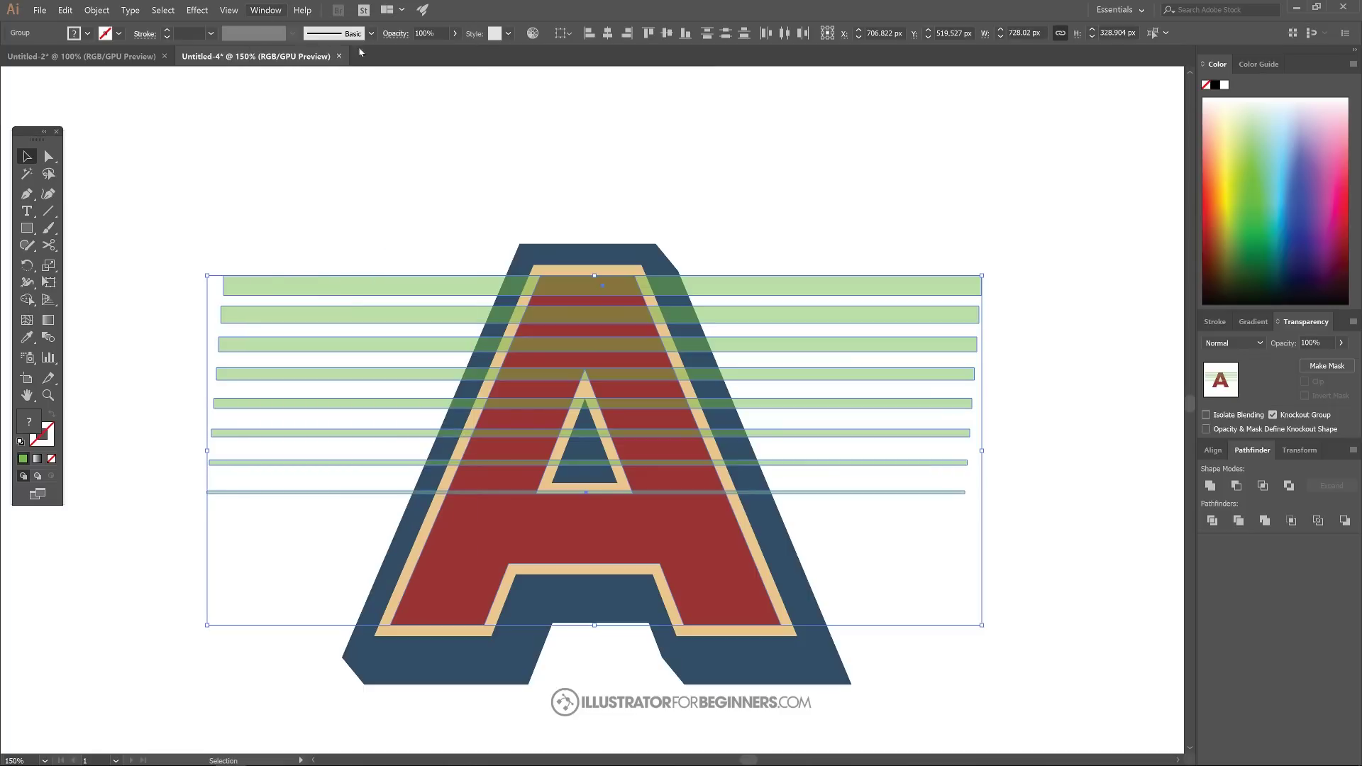
pyautogui.click(1236, 486)
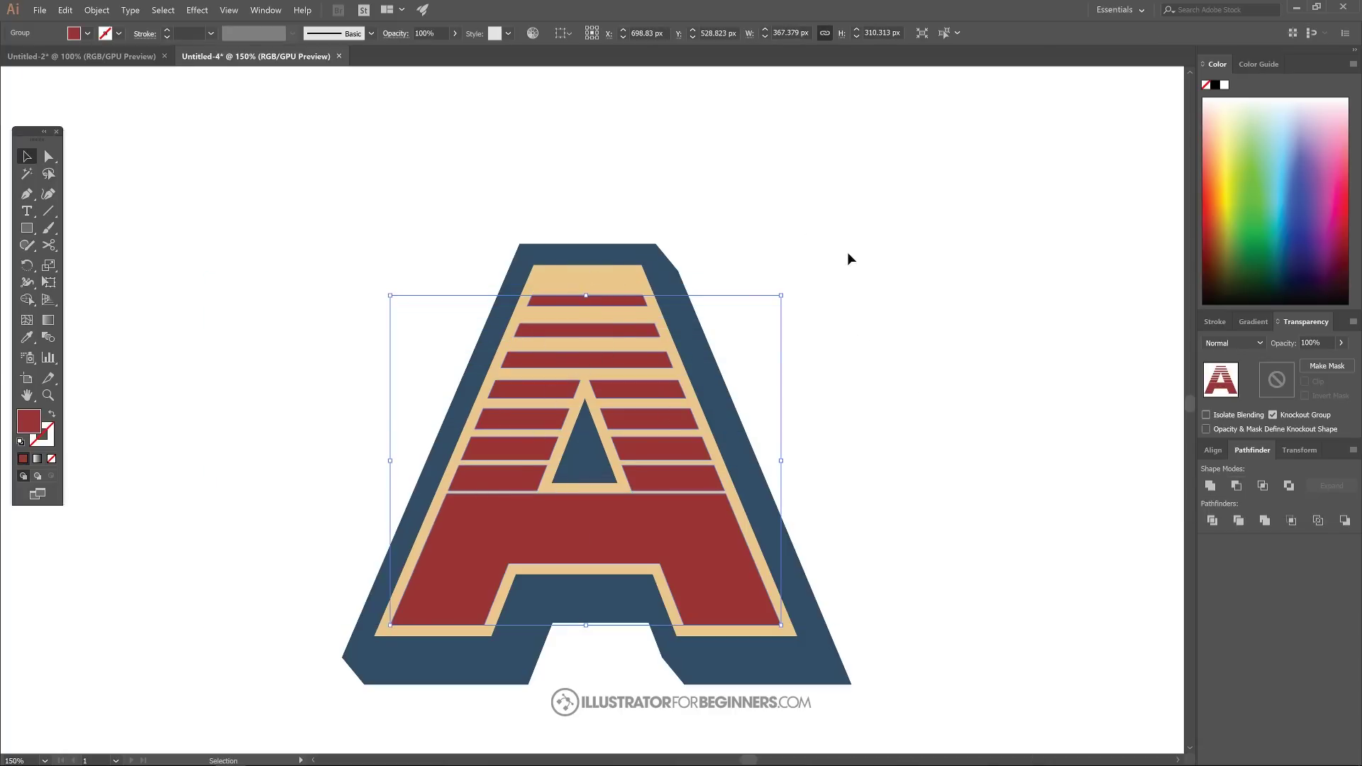
pyautogui.click(927, 279)
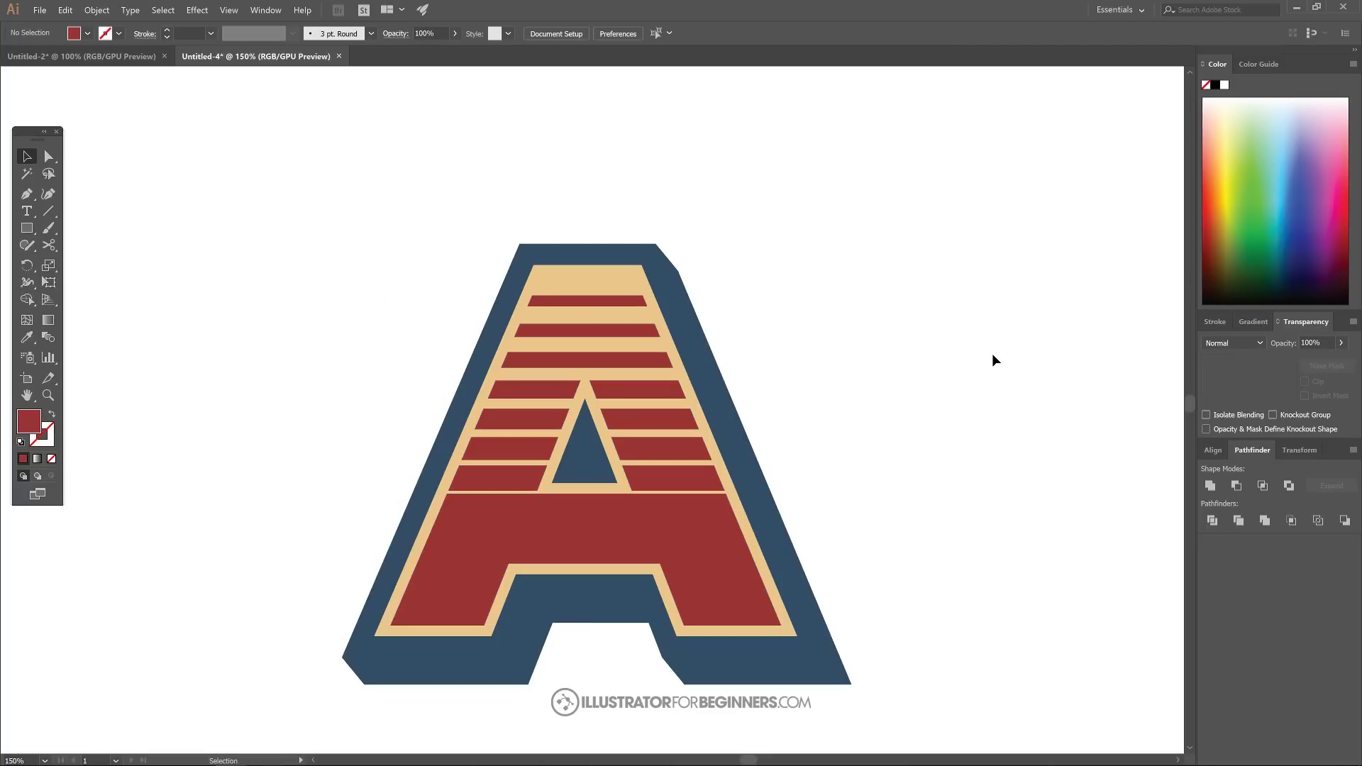
# Check the letter against the retro typography reference and group all of its parts.
pyautogui.scroll(-3, 802, 420)
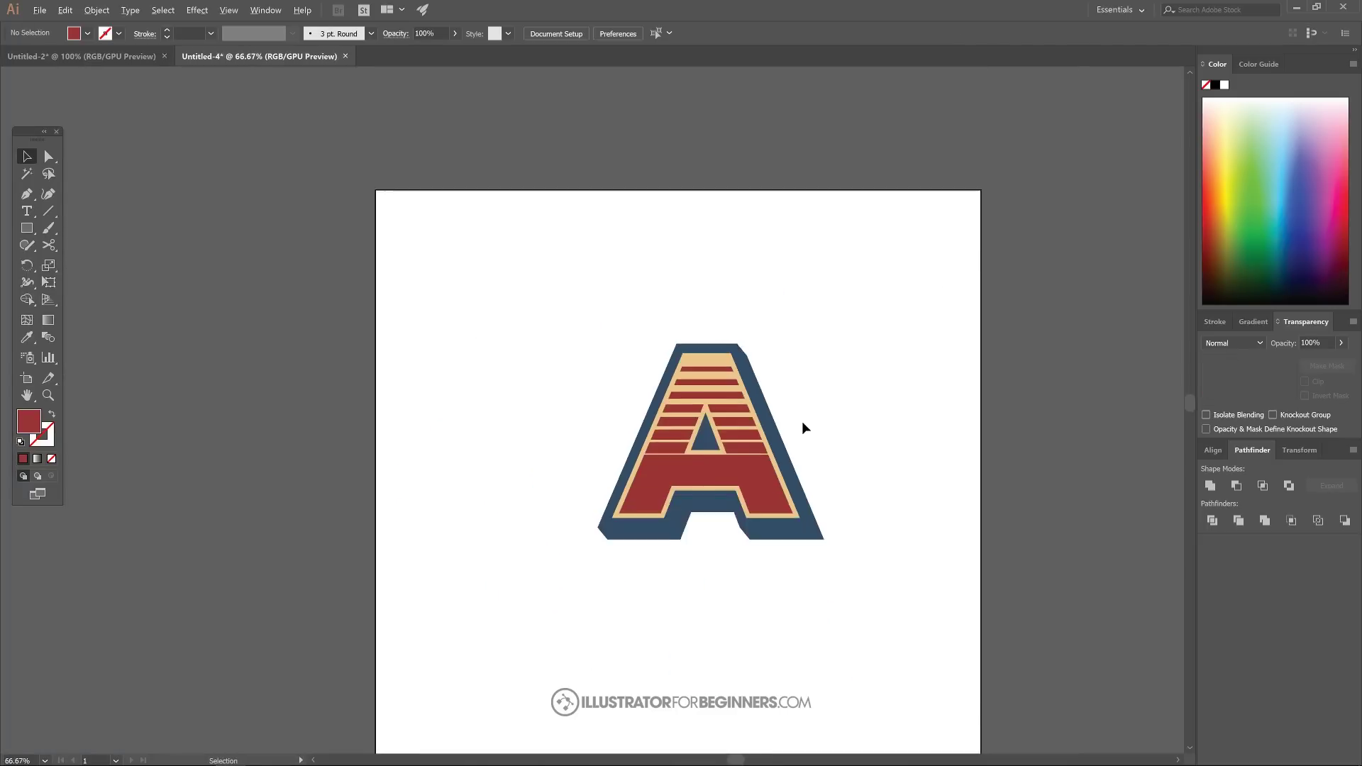
pyautogui.scroll(1, 827, 422)
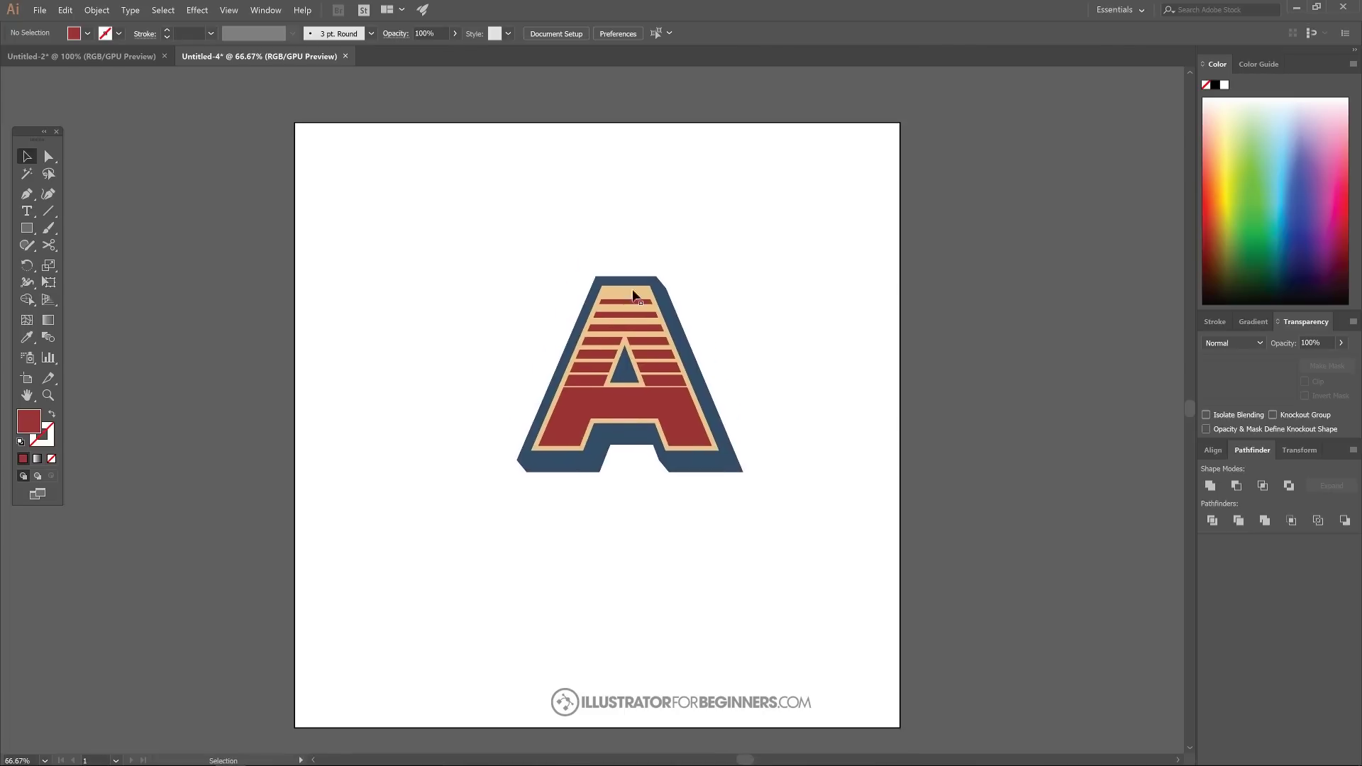
pyautogui.click(81, 56)
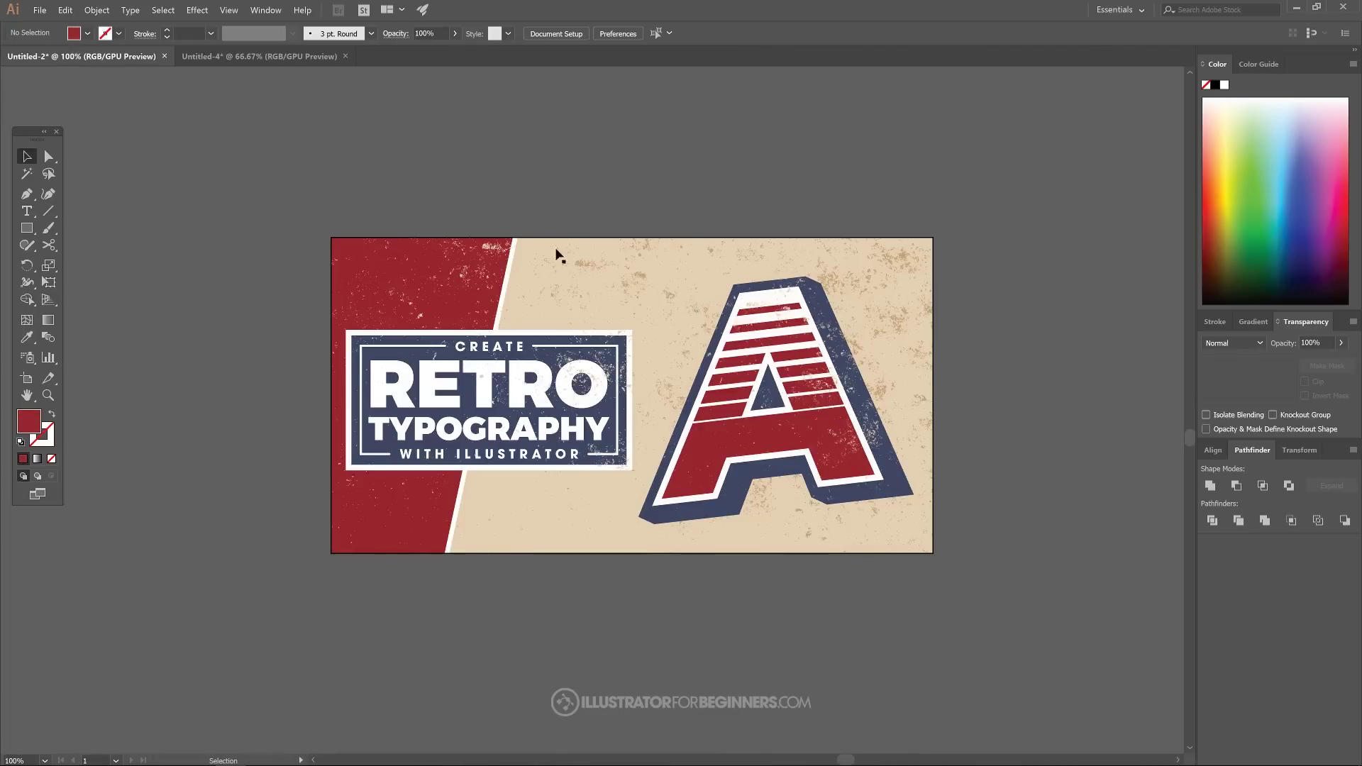
pyautogui.click(234, 56)
pyautogui.moveTo(813, 546); pyautogui.dragTo(417, 187)
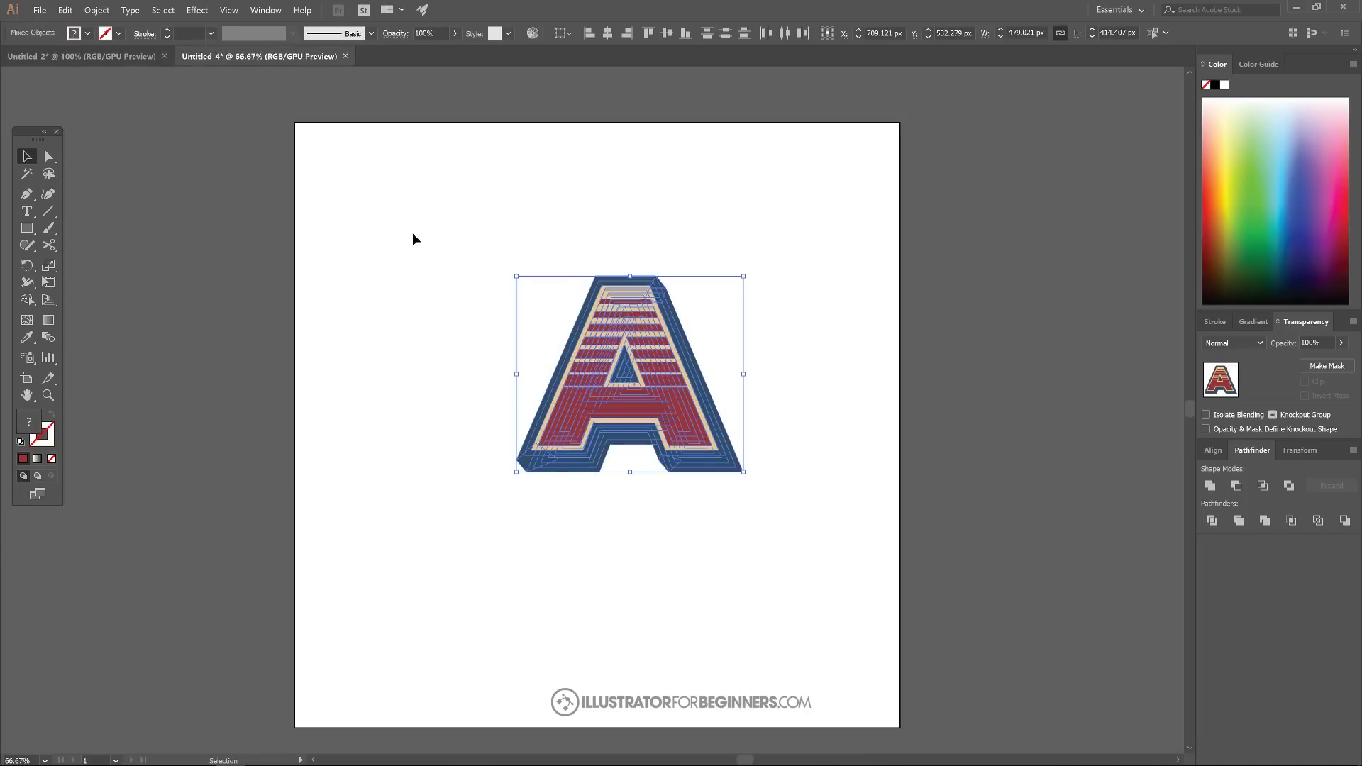
pyautogui.hotkey('ctrl', 'g')
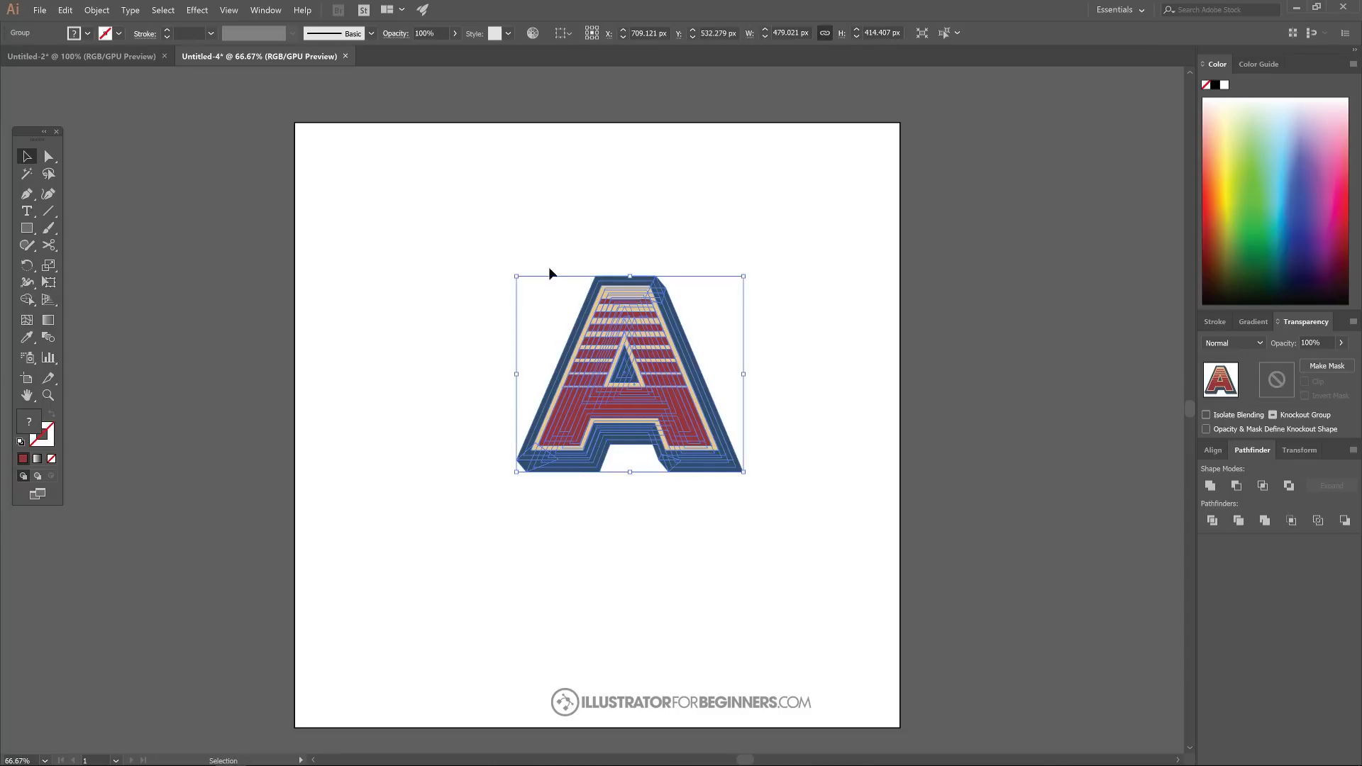
# Shear the grouped letter vertically so its right side slants upward, making it about 462 px high.
pyautogui.click(46, 268)
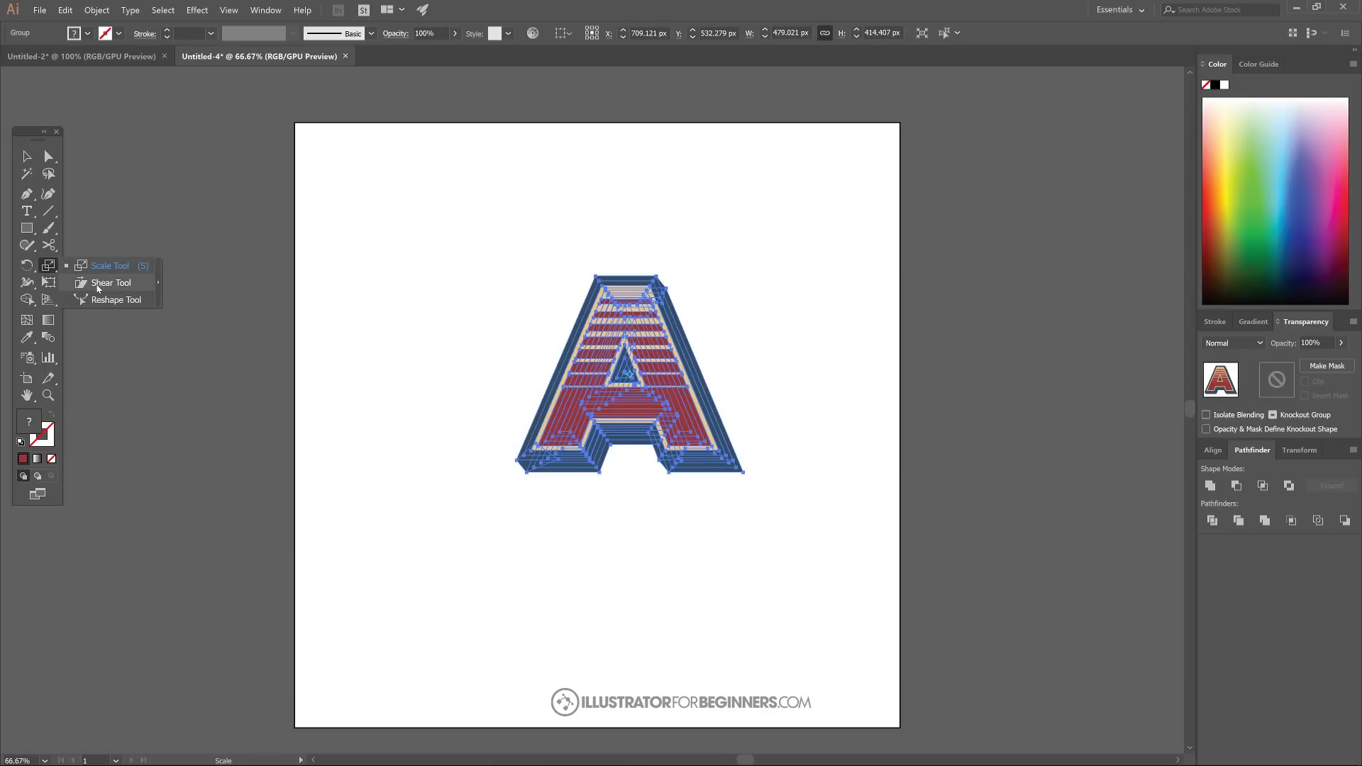
pyautogui.click(96, 285)
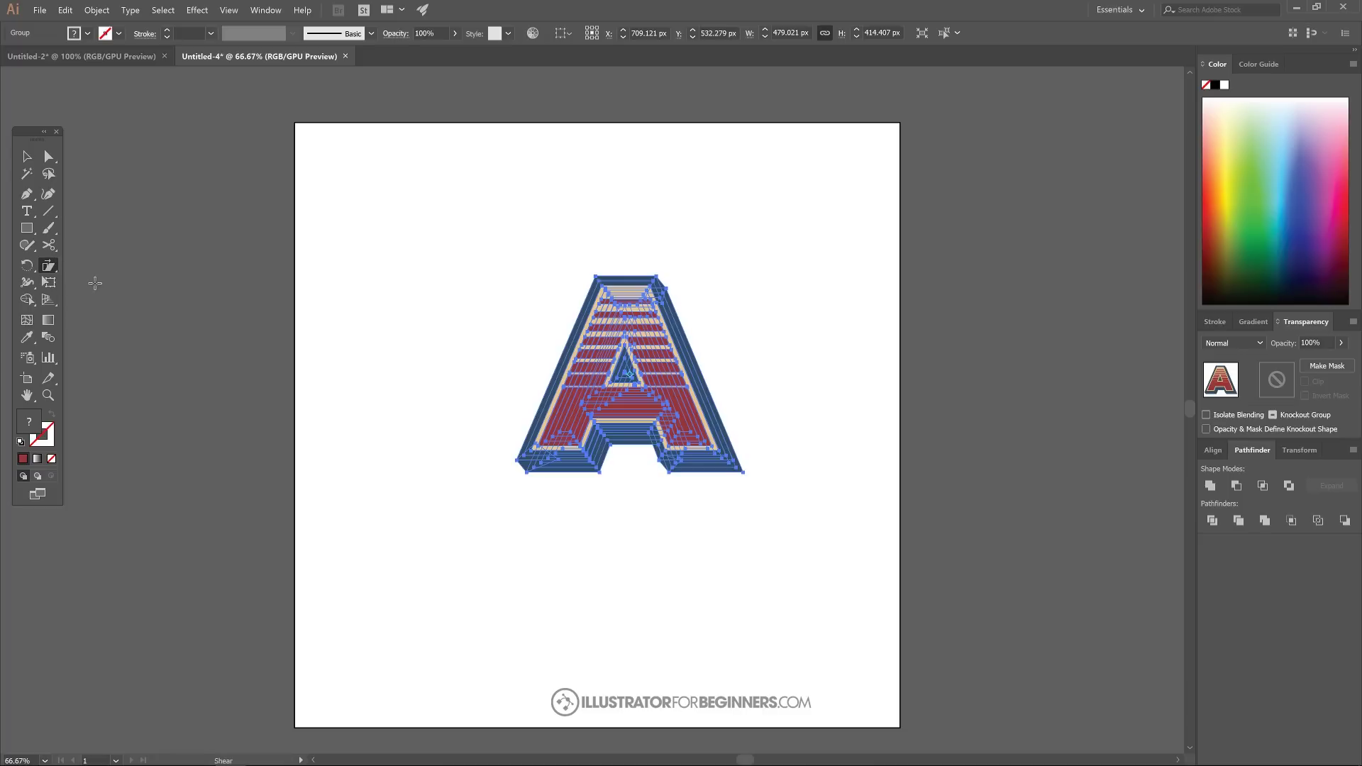
pyautogui.moveTo(757, 393)
pyautogui.mouseDown()
pyautogui.moveTo(773, 376)
pyautogui.moveTo(739, 386)
pyautogui.mouseUp()
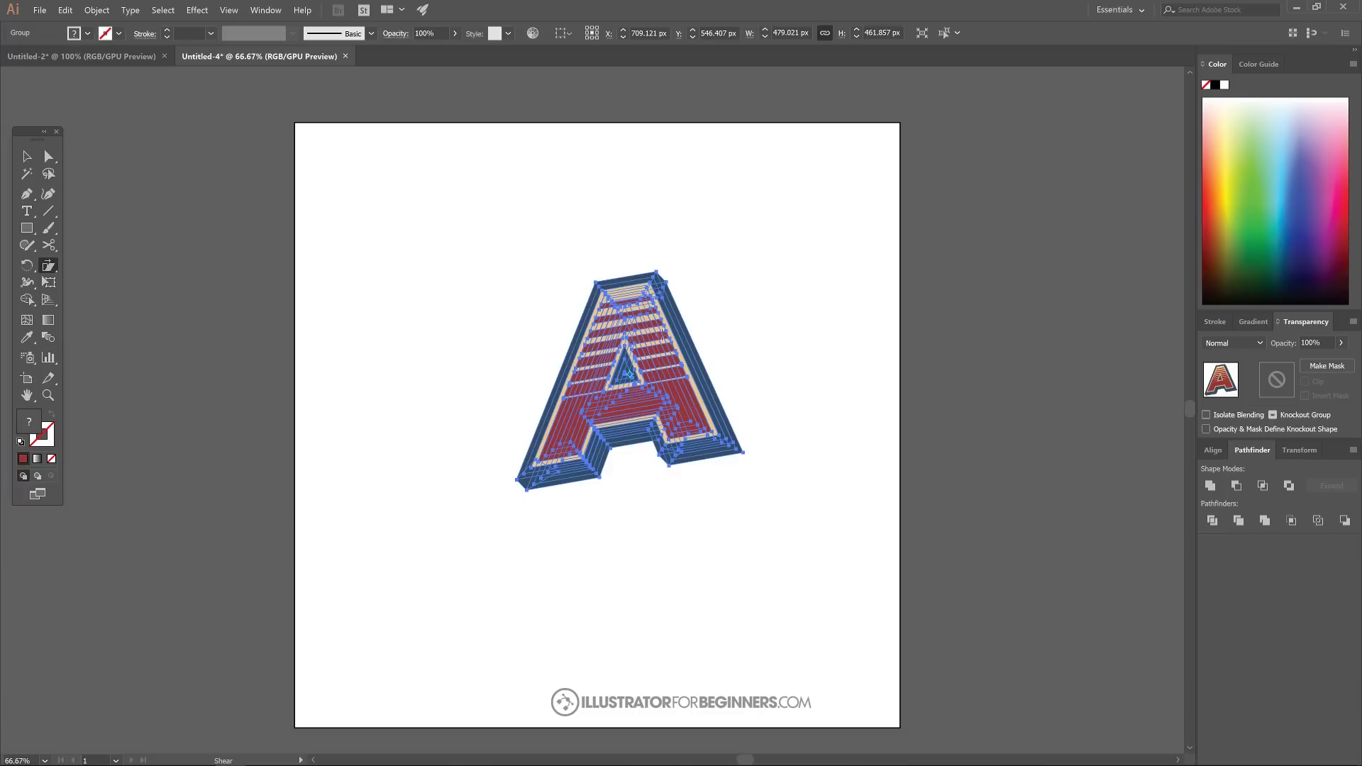
# Compare the slant with the reference artwork and shift the letter slightly up and left on the artboard.
pyautogui.click(135, 57)
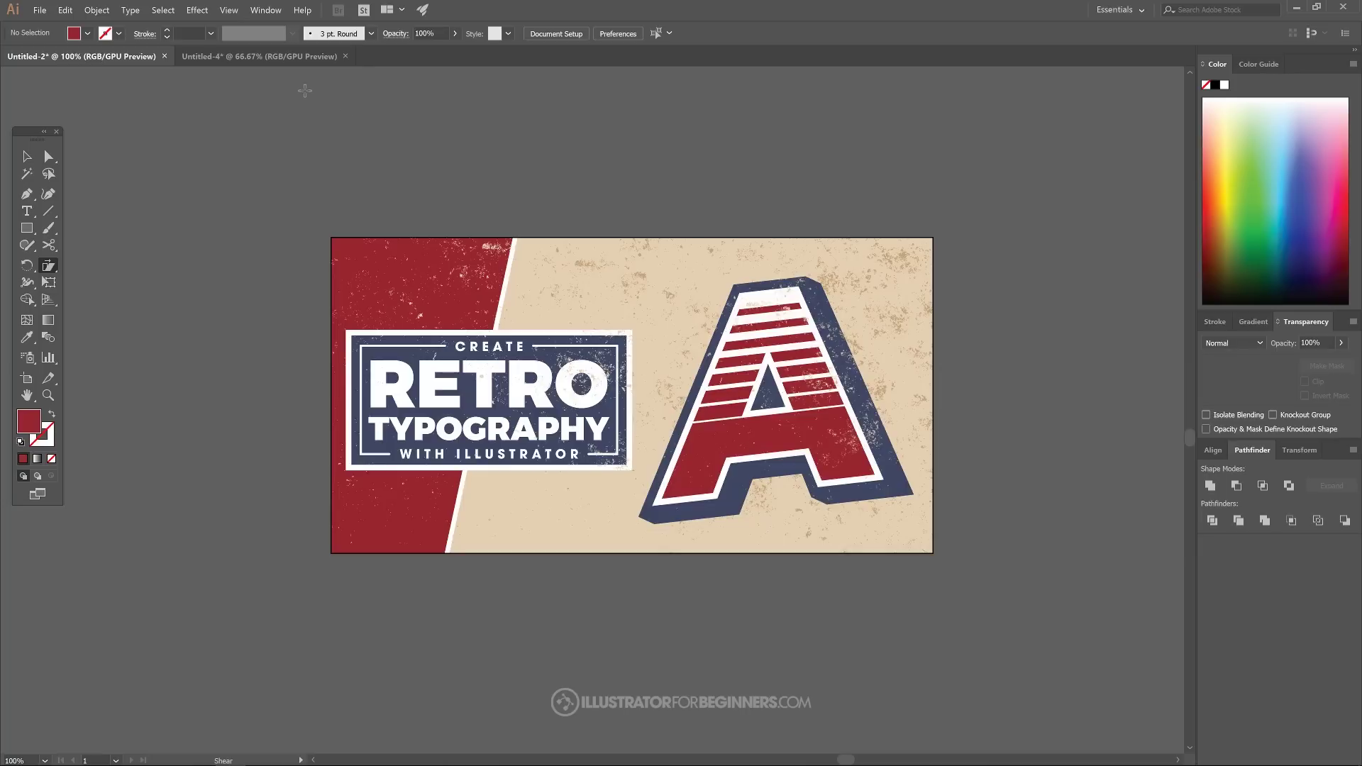
pyautogui.click(269, 56)
pyautogui.click(27, 156)
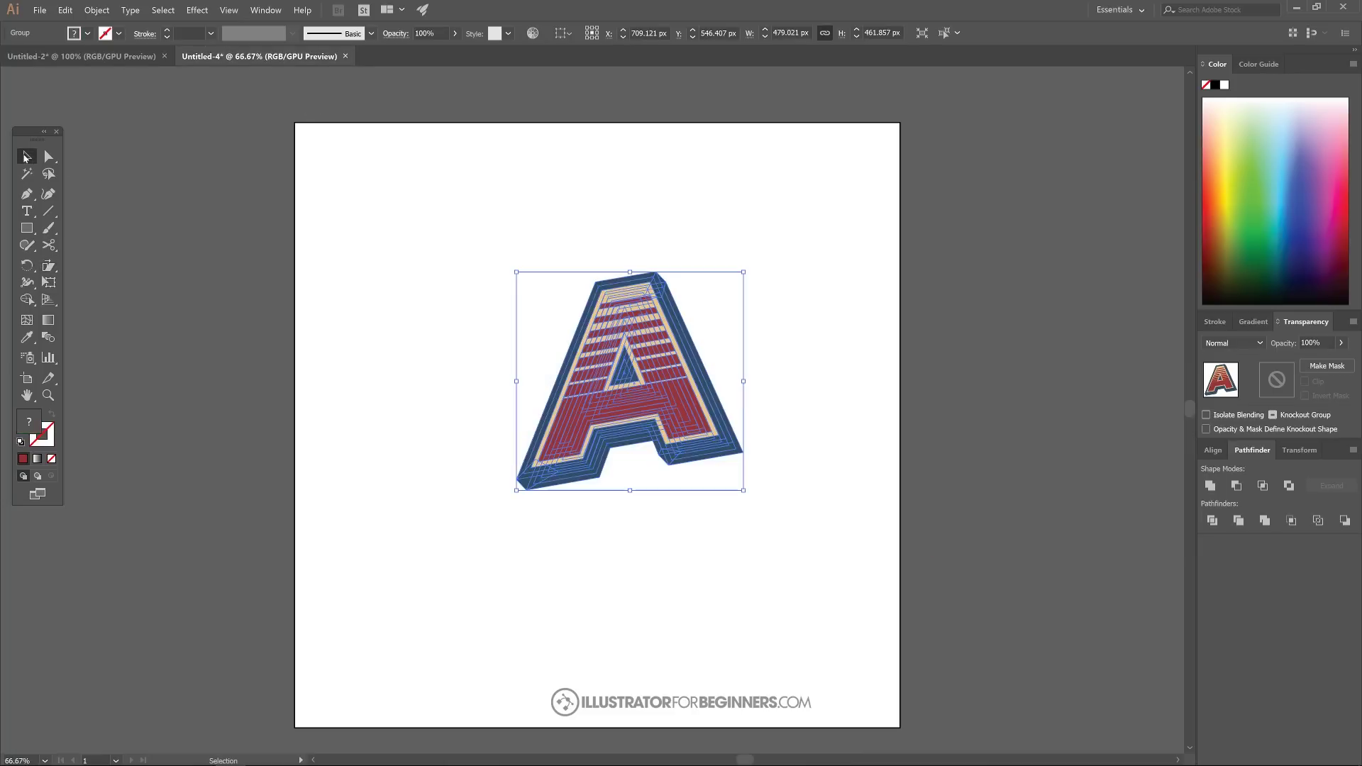
pyautogui.moveTo(625, 397); pyautogui.dragTo(618, 383)
pyautogui.click(831, 374)
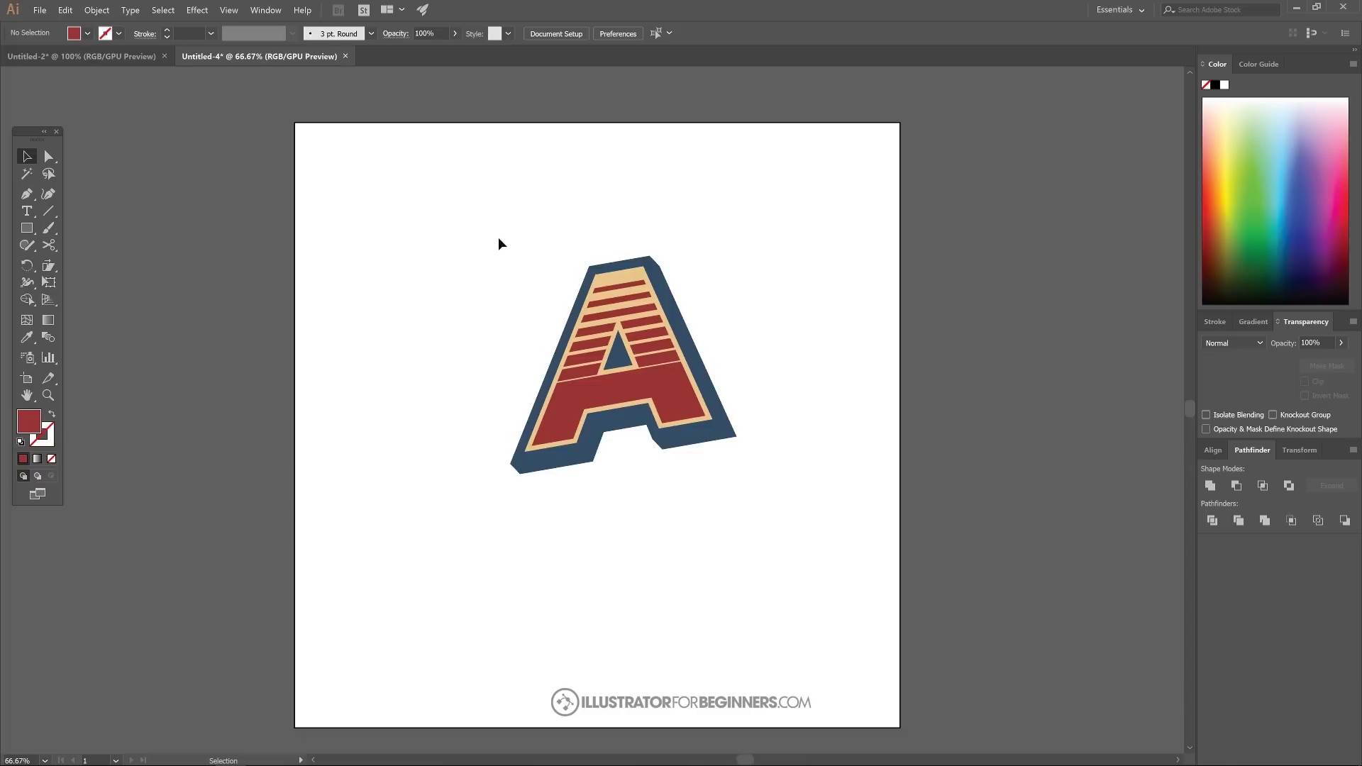
# Place the grunge image Texture13.png at full size beside the artboard.
pyautogui.click(40, 10)
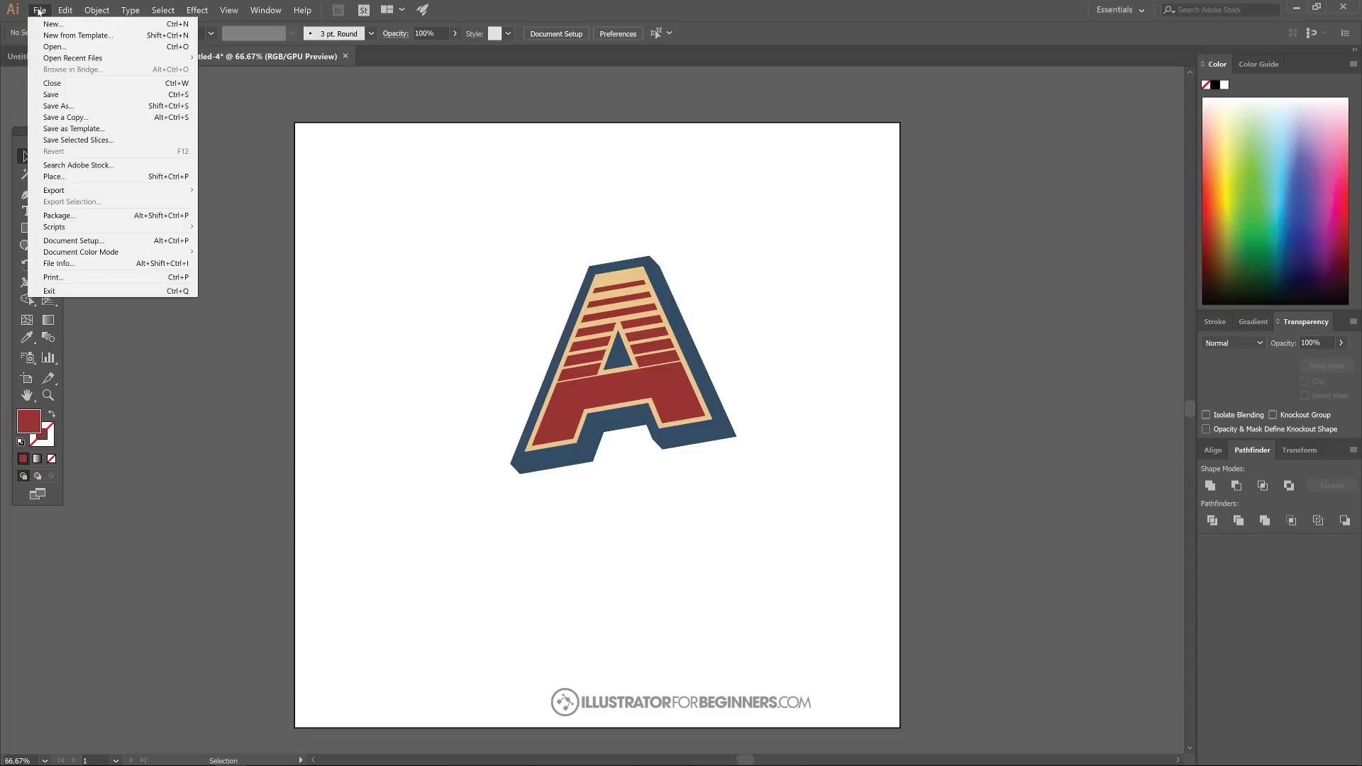
pyautogui.click(55, 176)
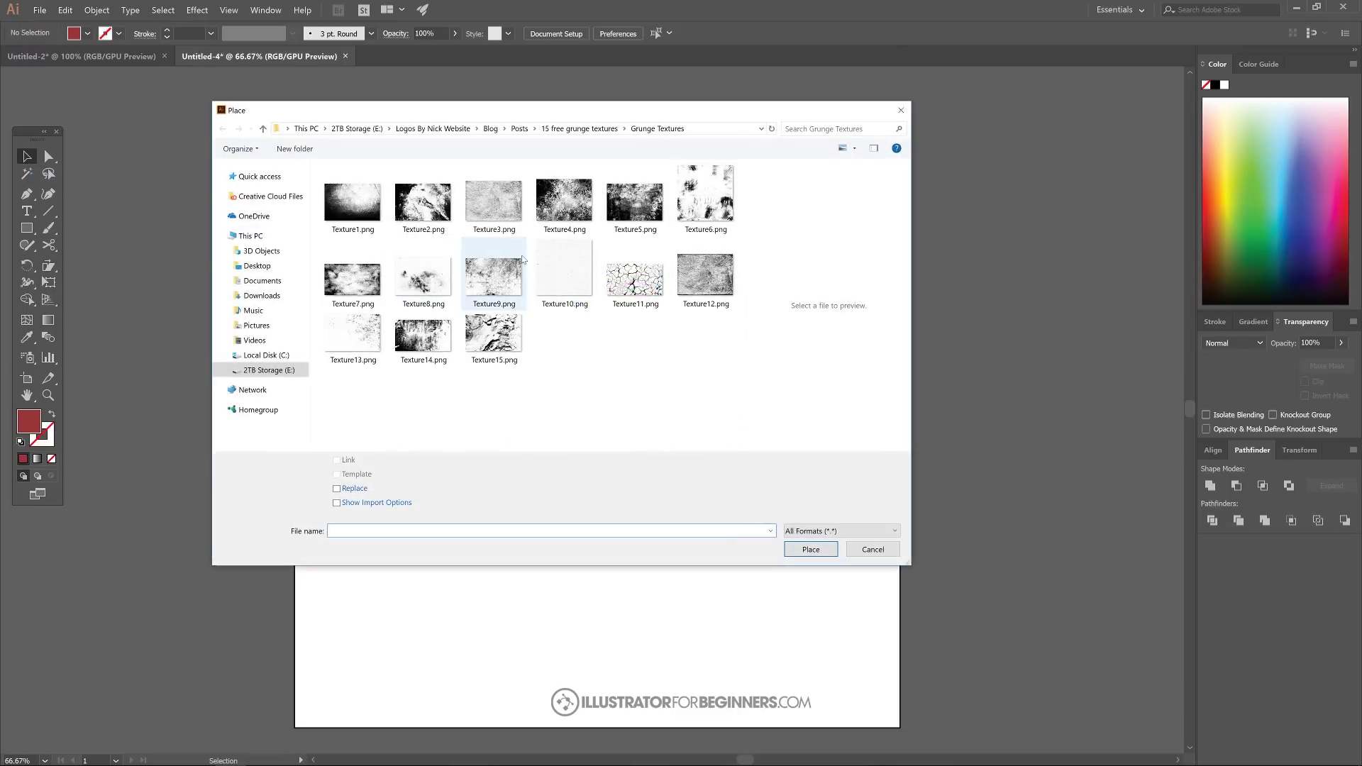
pyautogui.doubleClick(377, 340)
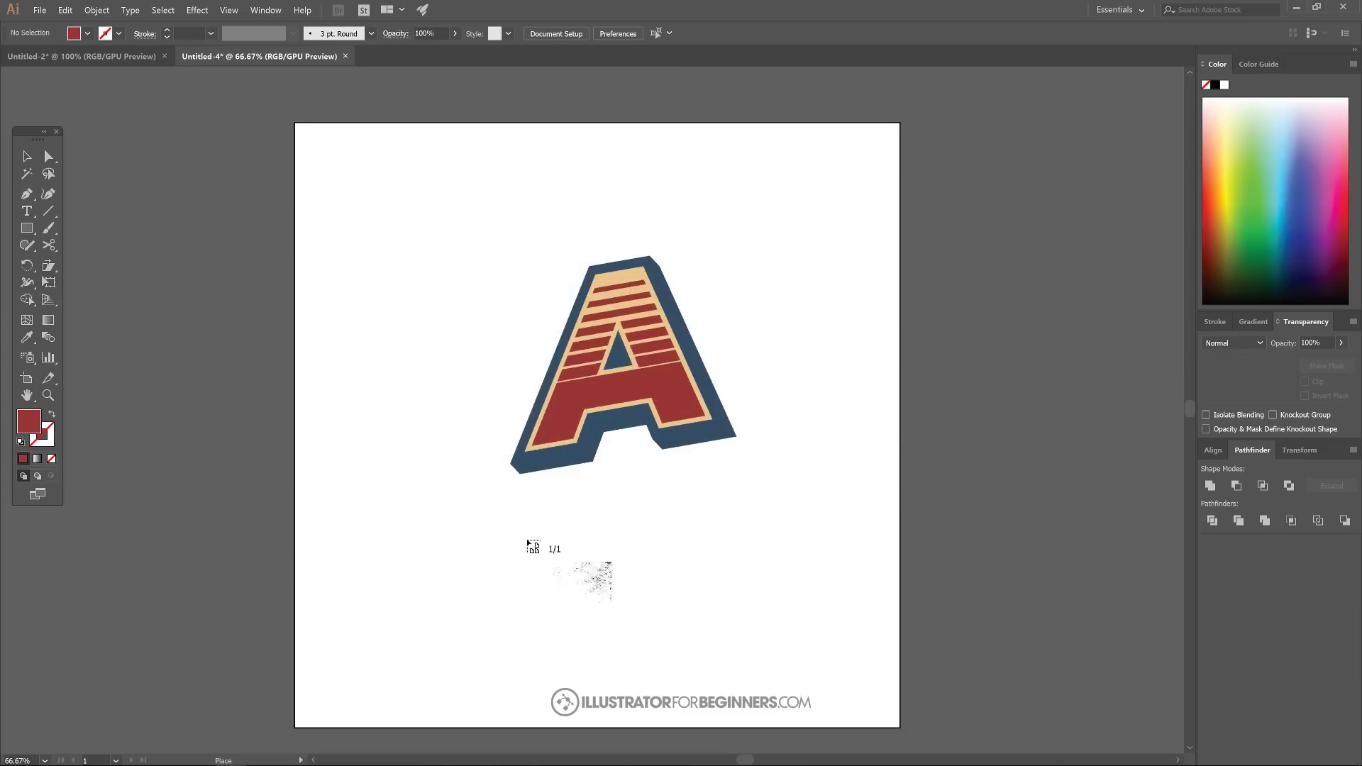
pyautogui.click(969, 256)
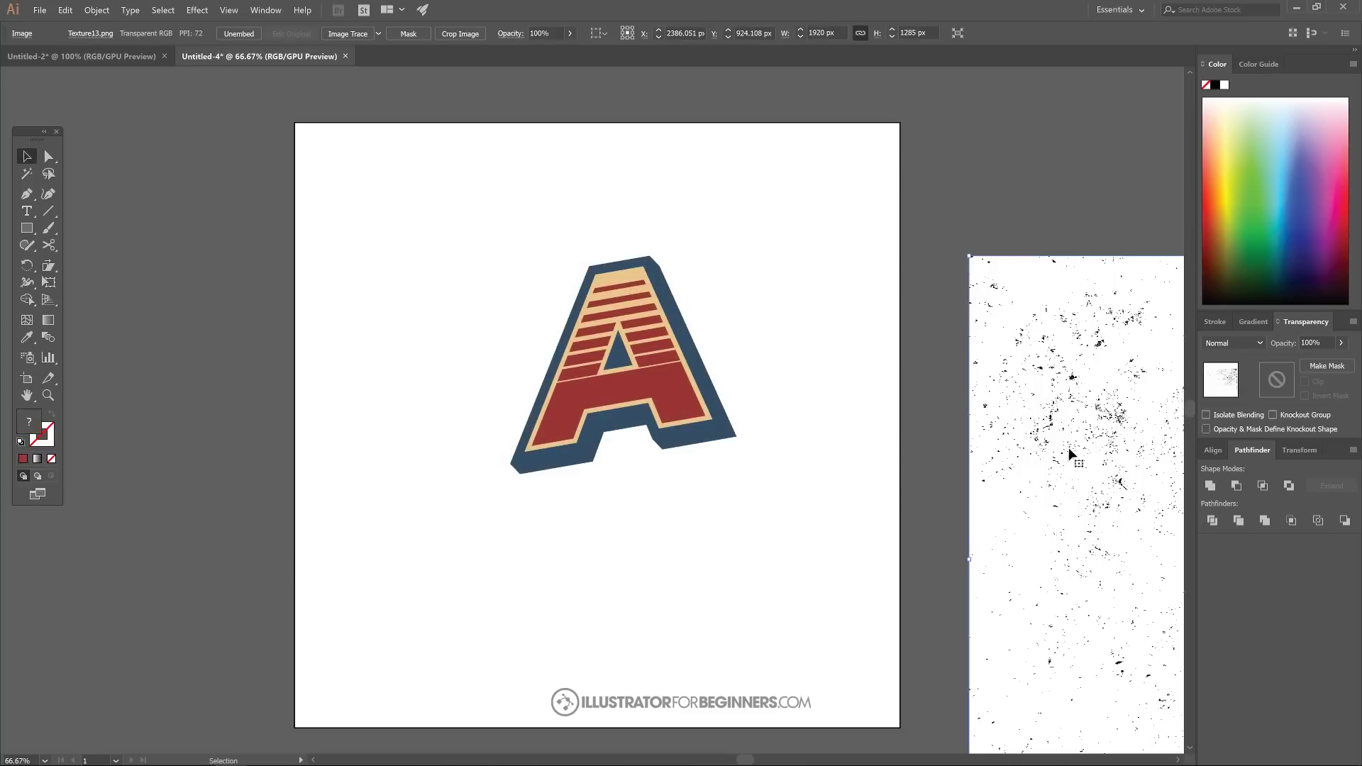
# Scale the texture over the letter to about 765 × 512 px and set it aside to the right of the artboard.
pyautogui.moveTo(1029, 412); pyautogui.dragTo(566, 263)
pyautogui.moveTo(1048, 457); pyautogui.dragTo(783, 404)
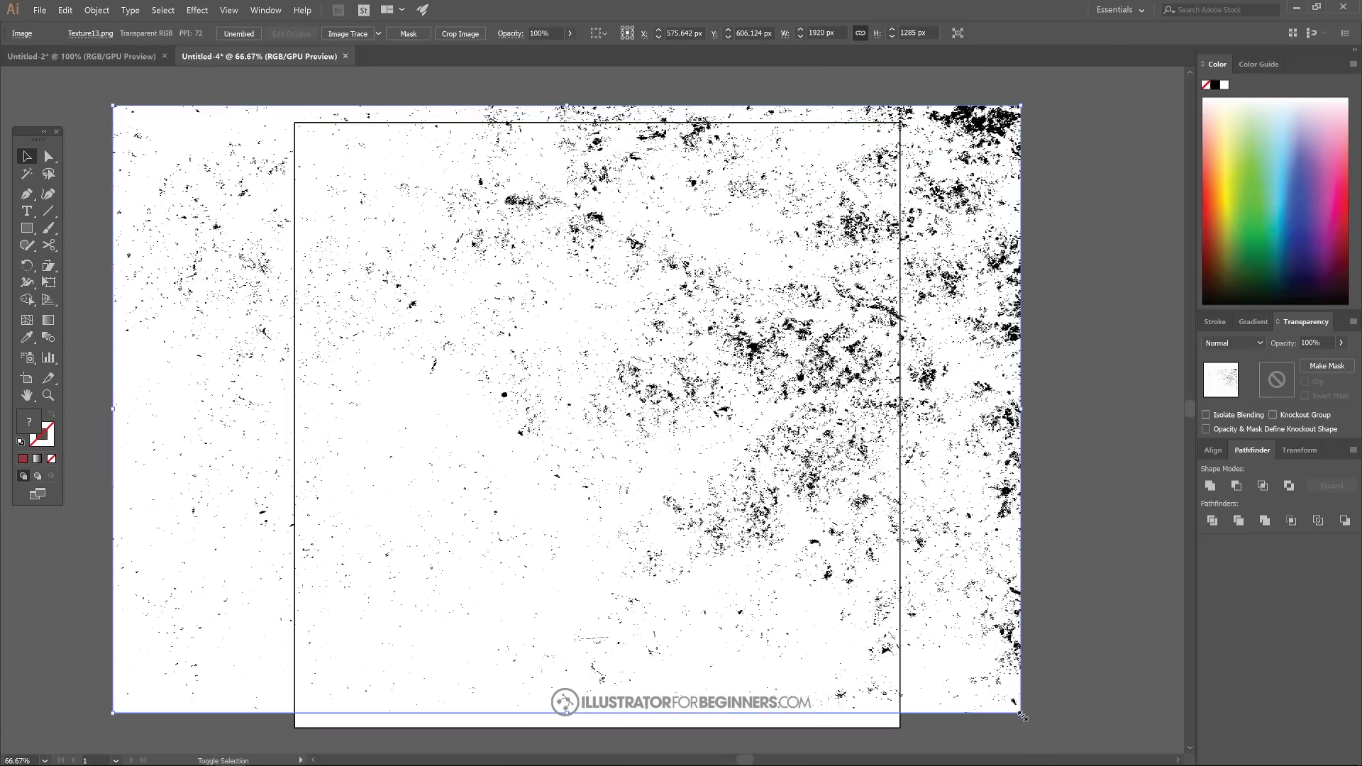
pyautogui.moveTo(1028, 719); pyautogui.dragTo(729, 517)
pyautogui.moveTo(644, 429); pyautogui.dragTo(699, 382)
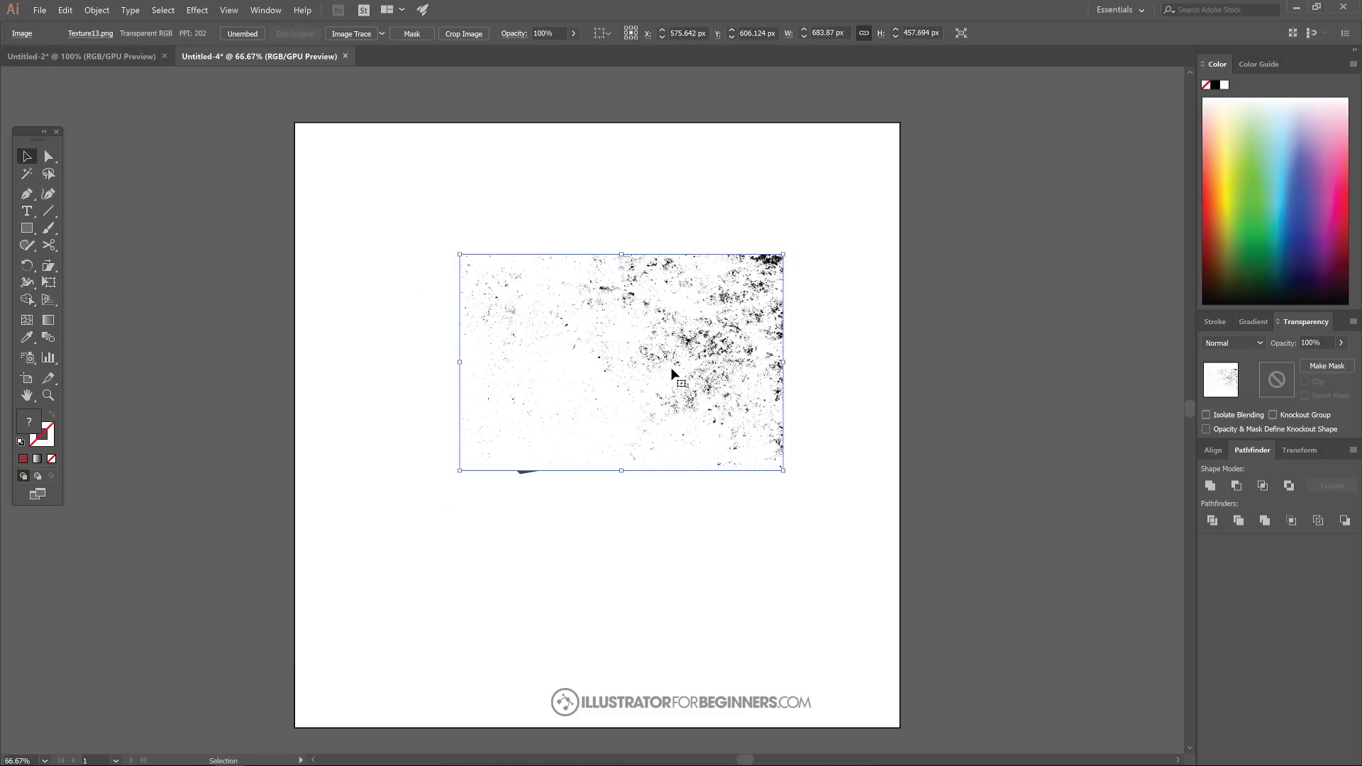
pyautogui.moveTo(784, 473); pyautogui.dragTo(805, 480)
pyautogui.moveTo(555, 426)
pyautogui.mouseDown()
pyautogui.moveTo(1024, 347)
pyautogui.moveTo(982, 369)
pyautogui.moveTo(500, 387)
pyautogui.moveTo(545, 423)
pyautogui.mouseUp()
pyautogui.moveTo(632, 402); pyautogui.dragTo(1071, 282)
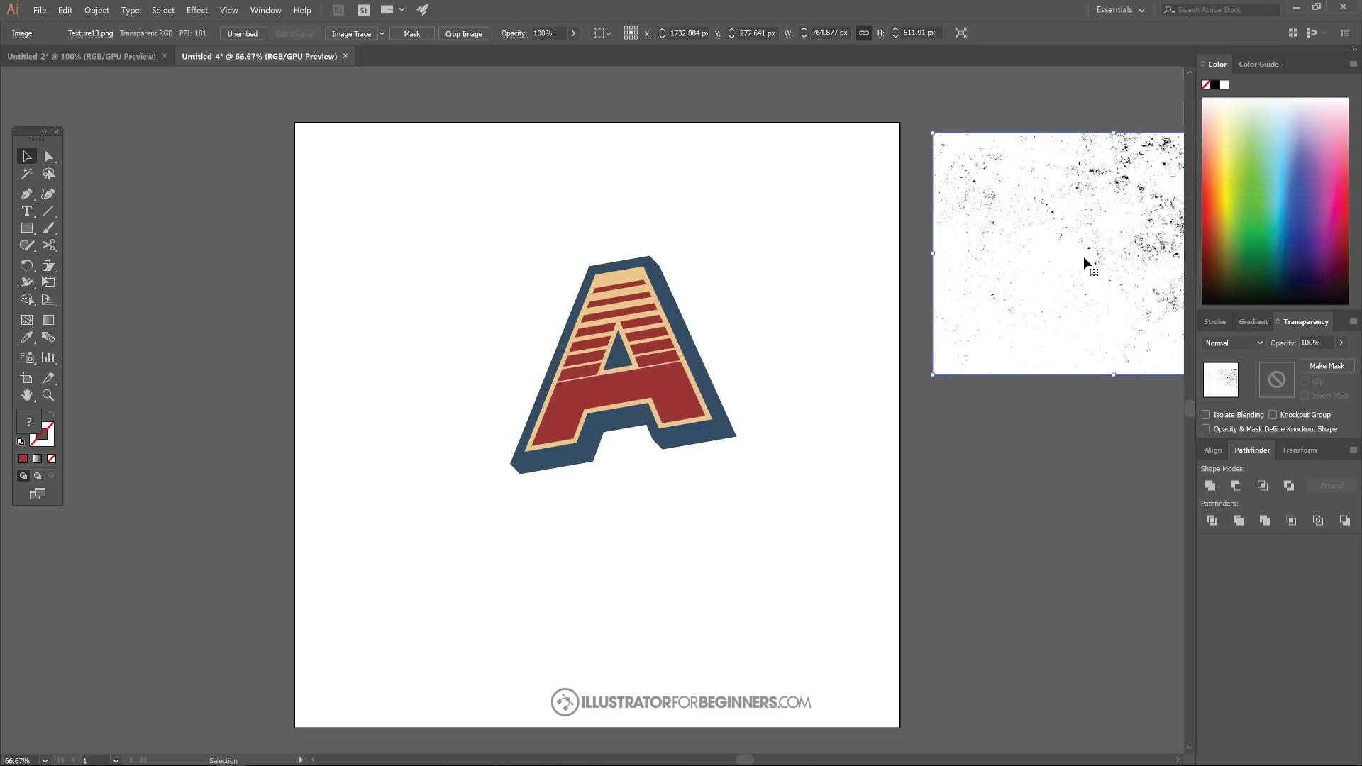
# Create an opacity mask on the letter group and paste the Texture13.png grunge image into the mask.
pyautogui.click(648, 346)
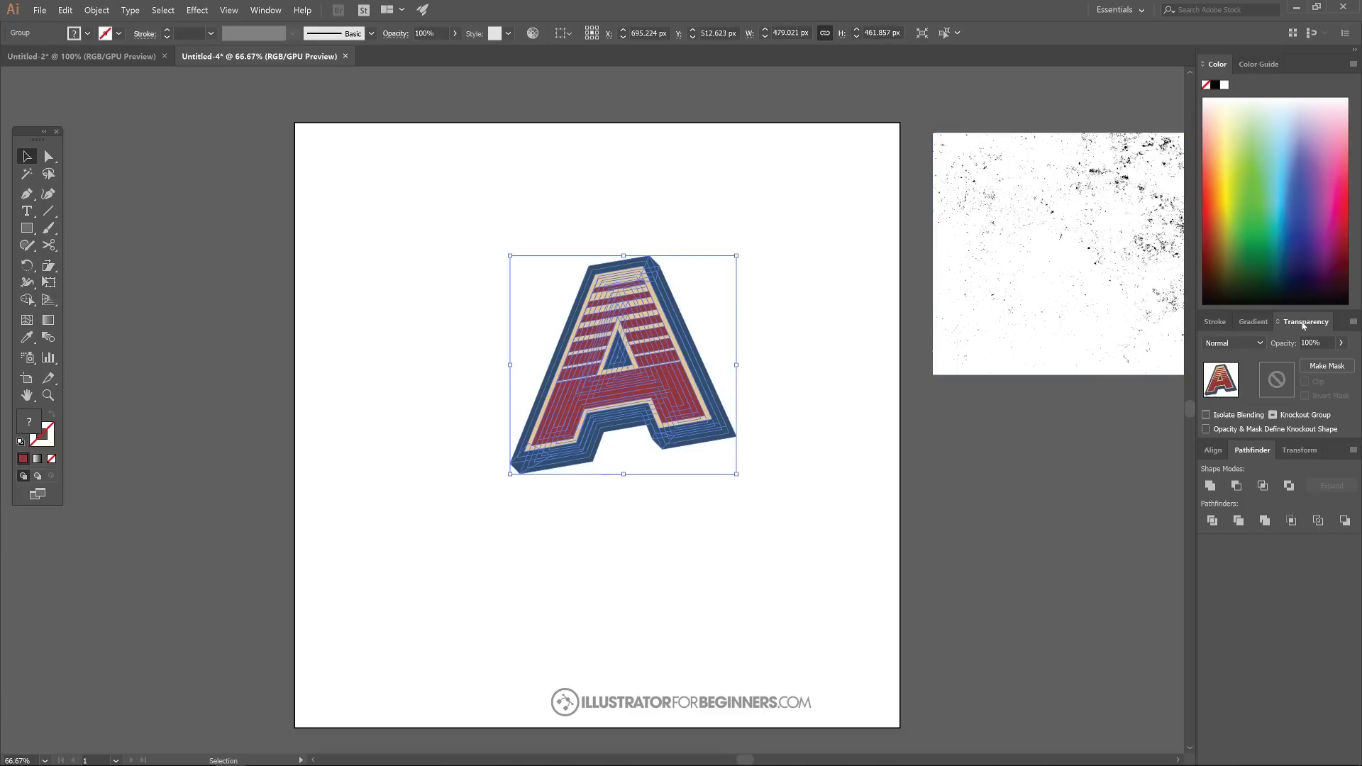
pyautogui.click(265, 10)
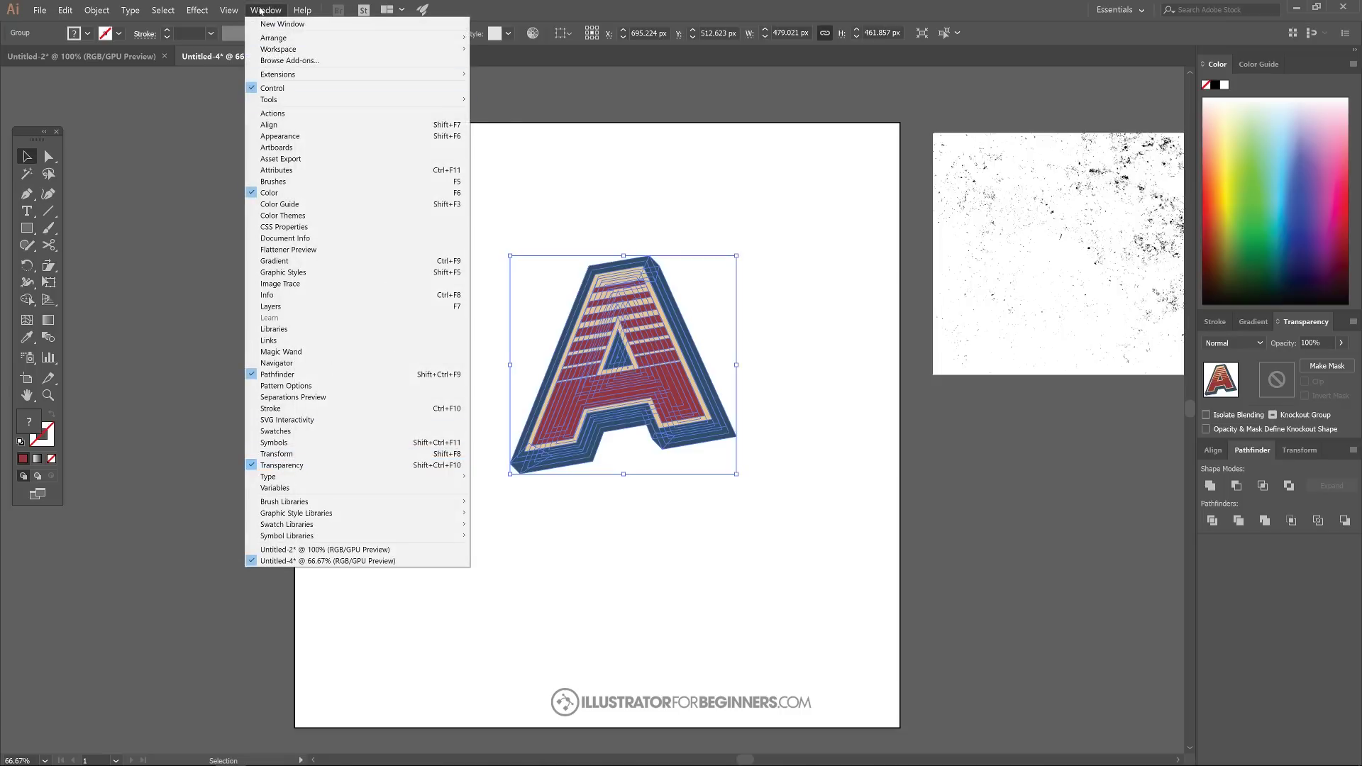
pyautogui.click(260, 9)
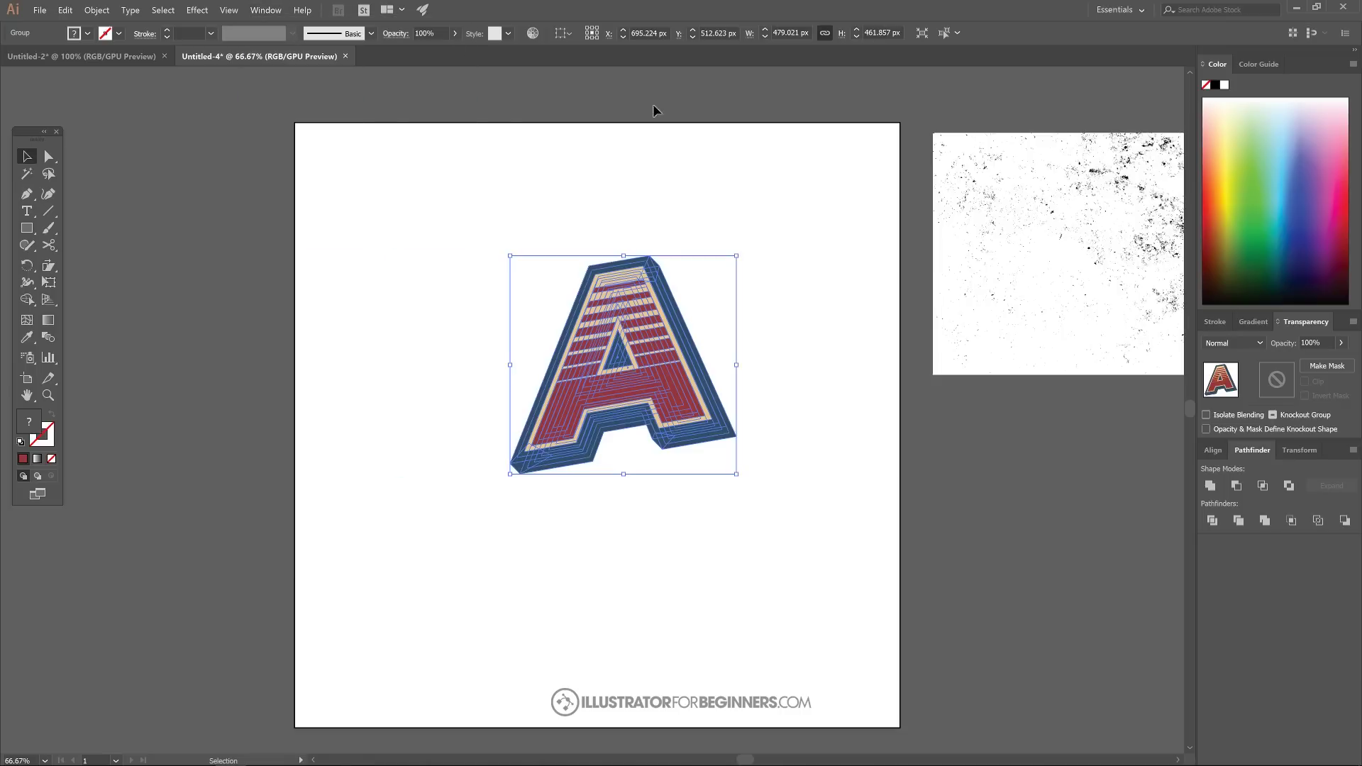
pyautogui.click(1327, 366)
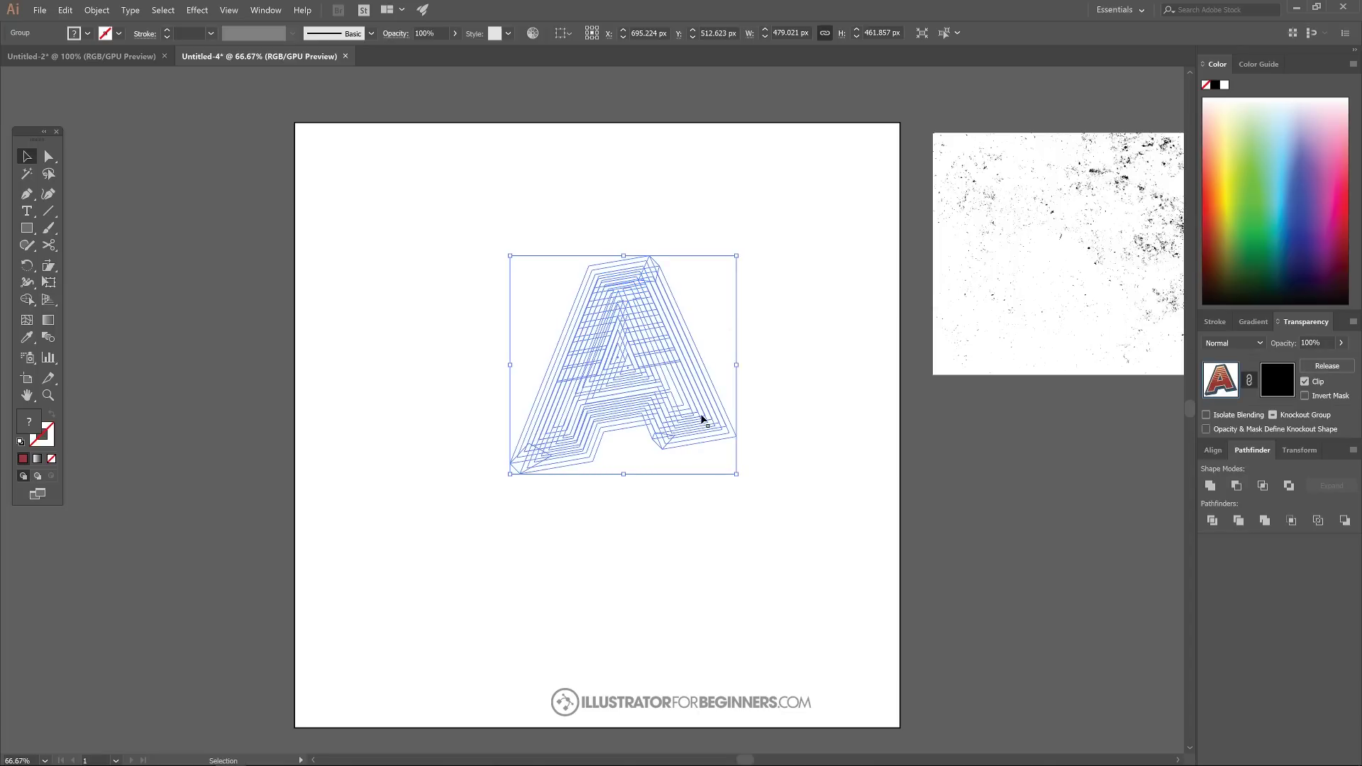
pyautogui.click(1285, 385)
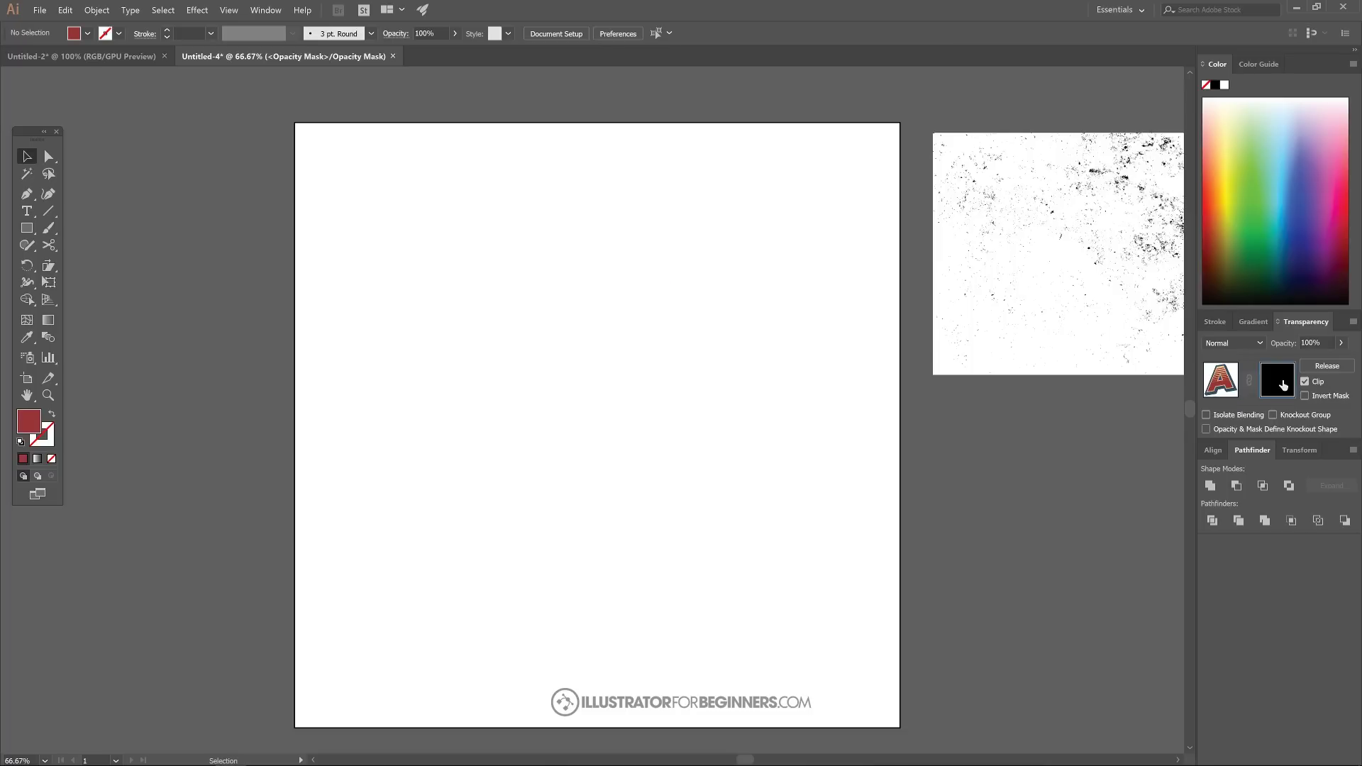
pyautogui.hotkey('ctrl', 'v')
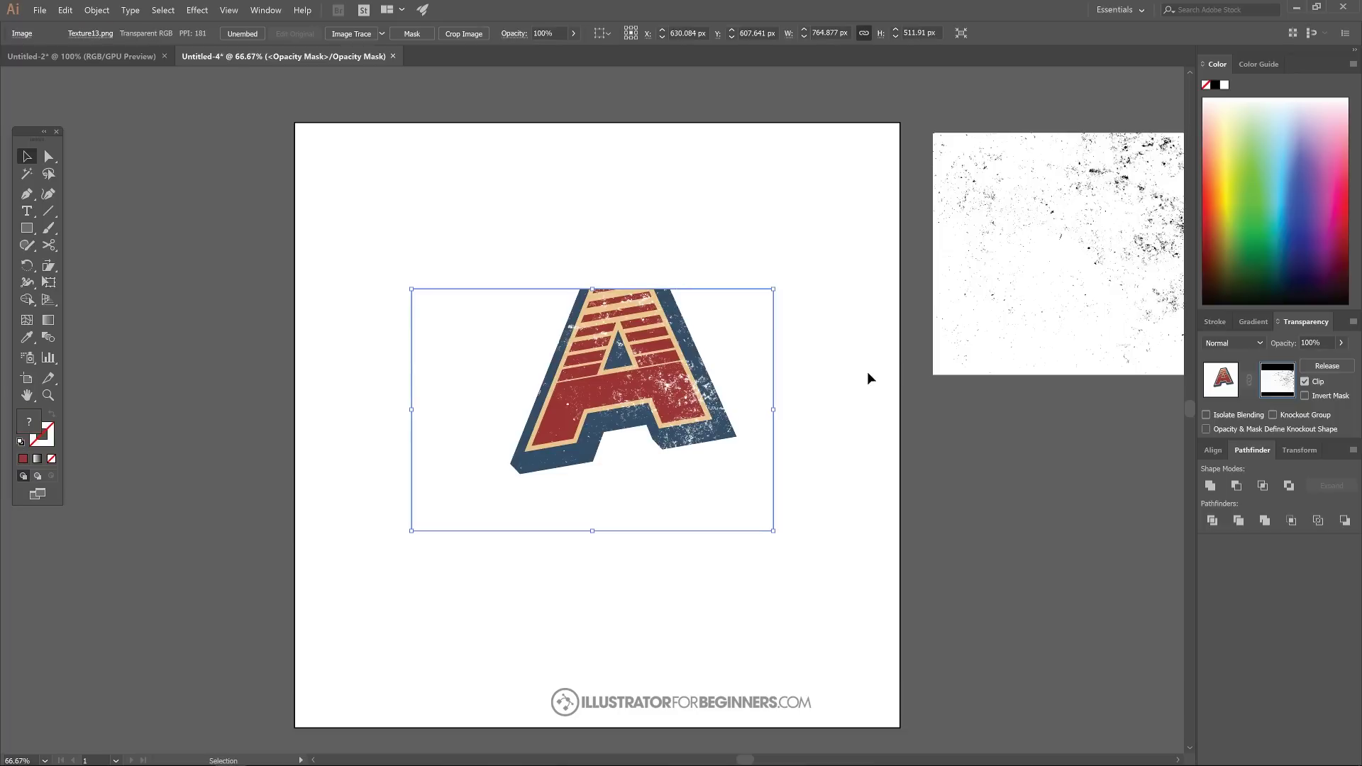
# Fit the mask's texture over the whole letter, enlarging it to about 859 × 575 px and rotating it slightly counterclockwise.
pyautogui.moveTo(653, 391); pyautogui.dragTo(697, 357)
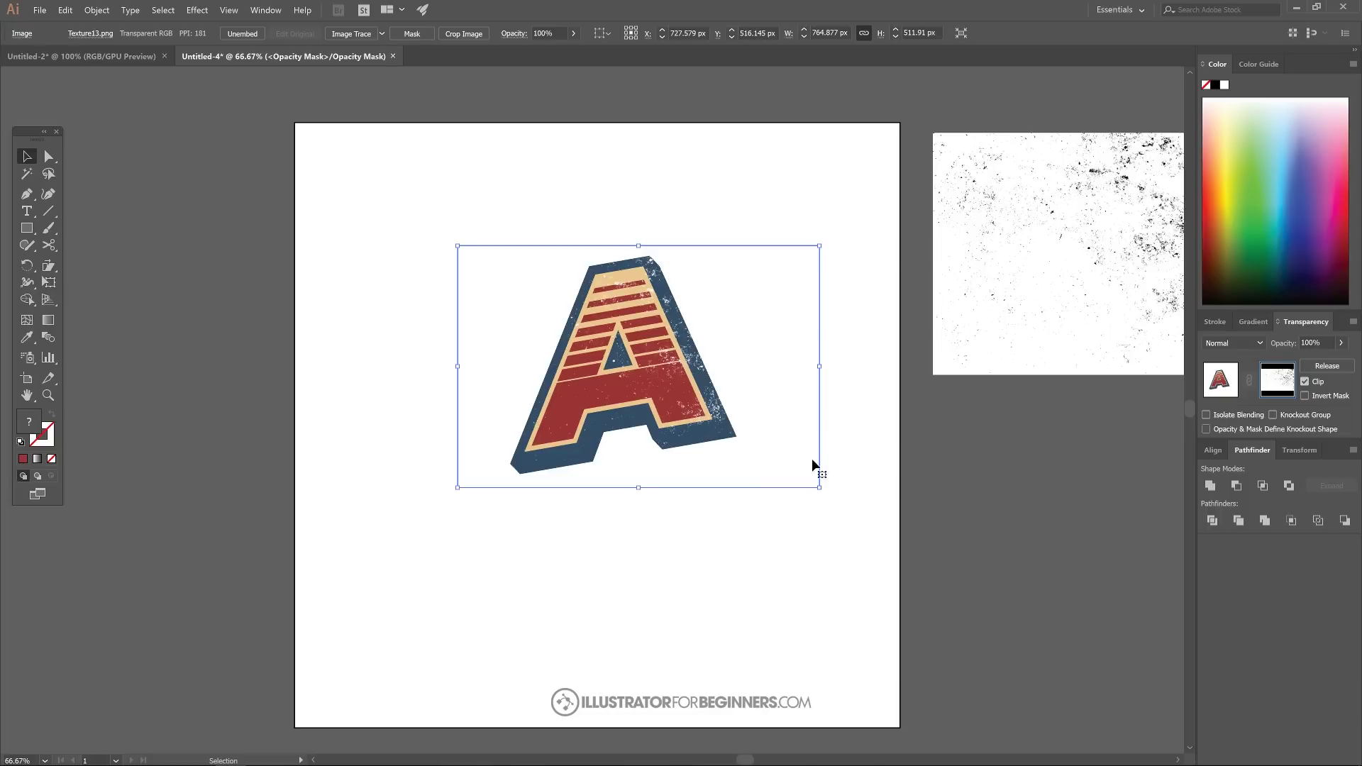
pyautogui.moveTo(820, 487); pyautogui.dragTo(843, 504)
pyautogui.moveTo(842, 230); pyautogui.dragTo(834, 203)
pyautogui.hotkey('ctrl', 'z')
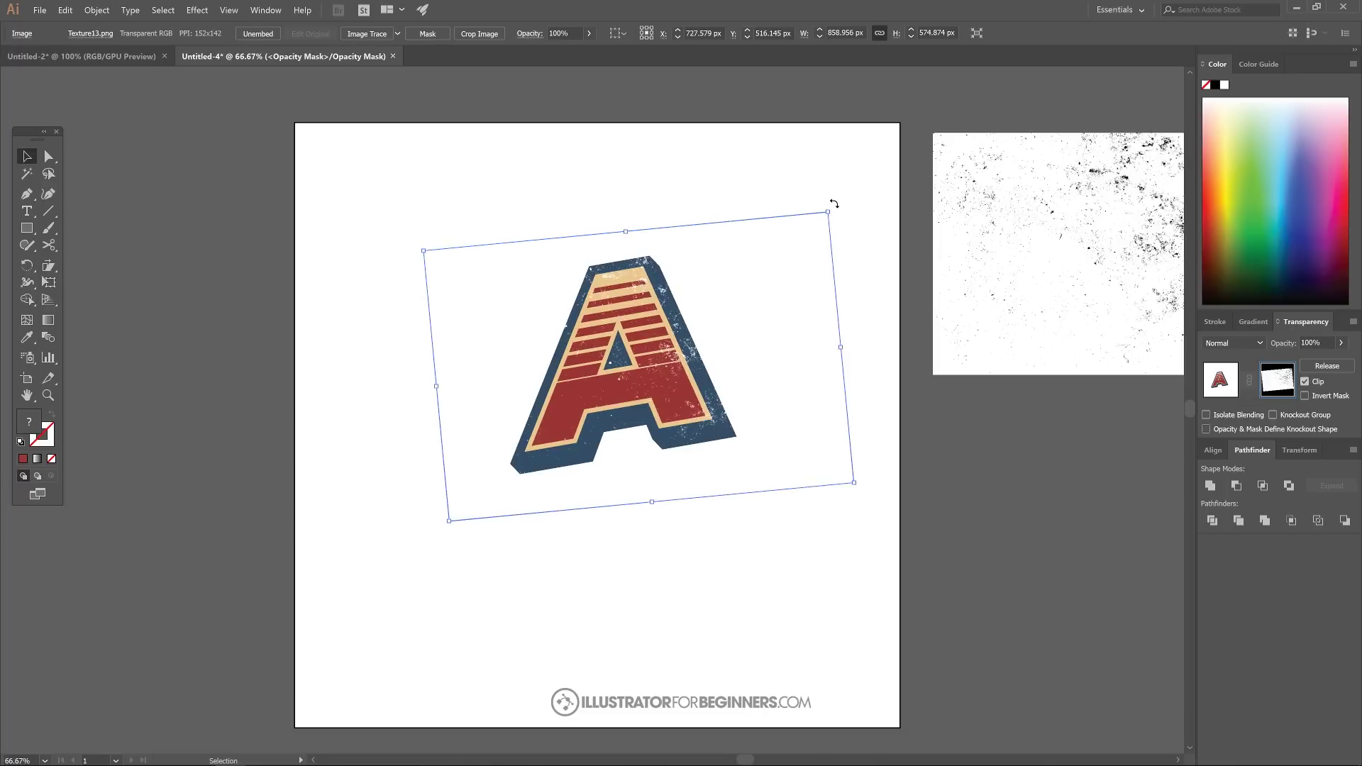
pyautogui.moveTo(768, 324); pyautogui.dragTo(776, 316)
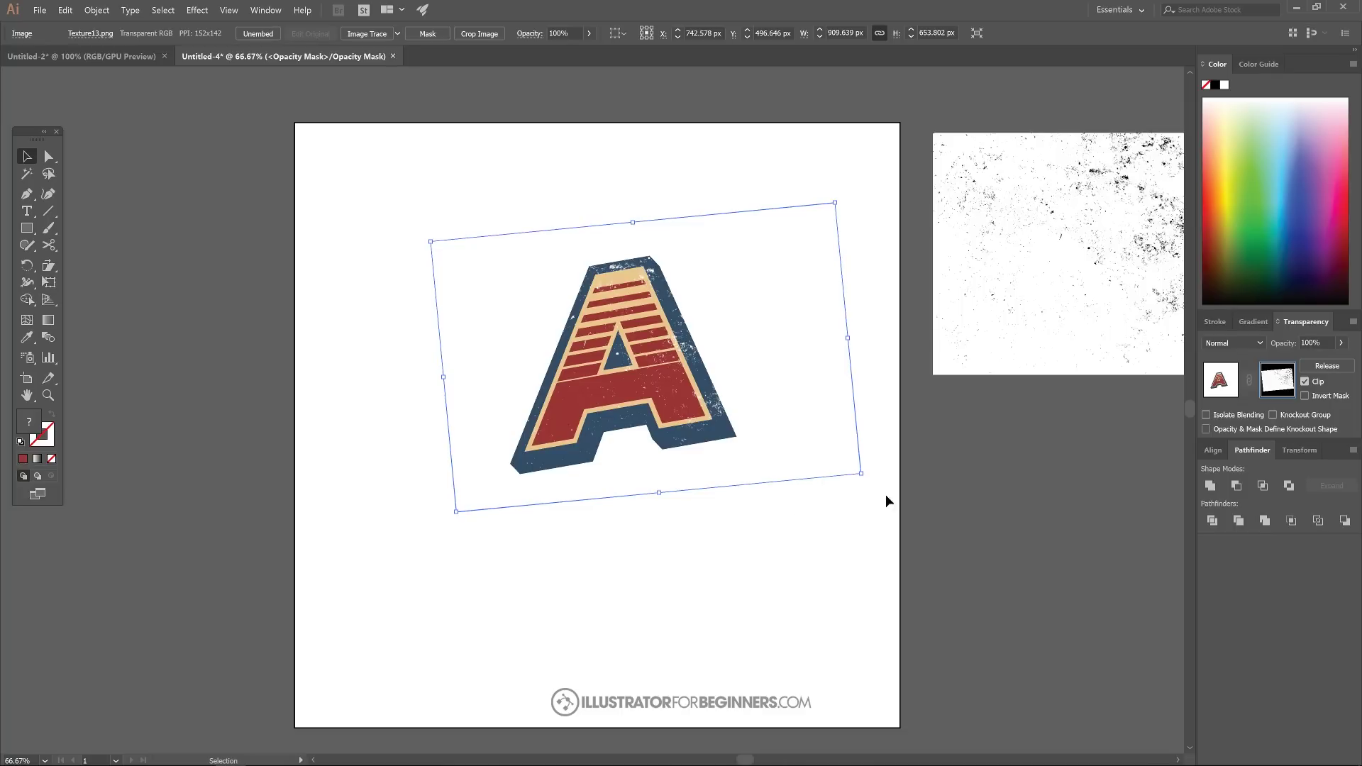
# Exit mask editing, then scale the textured letter down slightly and shift it a little left on the artboard.
pyautogui.click(1219, 375)
pyautogui.moveTo(530, 330); pyautogui.dragTo(482, 269)
pyautogui.moveTo(688, 412); pyautogui.dragTo(698, 477)
pyautogui.click(653, 512)
pyautogui.click(645, 376)
pyautogui.click(707, 534)
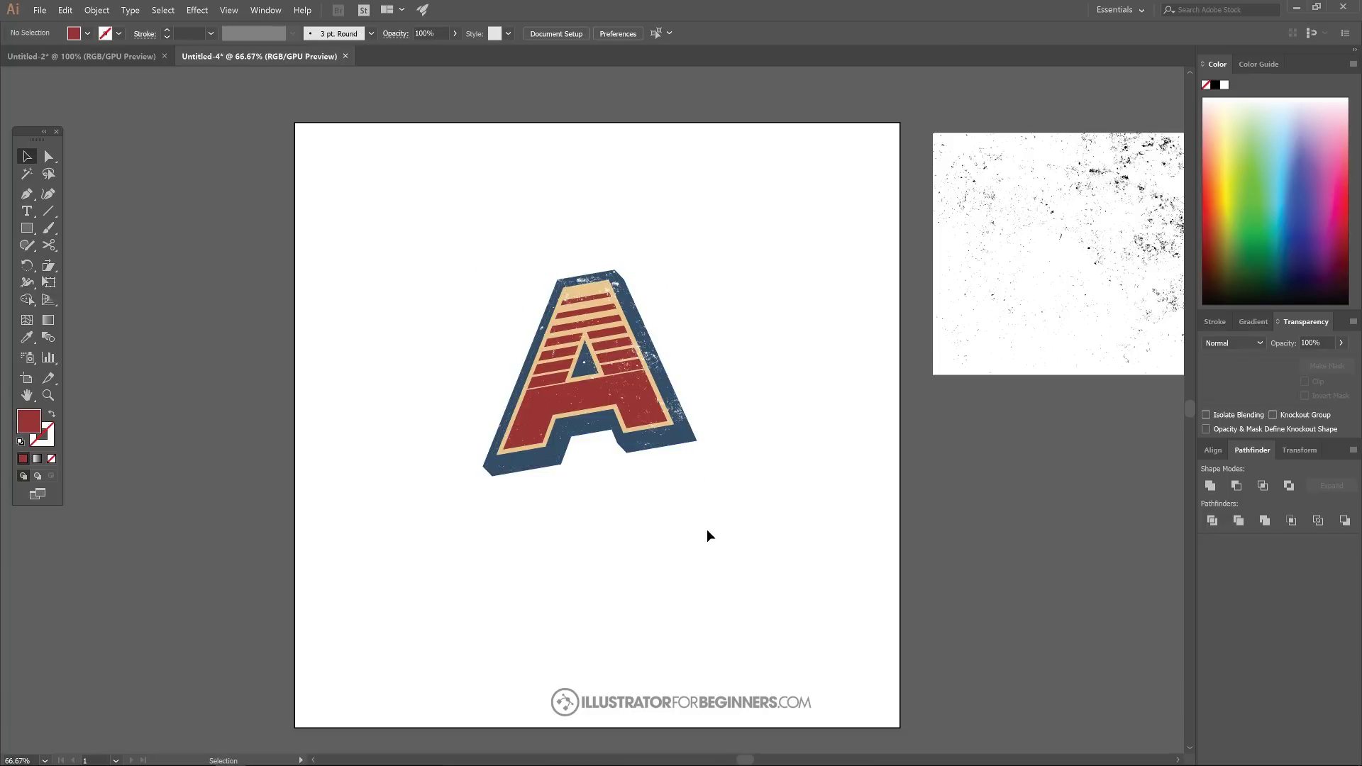